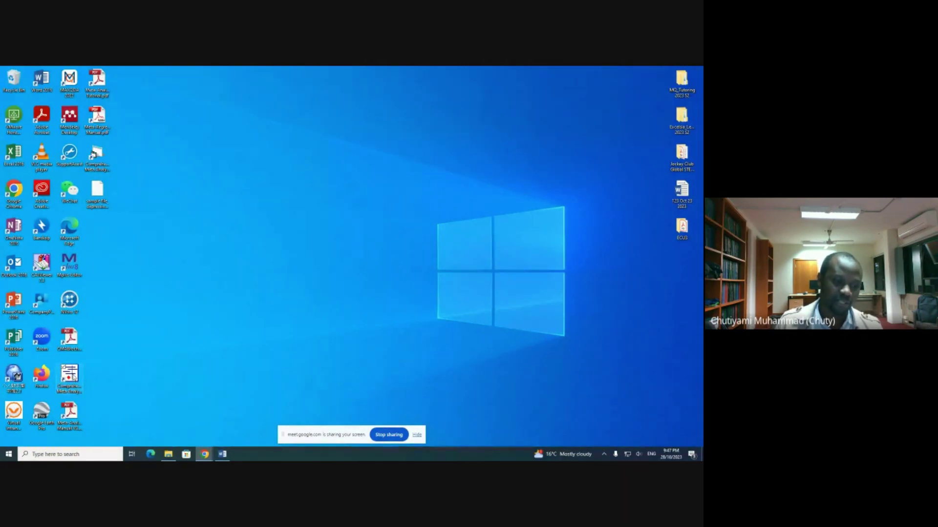
Launch Comprehensive Meta-Analysis from the desktop and start a blank spreadsheet.
click(73, 376)
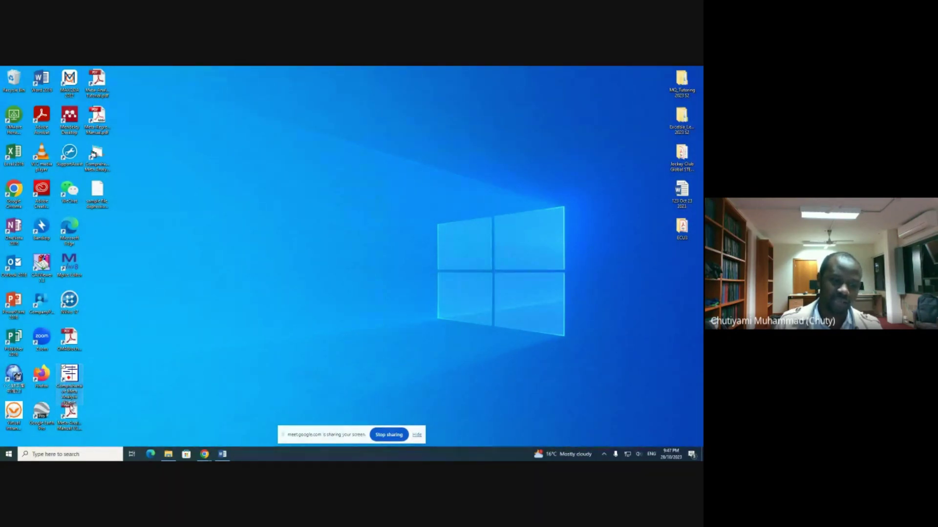
double_click(74, 371)
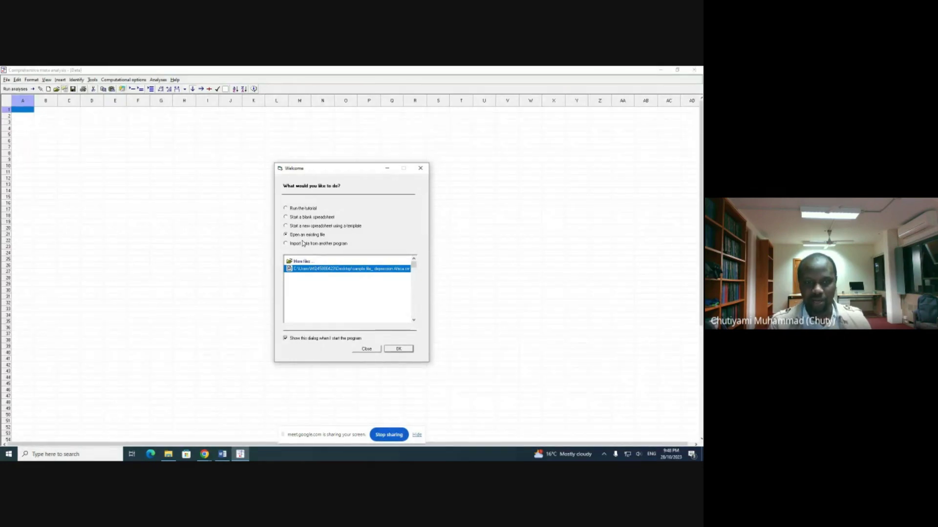
click(286, 217)
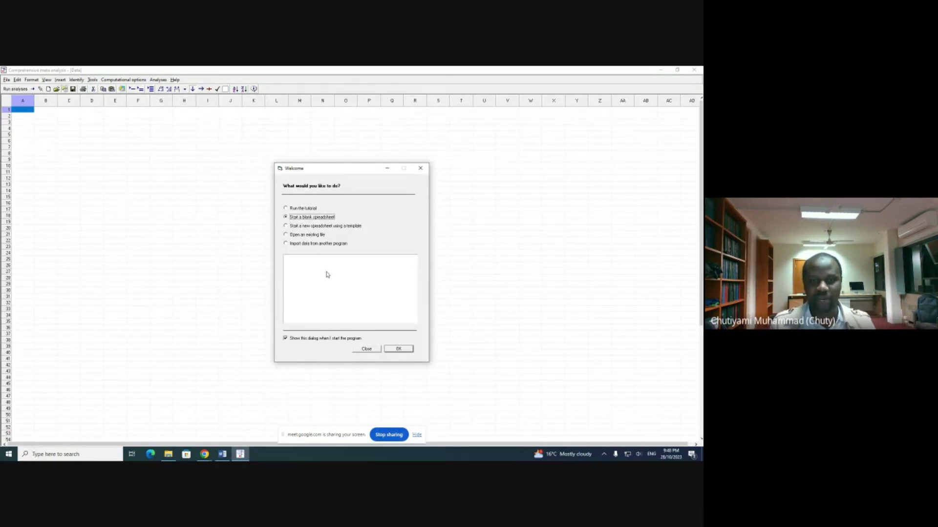
click(403, 351)
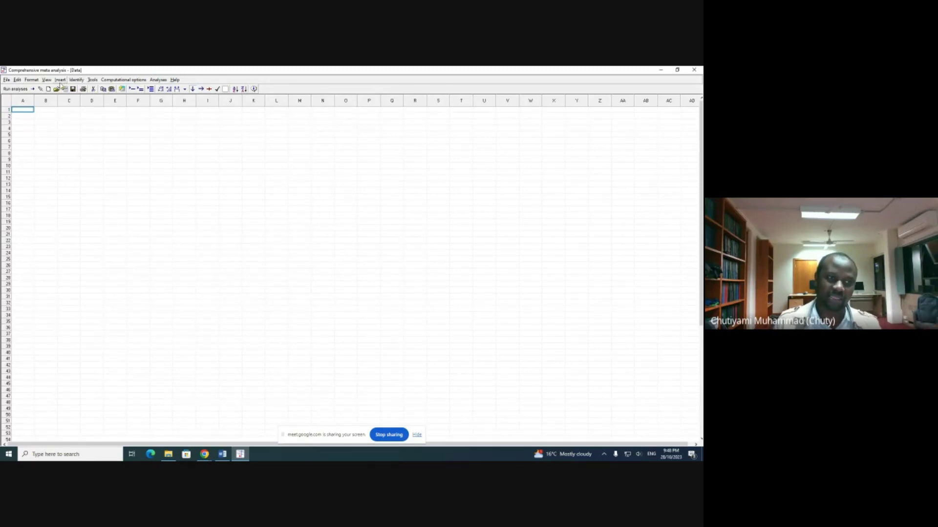
Insert a column for study names into the blank spreadsheet.
click(6, 80)
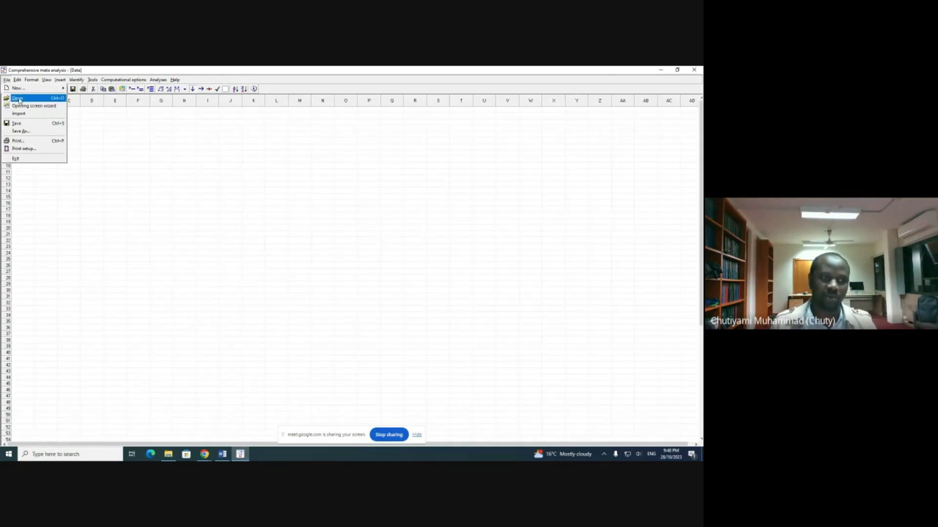
mouse_move(64, 81)
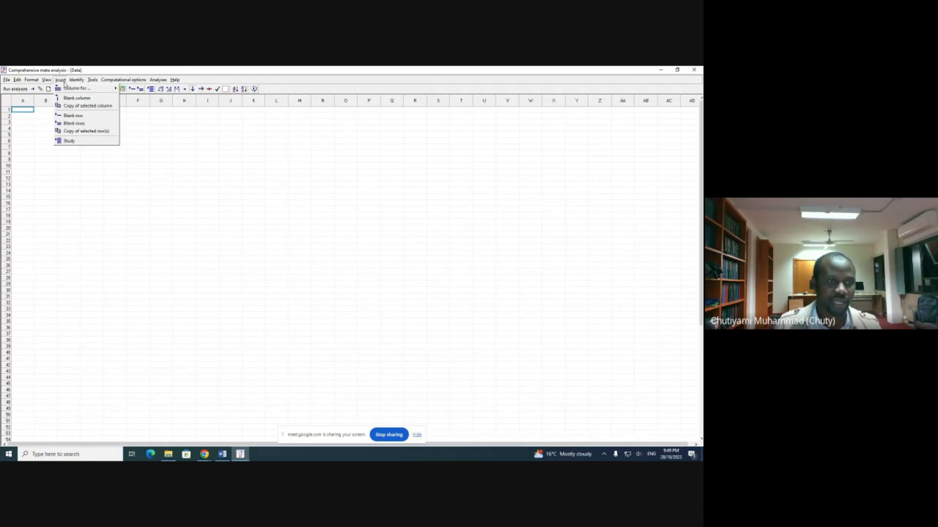
mouse_move(89, 90)
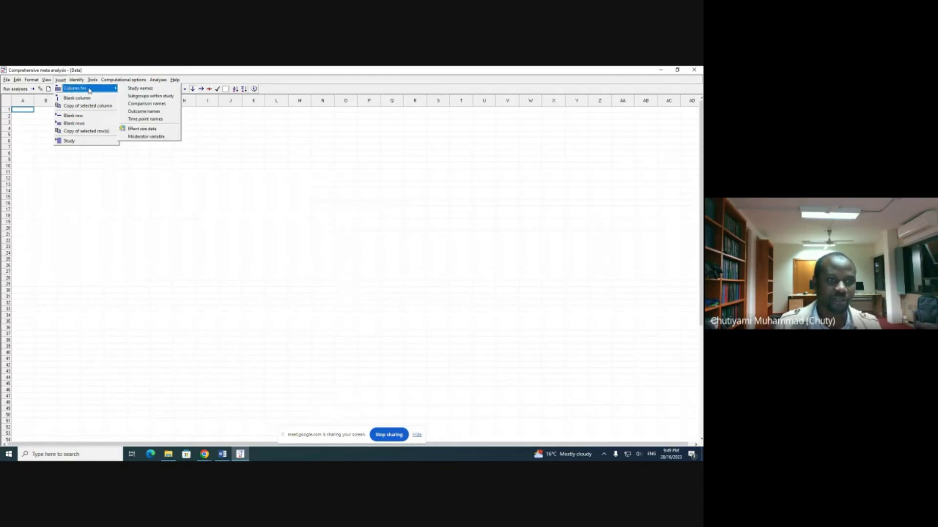
click(132, 88)
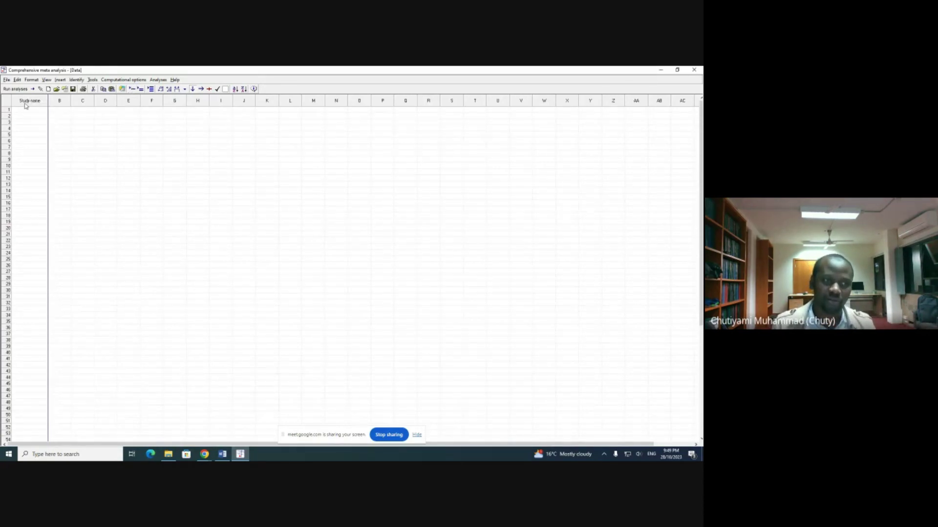
Begin inserting effect size data columns, choosing estimates of means, proportions or rates in one group at one time-point as the study type.
click(60, 80)
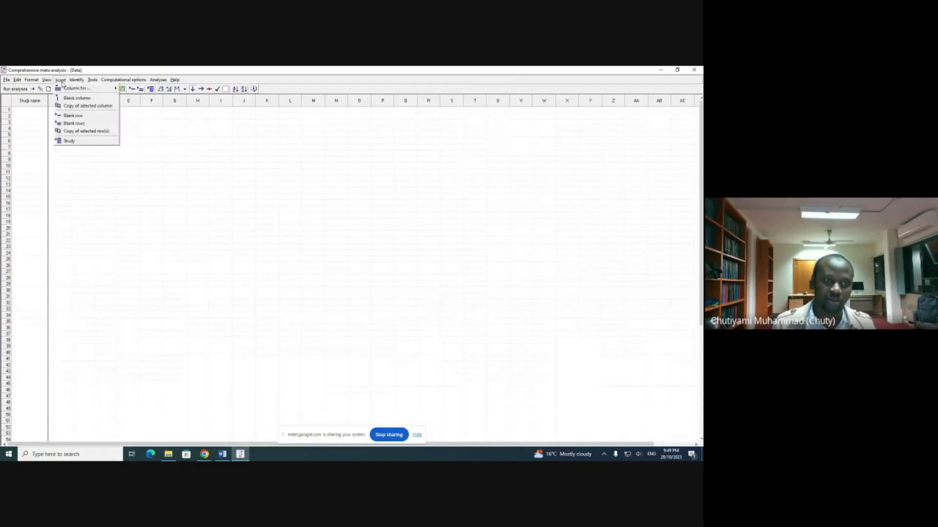
mouse_move(79, 89)
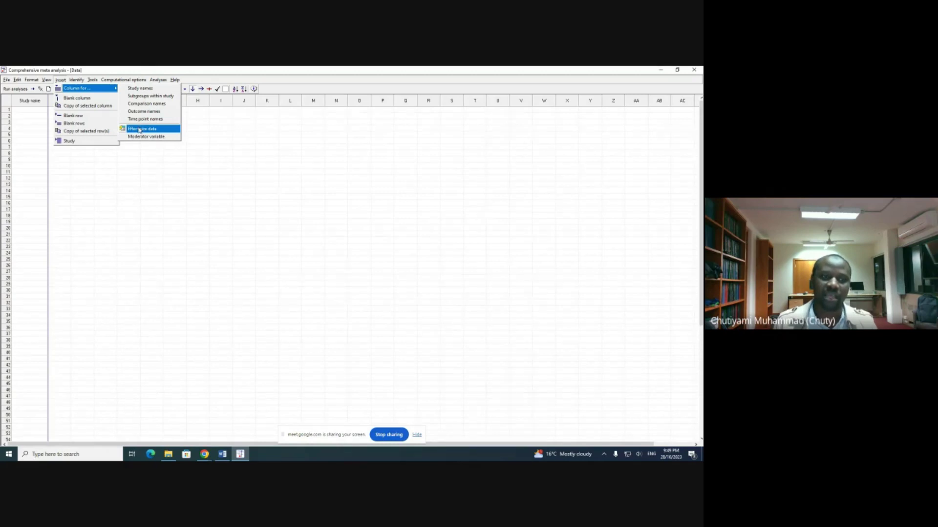
click(139, 130)
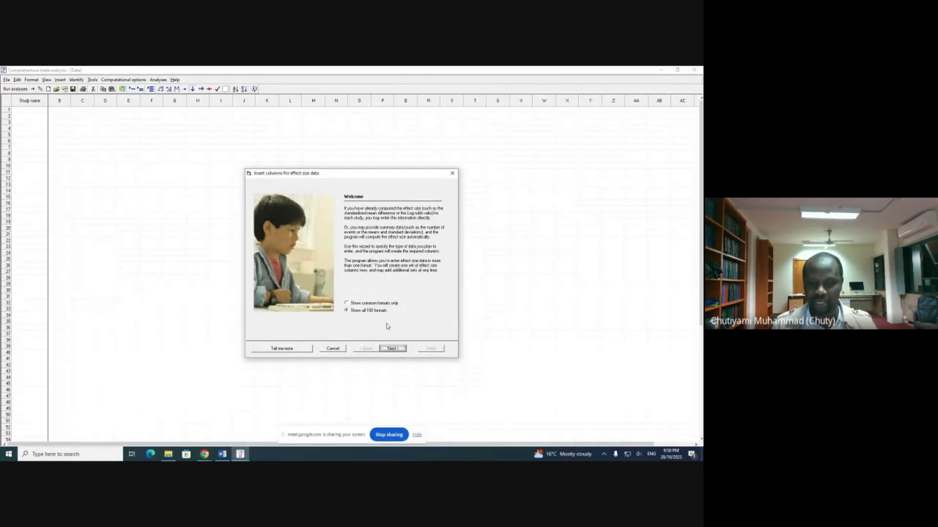
click(394, 349)
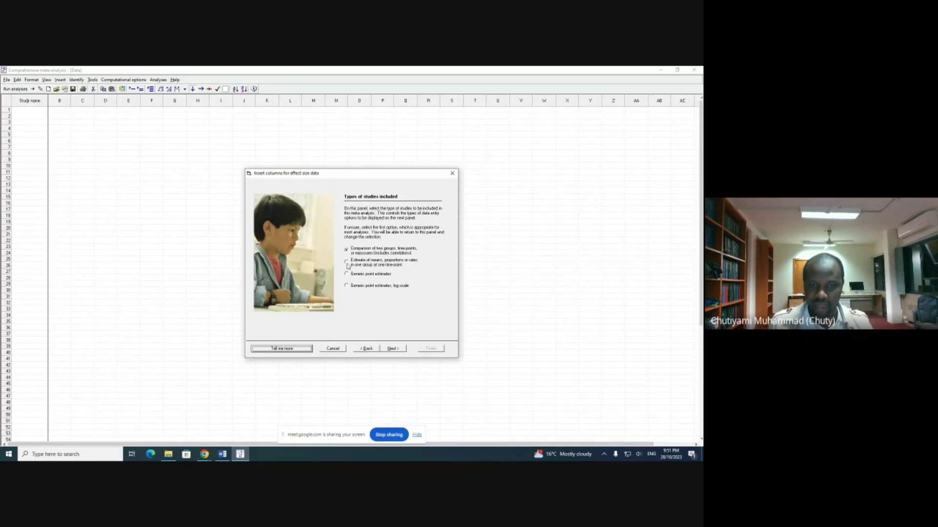
click(347, 263)
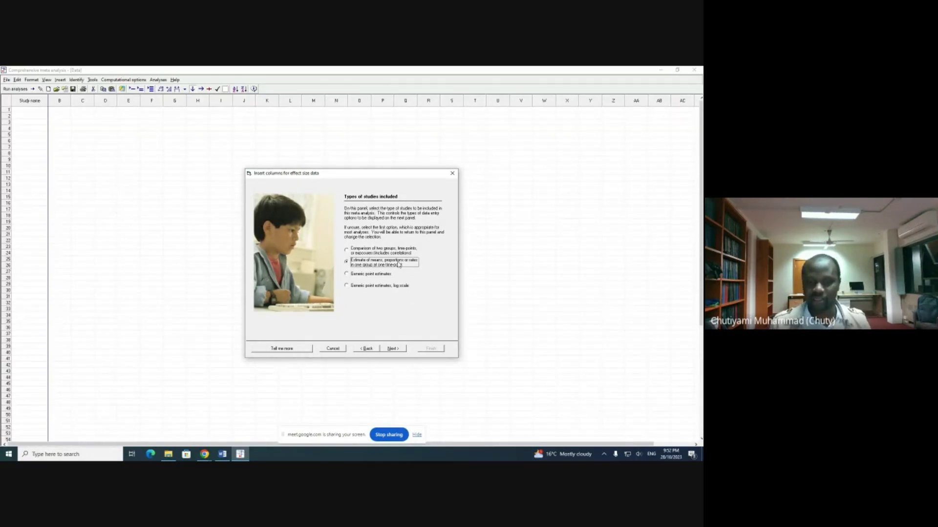
click(393, 348)
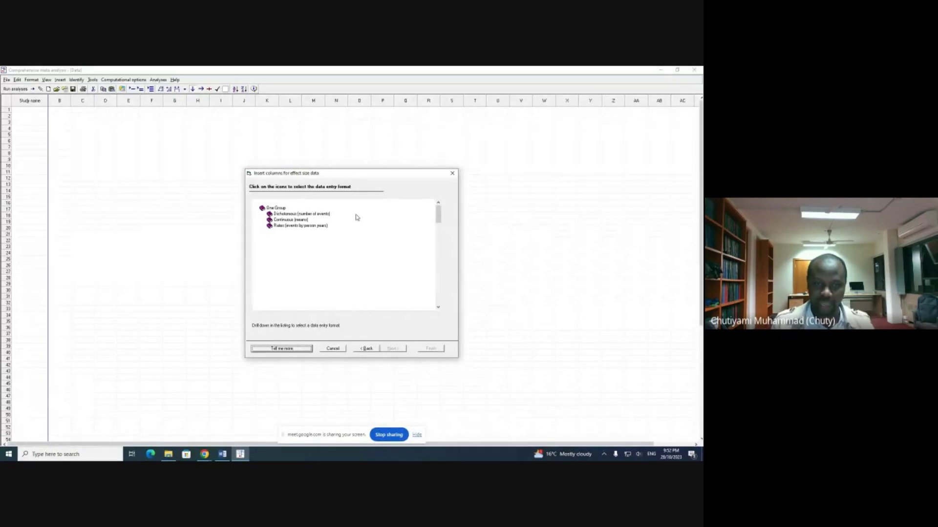
Create the effect size columns using the dichotomous (number of events) raw data format "Events and sample size".
double_click(302, 214)
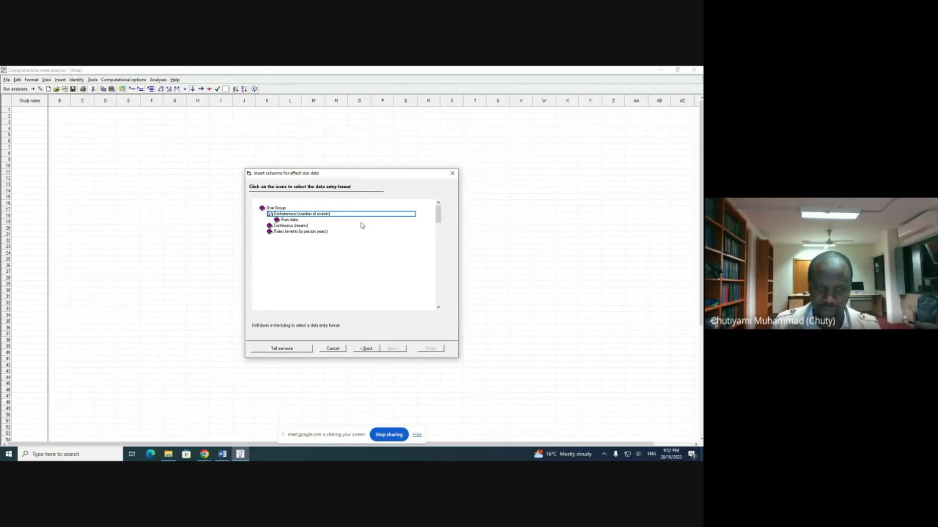
double_click(289, 220)
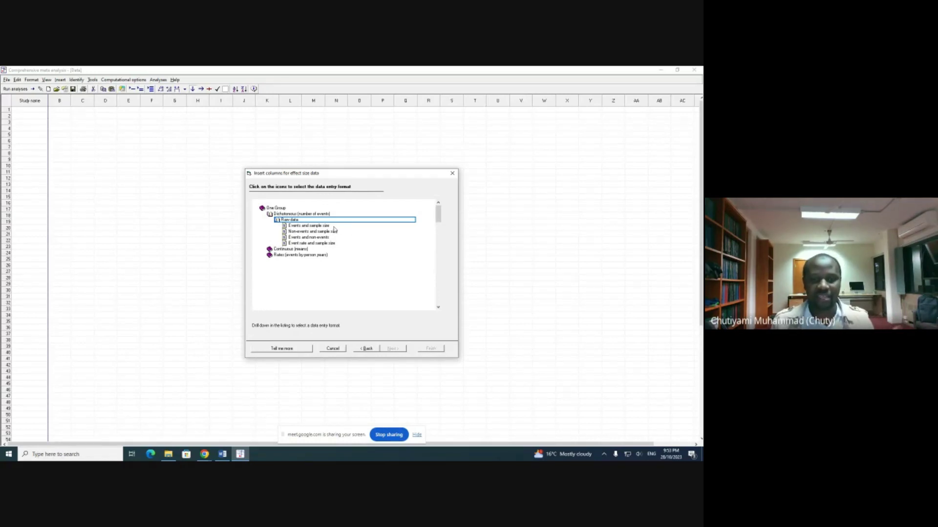
click(330, 226)
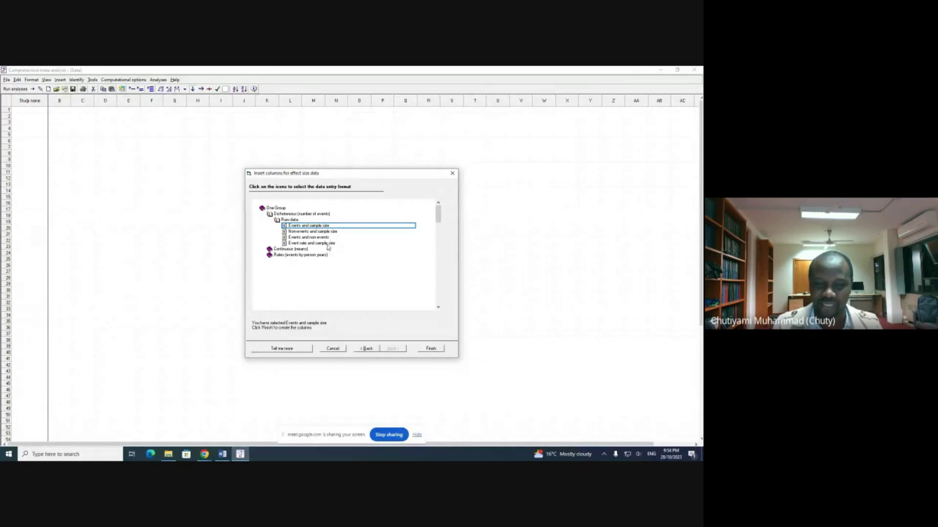
click(433, 351)
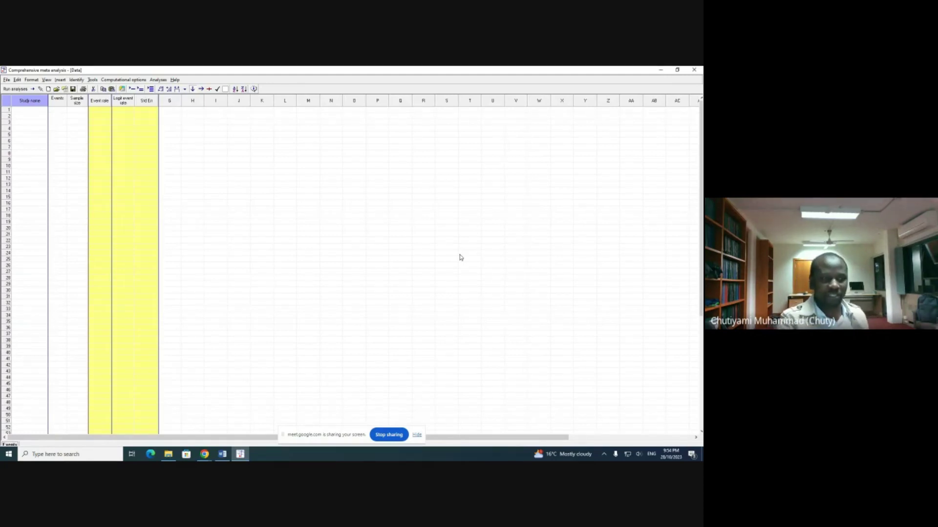
Switch to the Session plan Word document and copy reference 1, on psychological problems during COVID-19 in Addis Ababa.
click(168, 454)
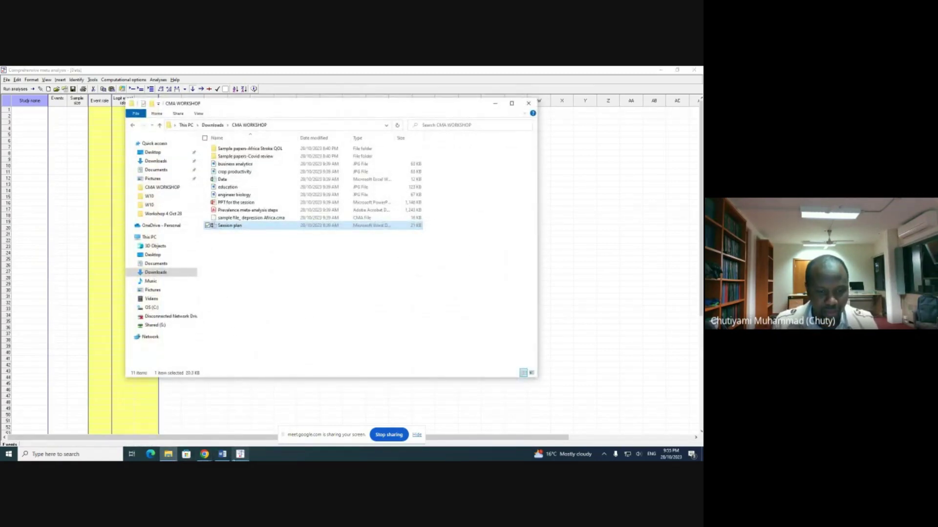
click(226, 457)
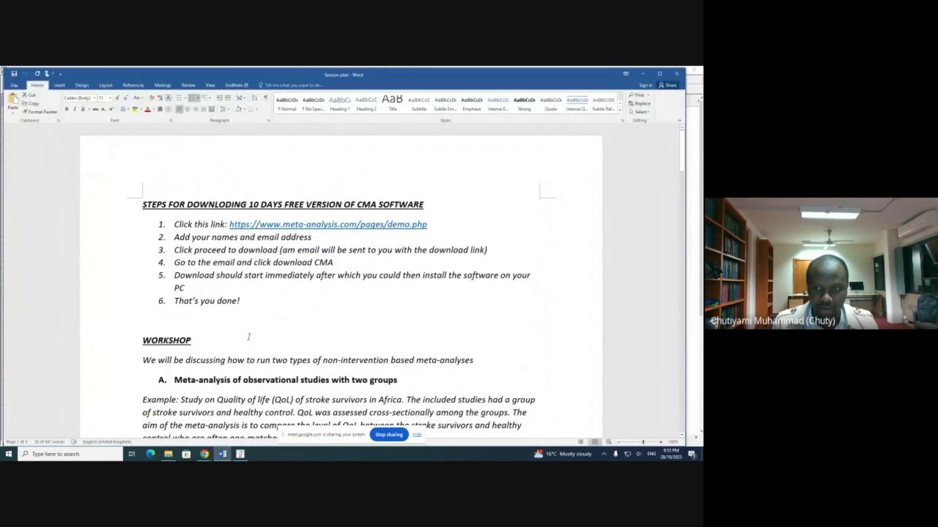
scroll(249, 337, down, 3)
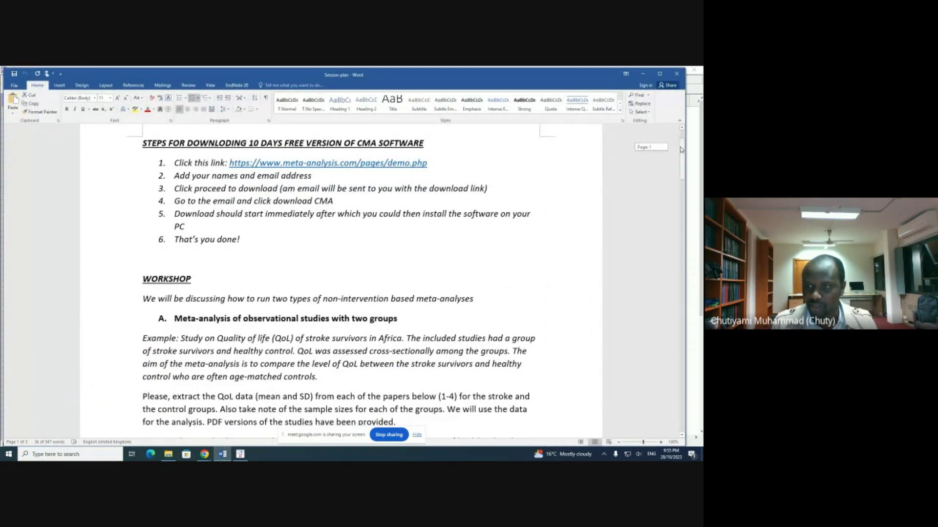
drag(681, 149, 682, 239)
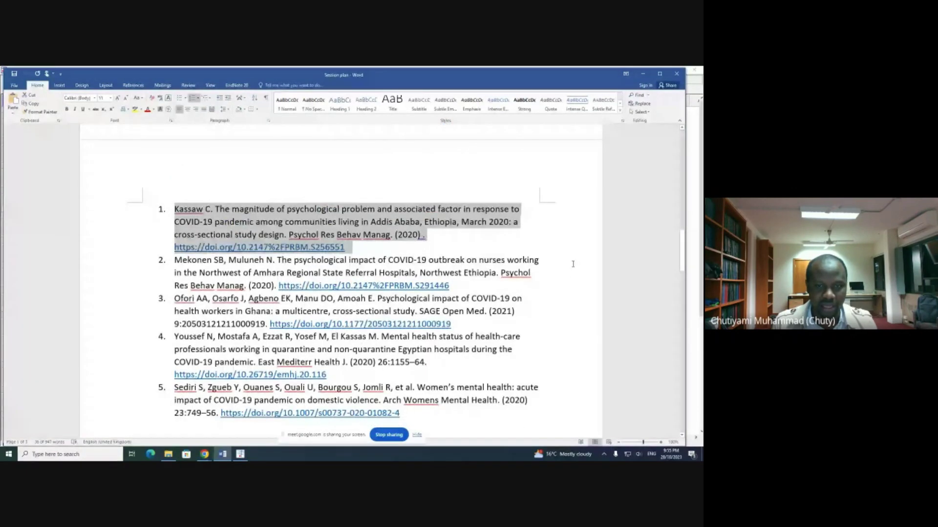
right_click(278, 216)
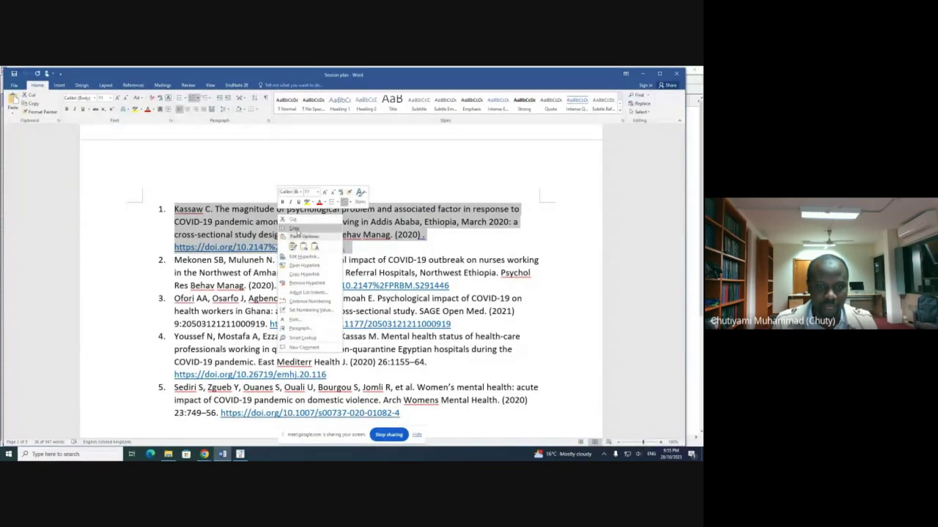
click(294, 228)
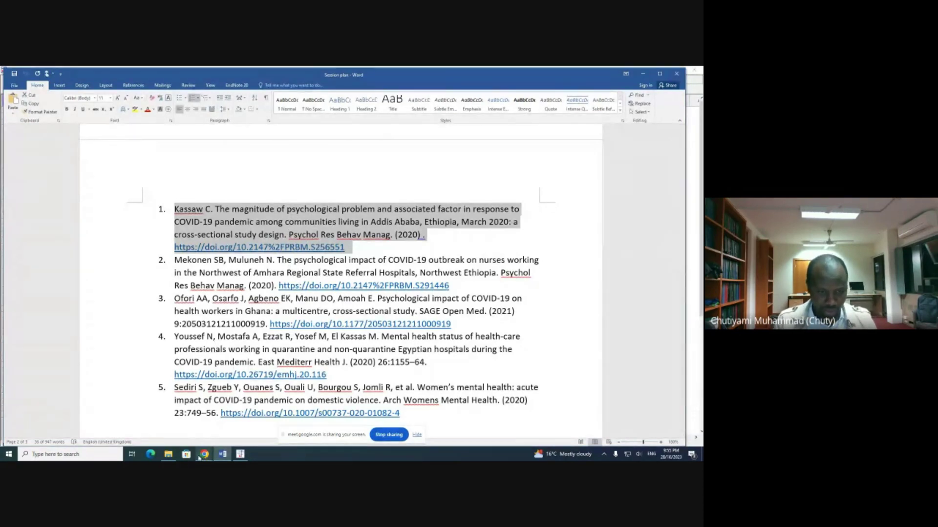
Switch to the Google Meet call in Chrome and send the copied reference as an in-call message.
mouse_move(207, 458)
click(191, 429)
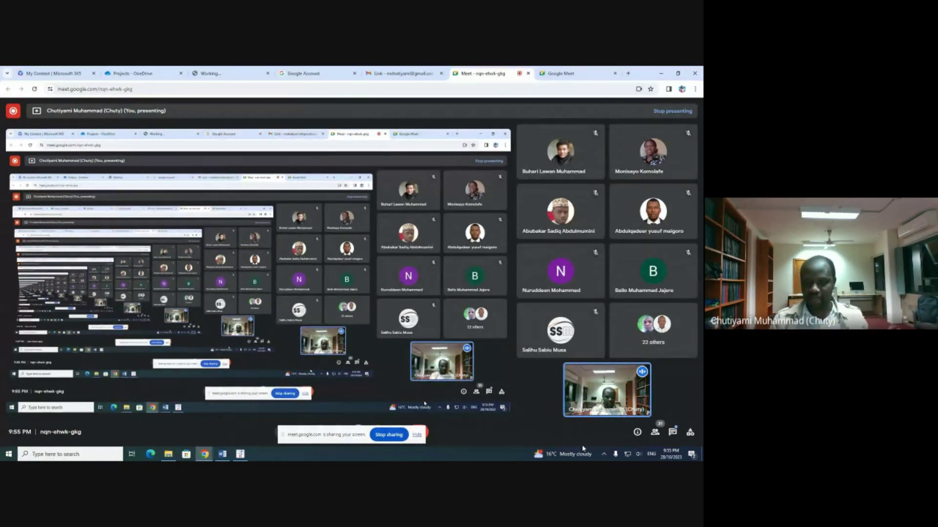
click(672, 432)
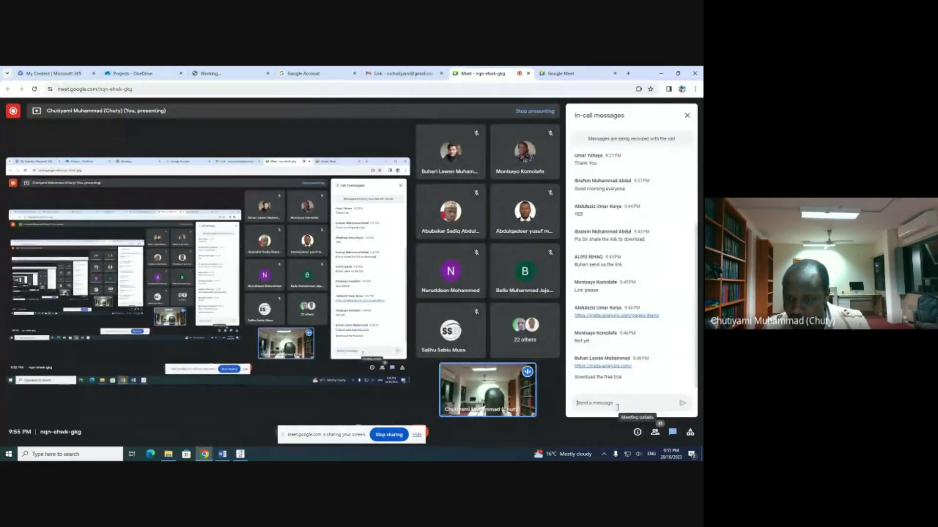
key(ctrl+v)
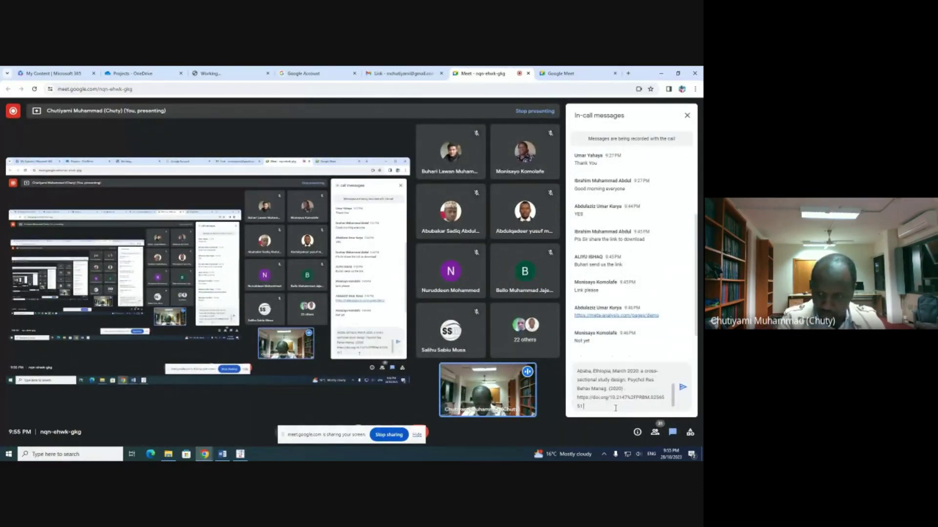
key(ctrl+a)
key(BackSpace)
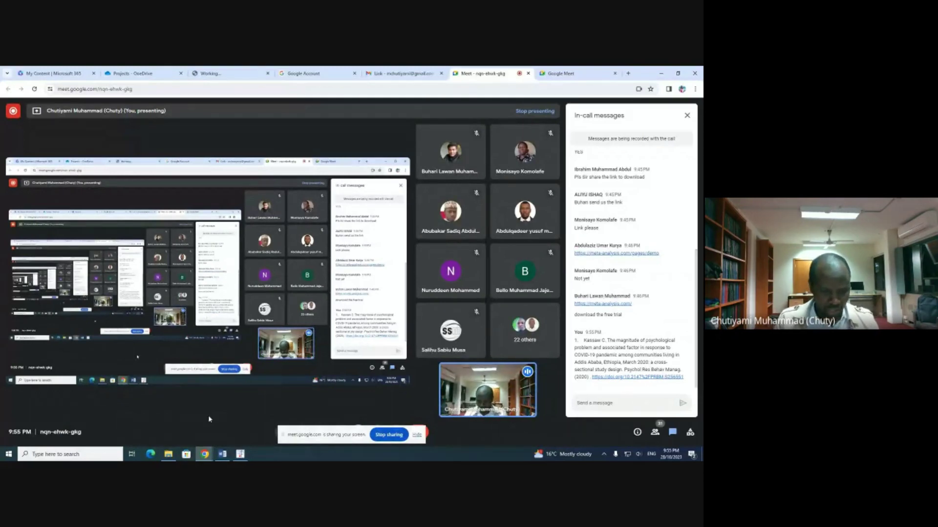
Switch to File Explorer, open the first paper in the "Sample papers-Covid review" folder, and maximize its PDF window.
click(168, 455)
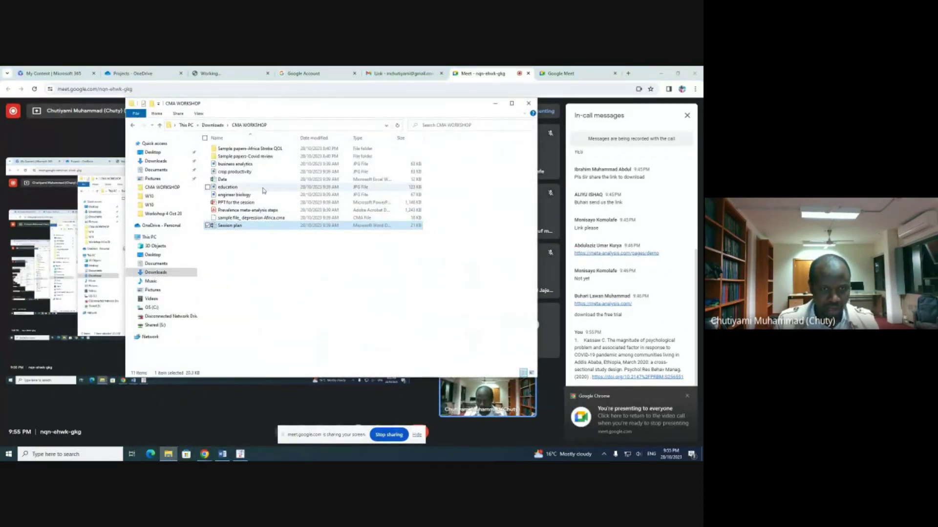
double_click(246, 156)
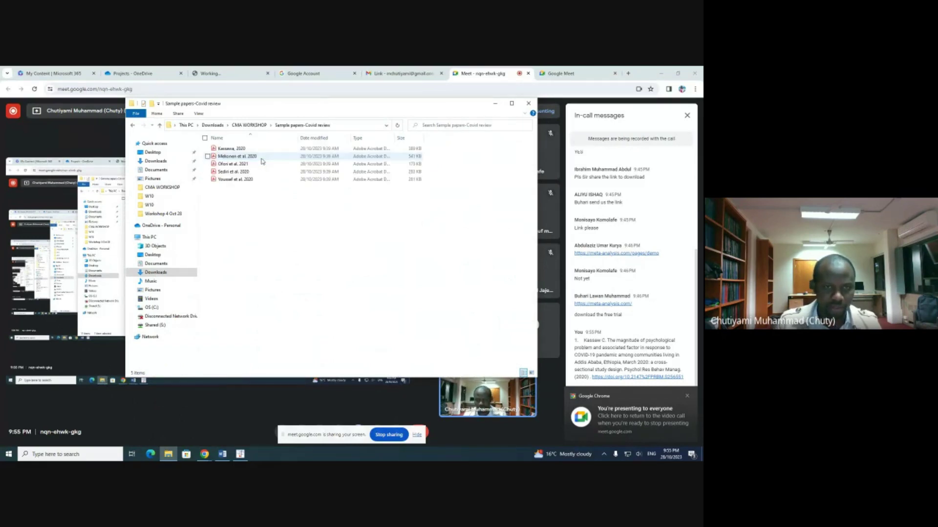
click(263, 150)
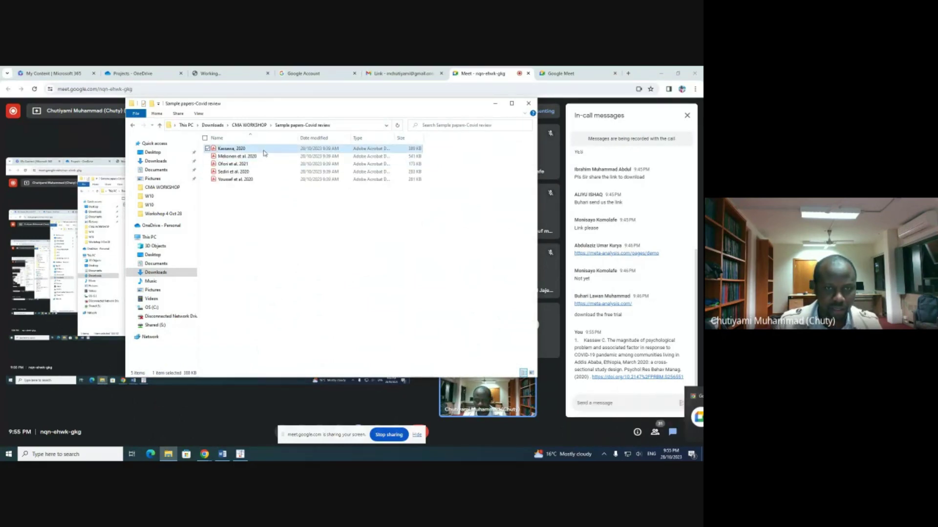
double_click(263, 151)
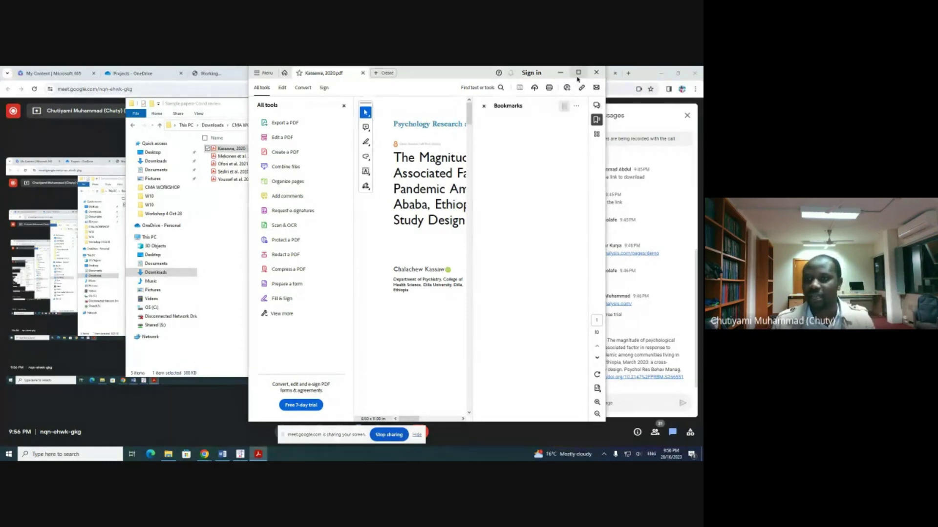
click(578, 73)
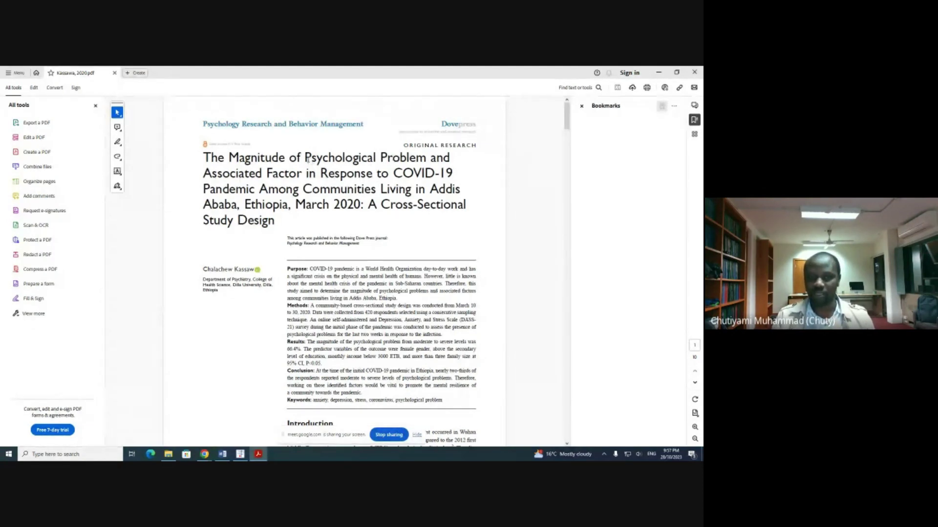
Highlight "Psychological Problem" in the paper's title, then clear the selection.
drag(306, 158, 401, 155)
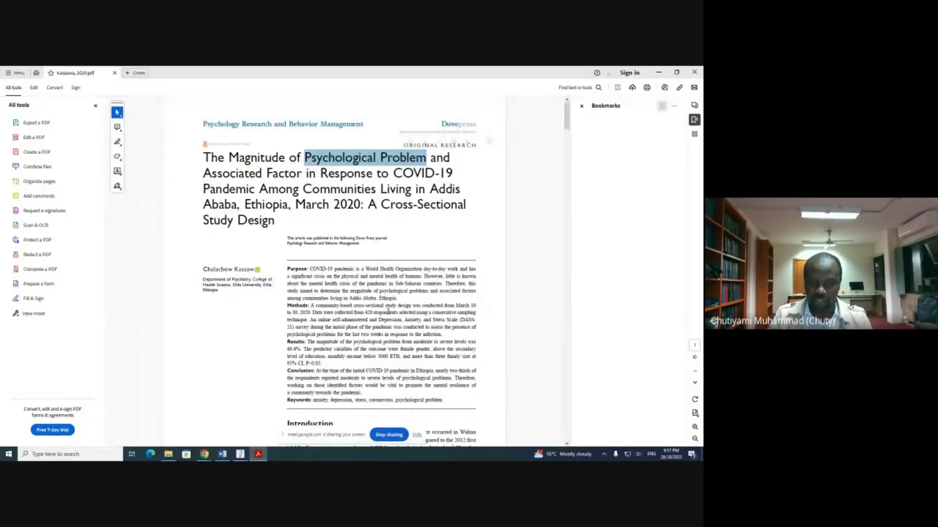
click(389, 311)
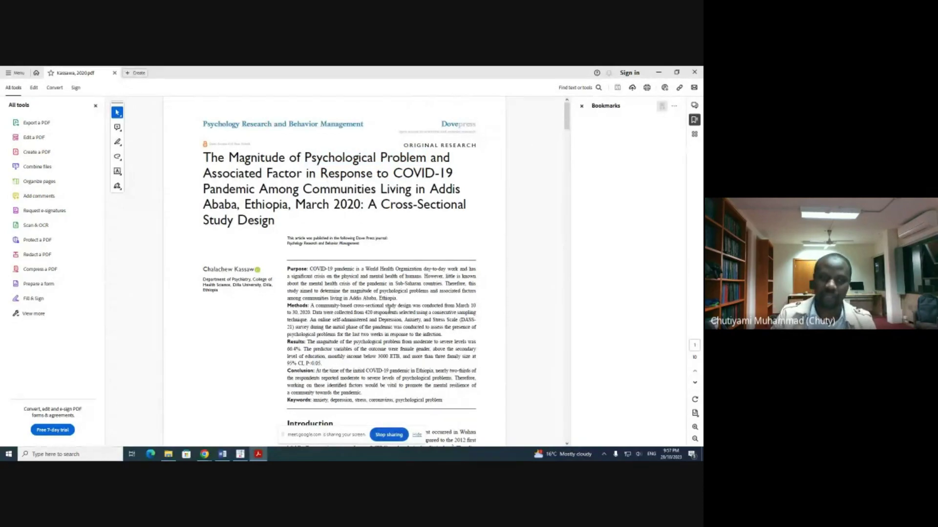
Highlight "psychological problem" in the Results paragraph of the paper's abstract, then clear the selection.
scroll(389, 311, down, 1)
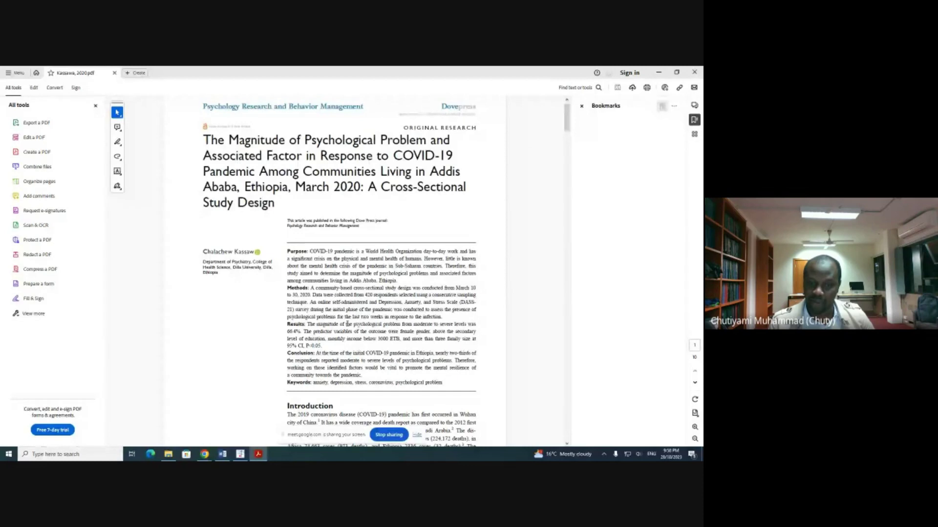
drag(353, 324, 401, 324)
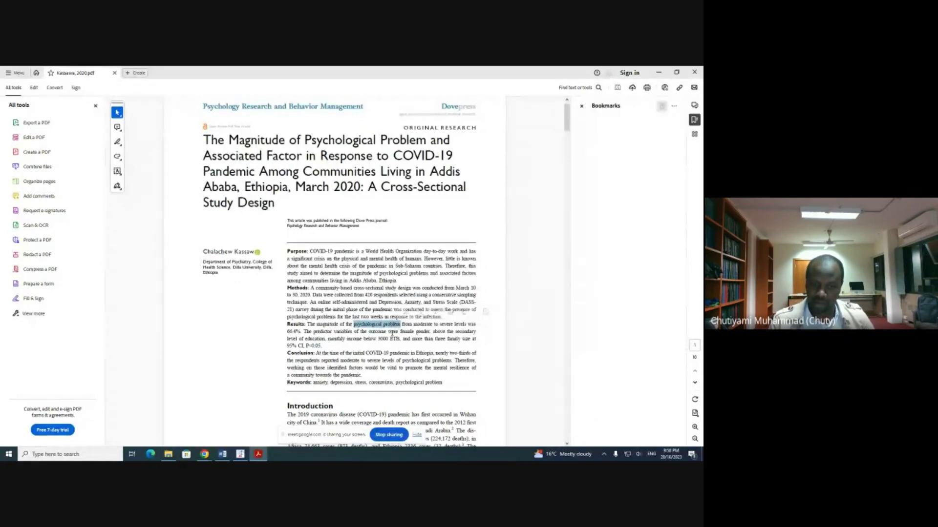
click(392, 333)
Read on through the Methods to the "Prevalence of Psychological Problem" section and Table 1 of the paper.
scroll(392, 334, down, 6)
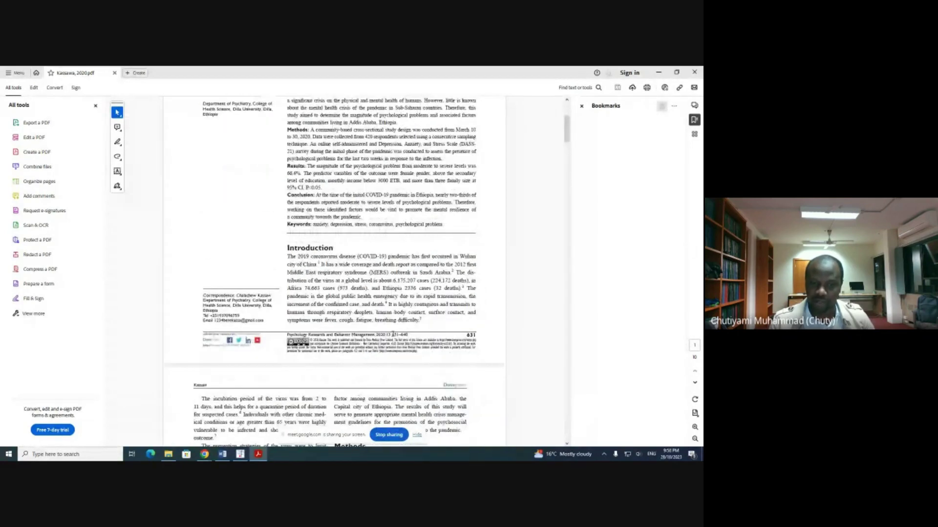
scroll(392, 334, down, 7)
scroll(392, 333, down, 10)
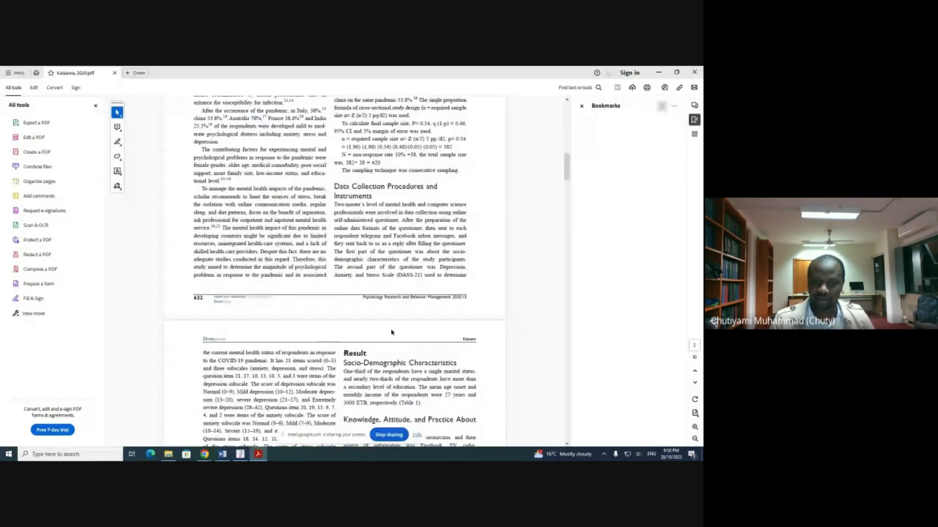
scroll(391, 332, down, 6)
scroll(390, 328, down, 3)
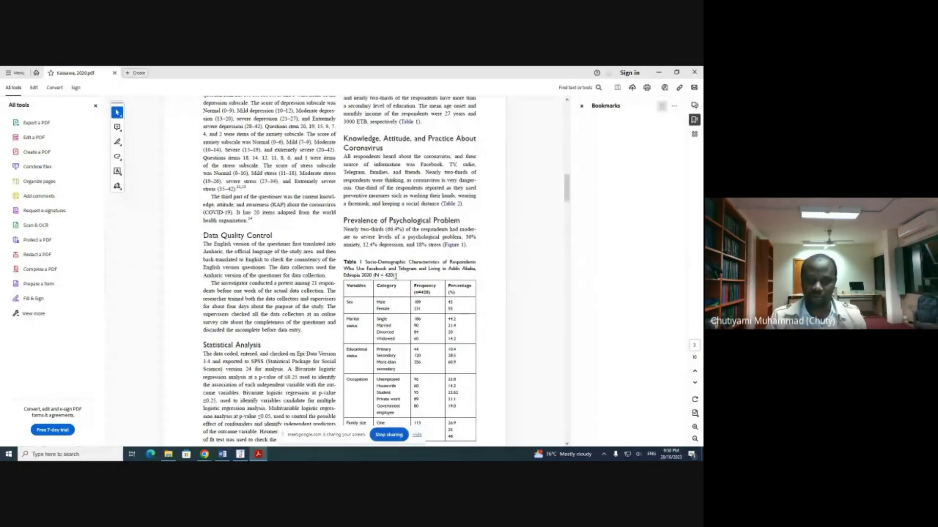
Look through Tables 1 and 2, and examine Figure 1 for the stress, depression and anxiety frequencies by severity.
scroll(391, 278, down, 10)
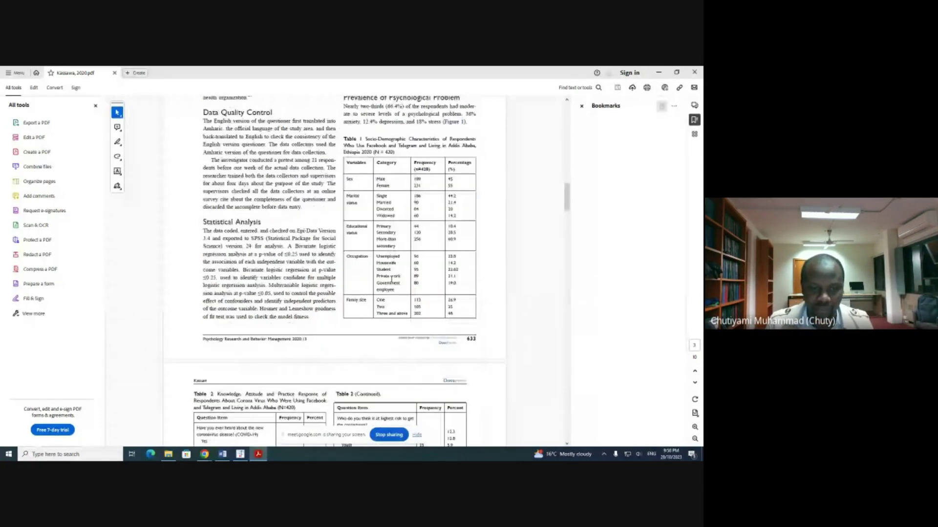
scroll(391, 279, down, 5)
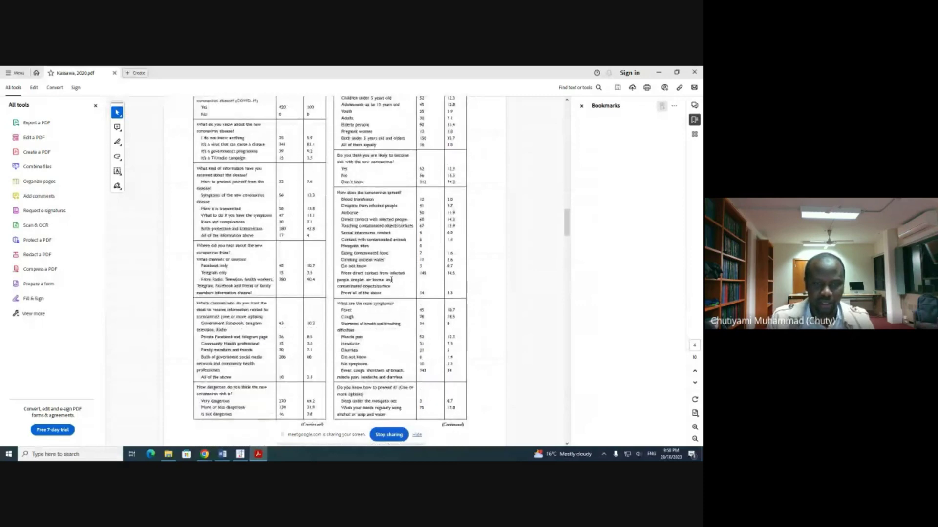
scroll(391, 279, up, 5)
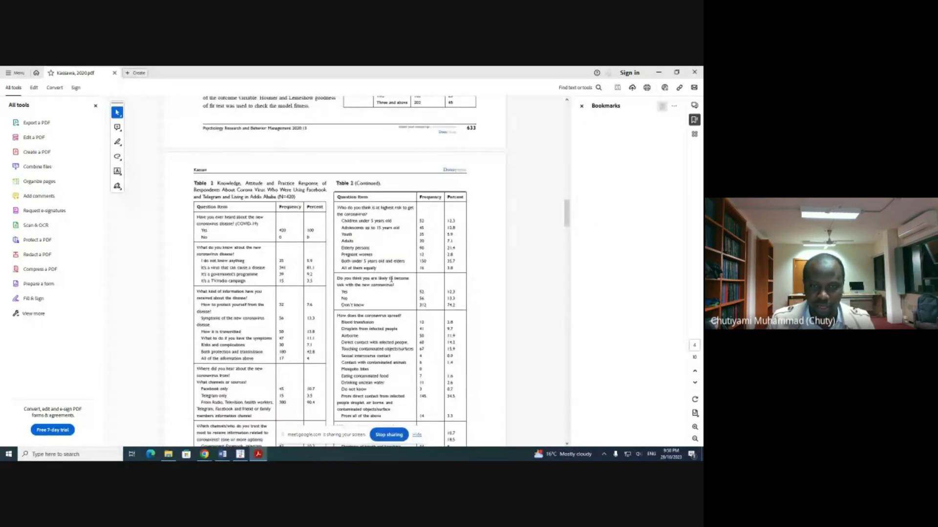
scroll(391, 280, down, 2)
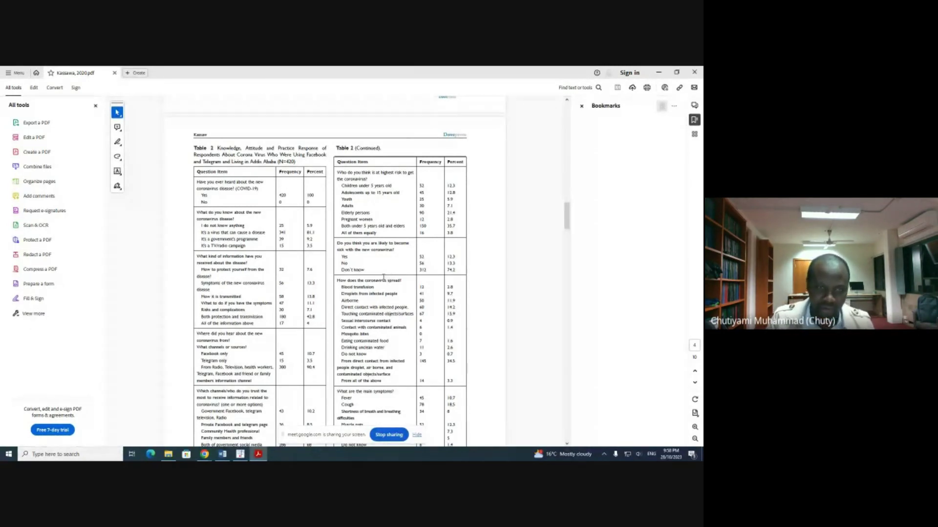
scroll(432, 233, down, 3)
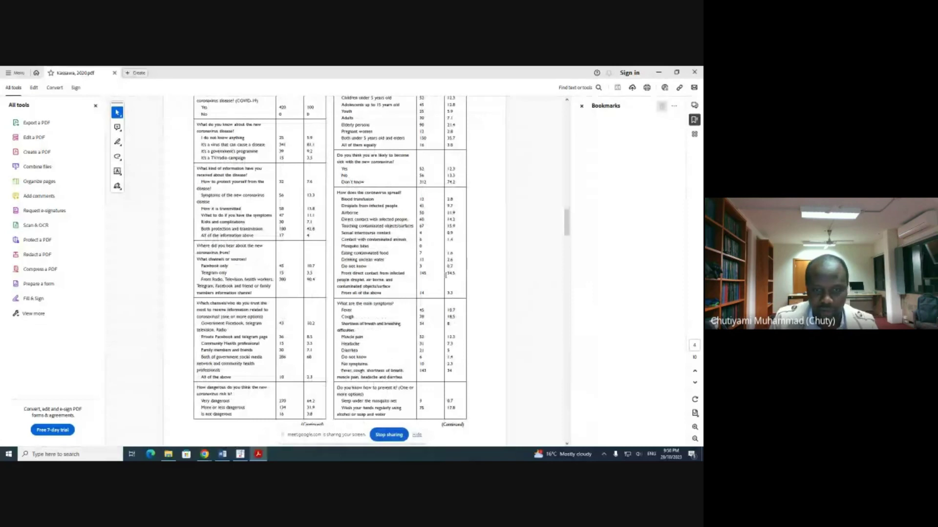
scroll(435, 234, down, 5)
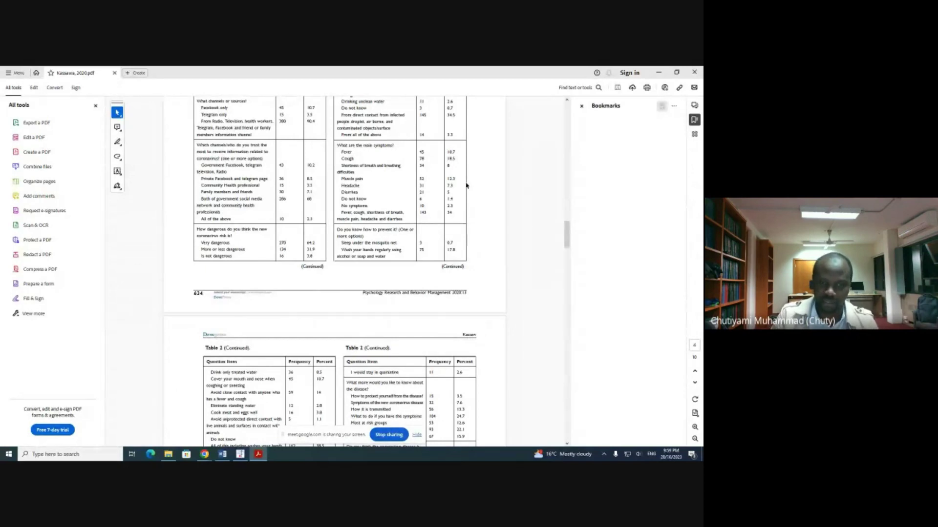
scroll(464, 187, down, 2)
scroll(464, 186, down, 15)
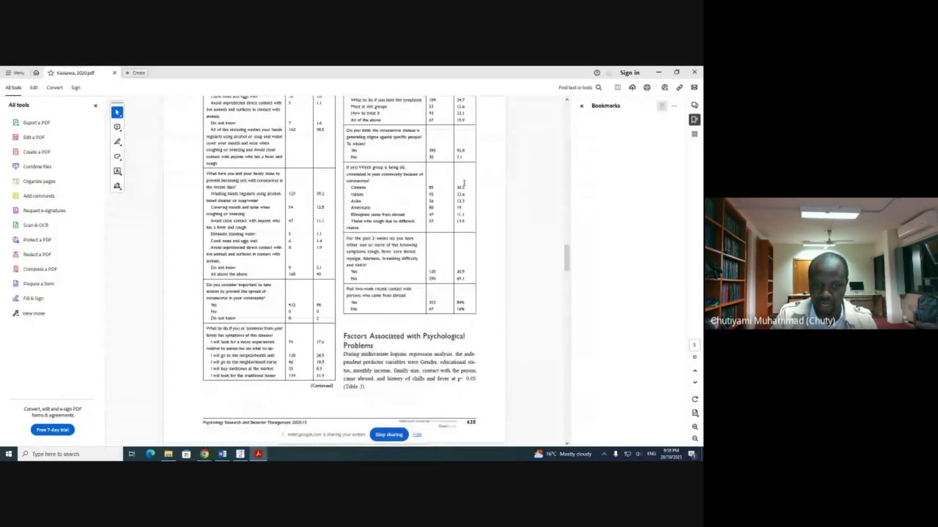
scroll(462, 185, down, 7)
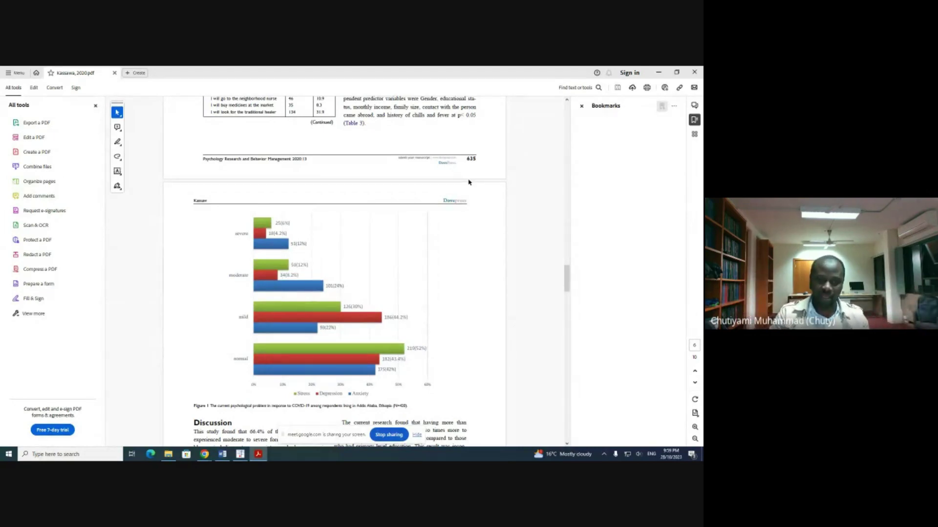
scroll(412, 228, down, 1)
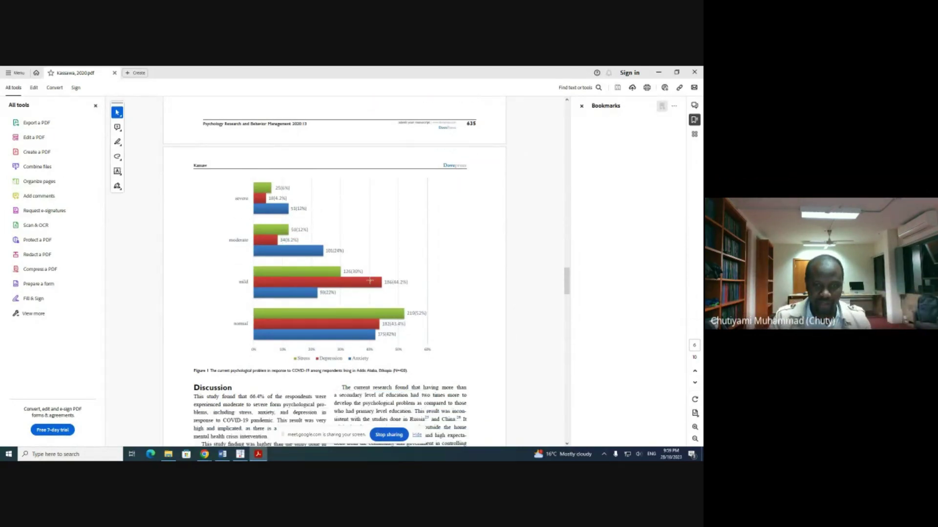
scroll(370, 281, down, 1)
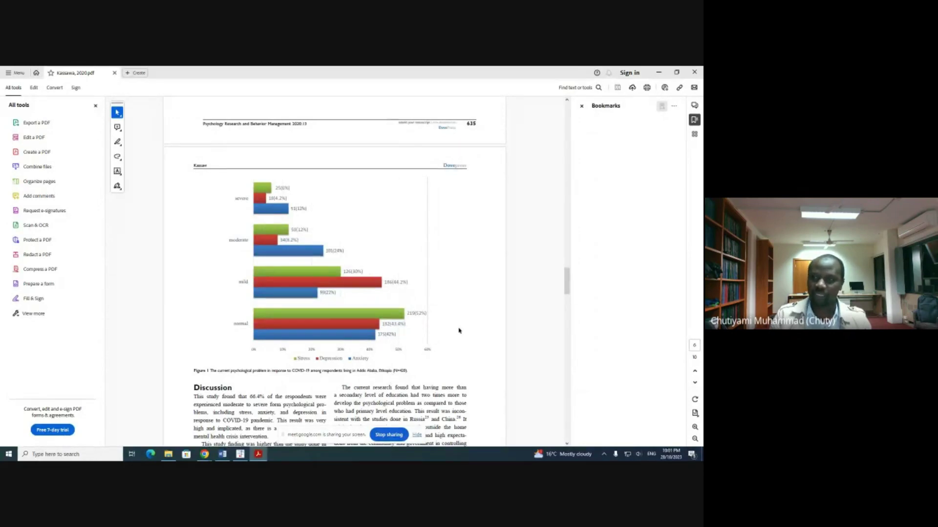
Minimize the paper and the sample papers folder window, and switch to the Comprehensive Meta-Analysis data sheet.
click(657, 72)
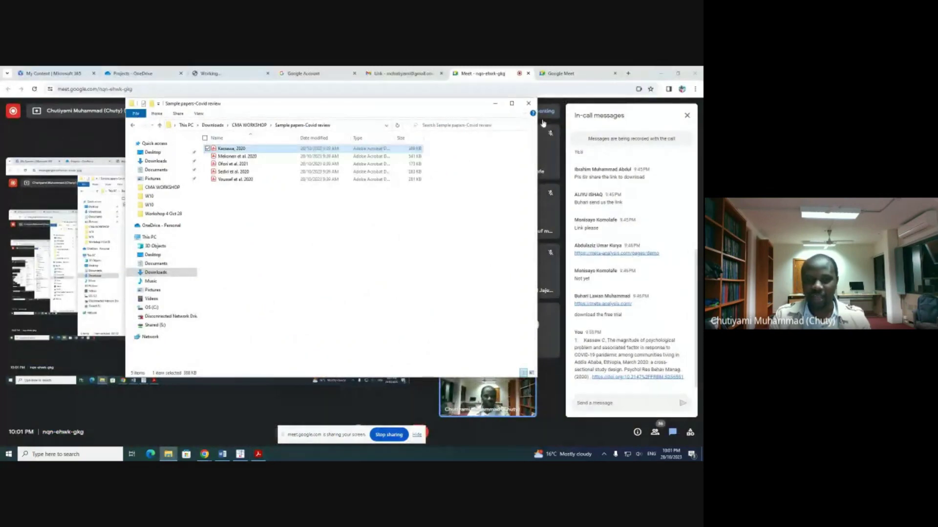
click(495, 106)
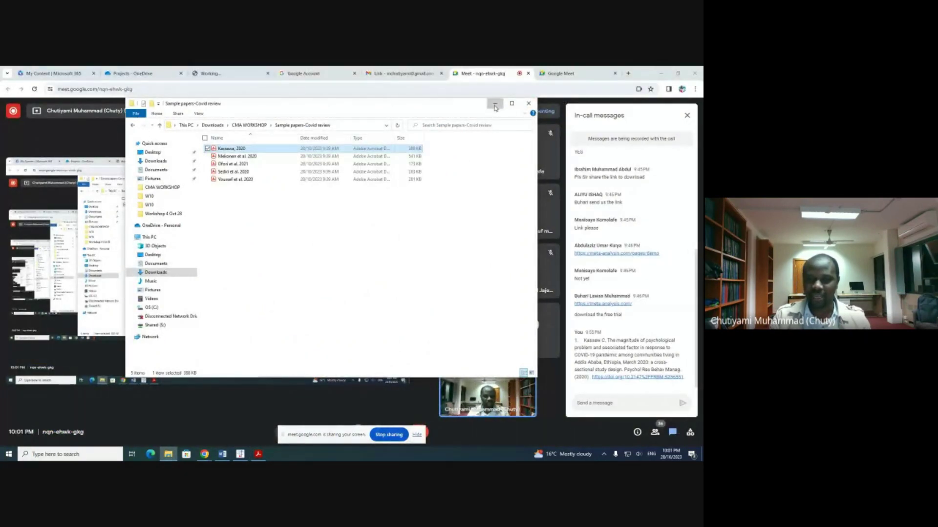
click(240, 454)
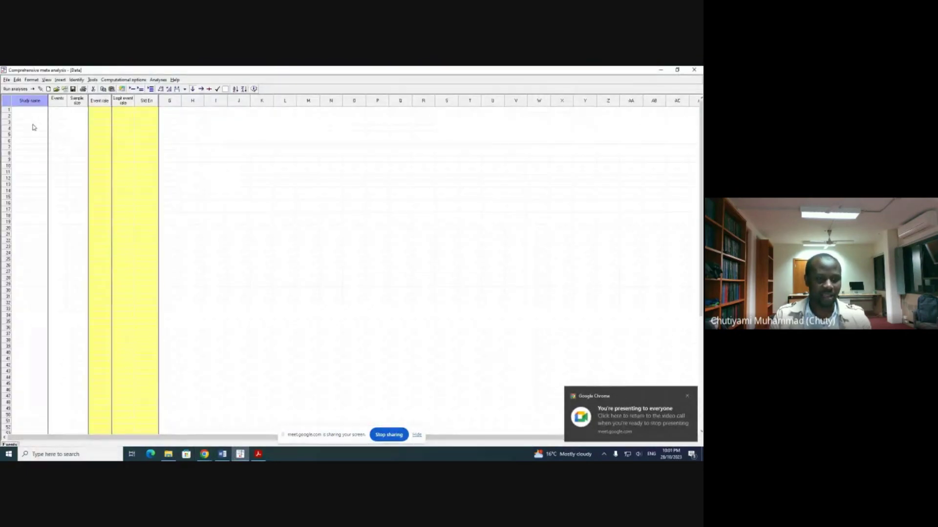
Recheck Figure 1 in the open PDF paper, and return to the Comprehensive Meta-Analysis data sheet.
mouse_move(257, 459)
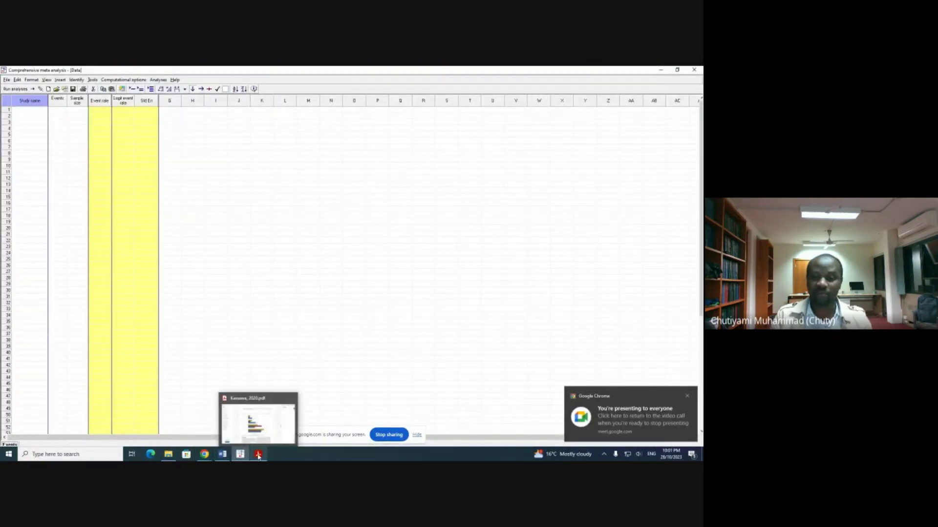
click(264, 428)
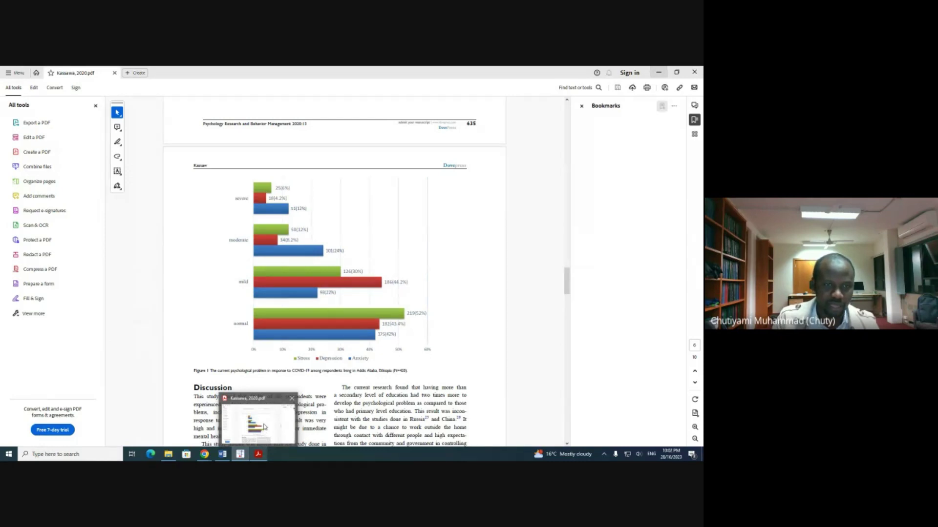
key(alt+Tab)
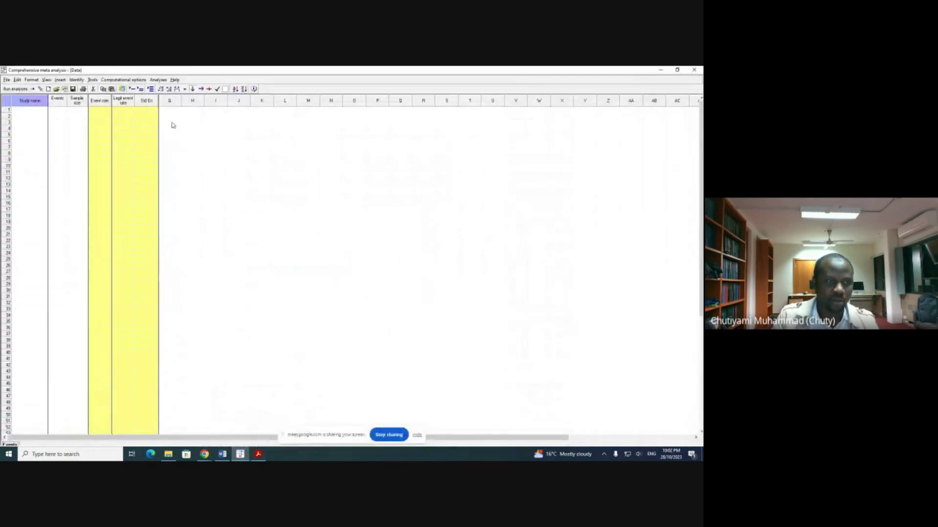
Enter the first study in row 1 with the author's surname as study name, 238 events and a sample size of 420.
click(41, 110)
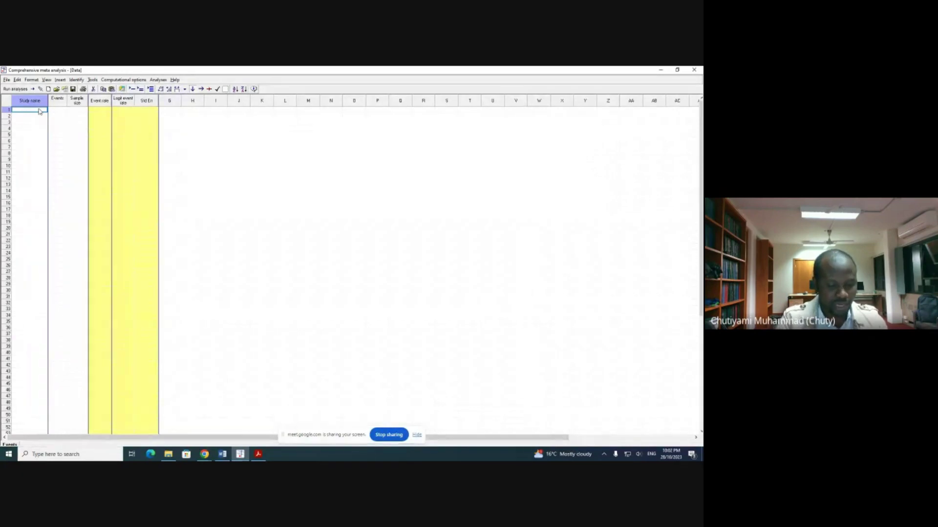
text(Kassam)
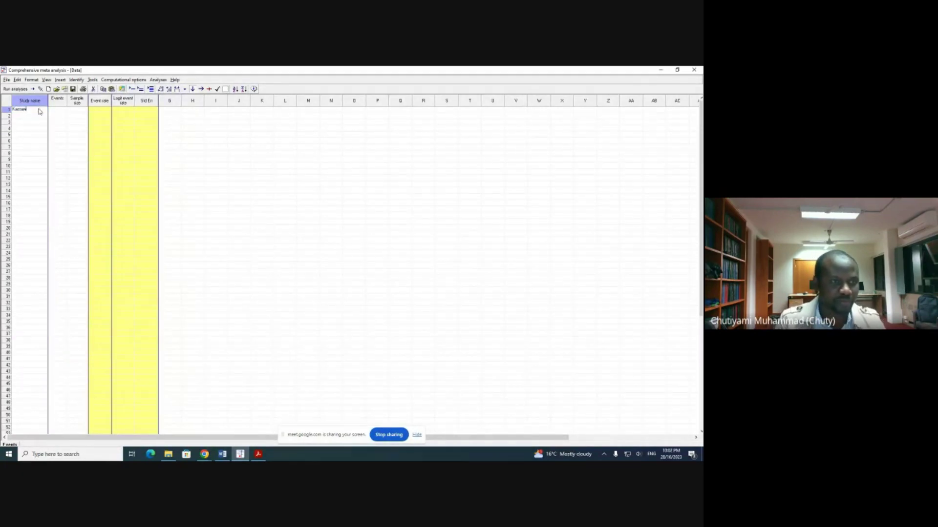
click(54, 111)
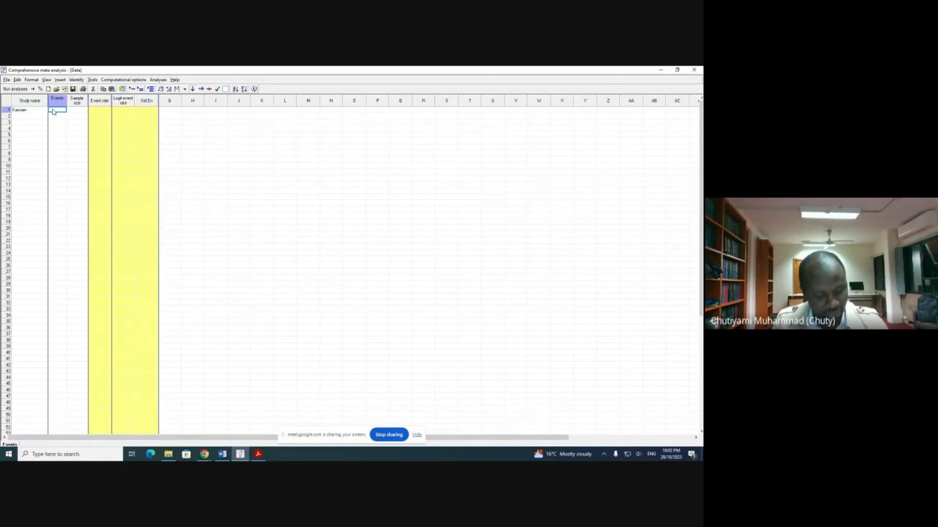
text(238)
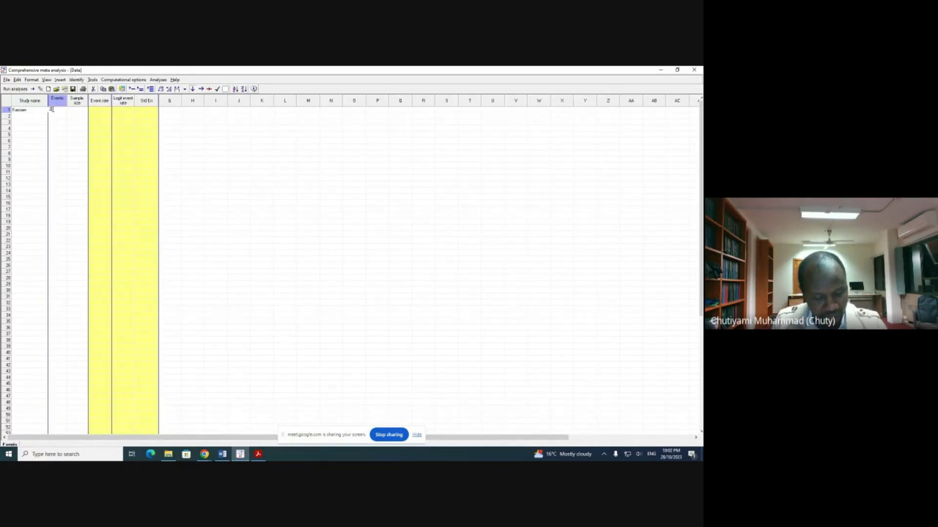
click(77, 112)
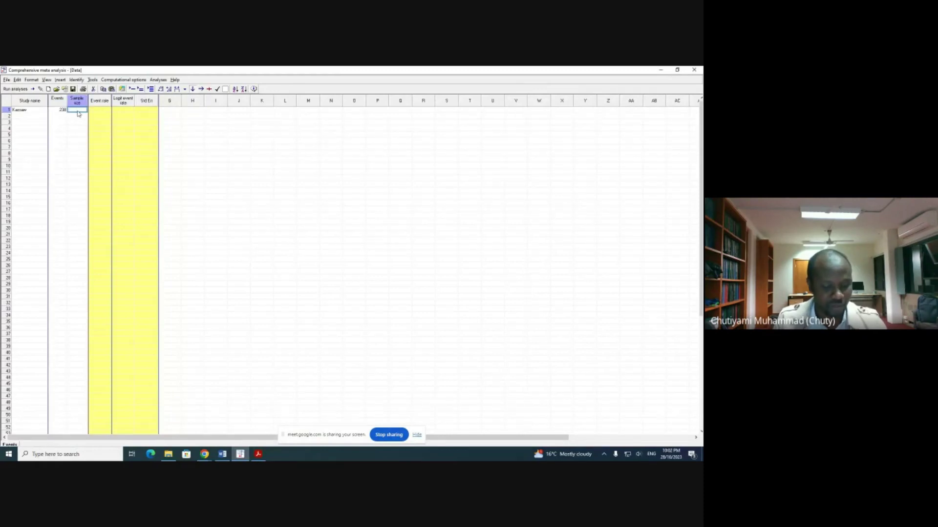
text(420)
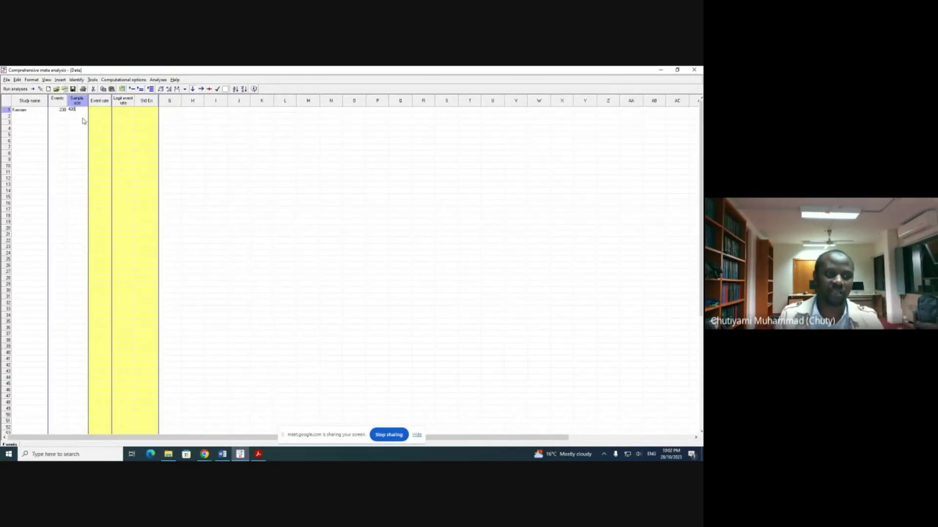
click(28, 117)
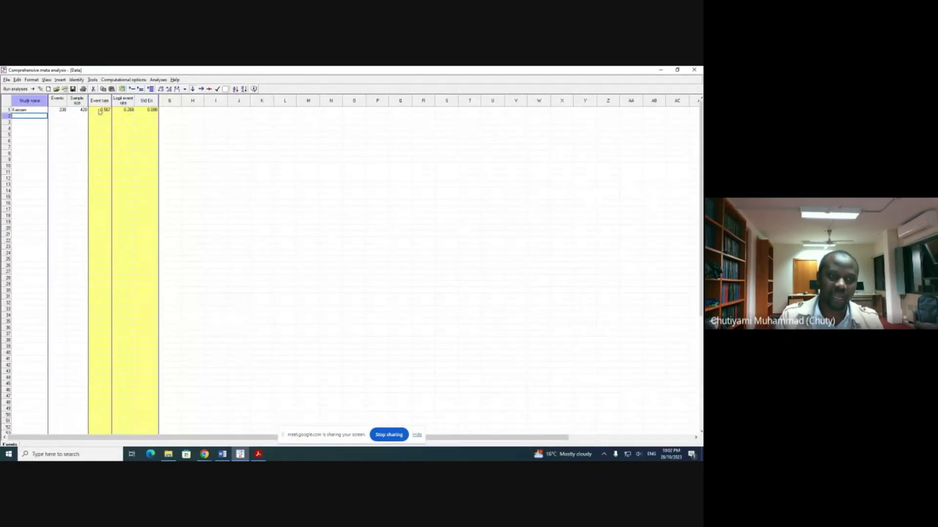
Switch to the Session plan Word document and select reference 2, on the psychological impact of COVID-19 on nurses.
mouse_move(103, 112)
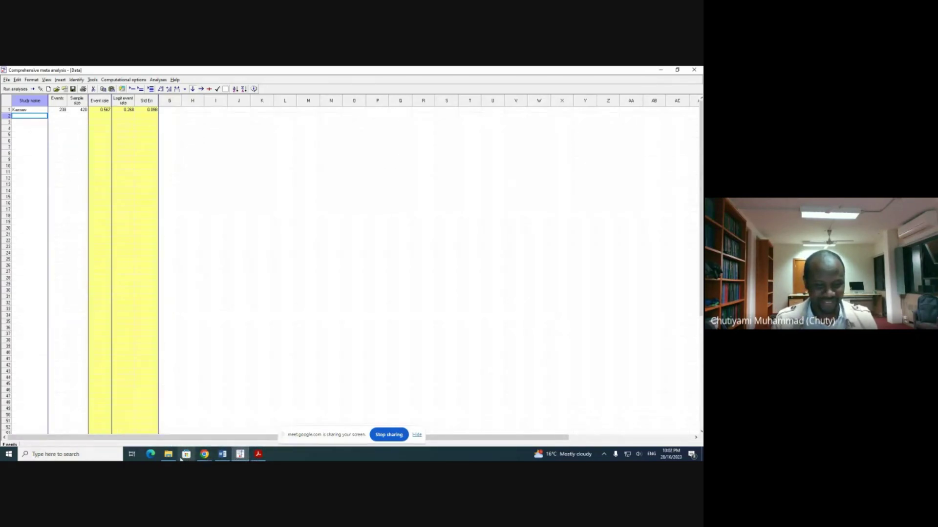
mouse_move(204, 455)
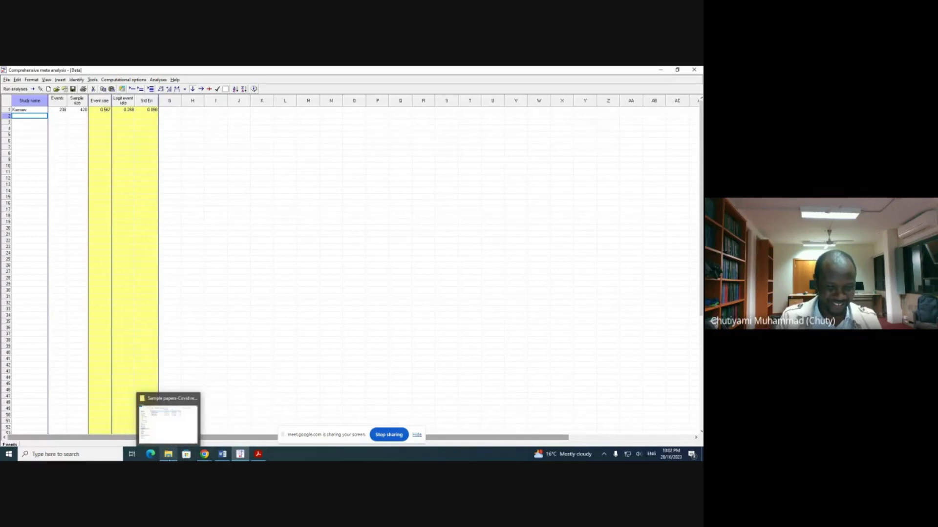
click(168, 419)
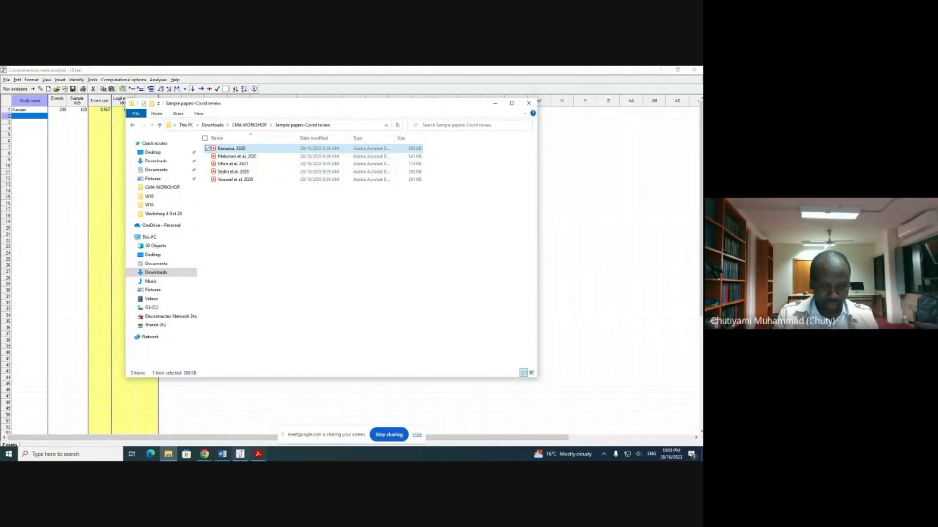
click(226, 455)
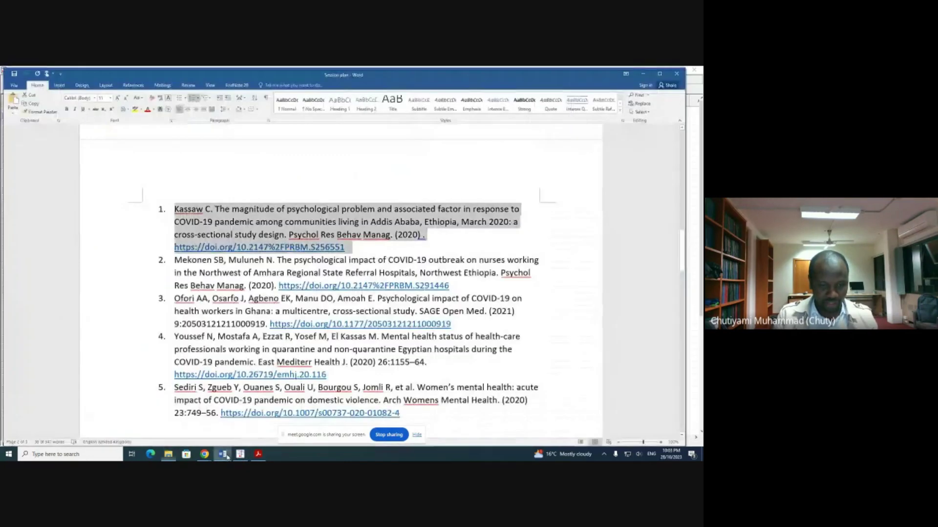
click(176, 260)
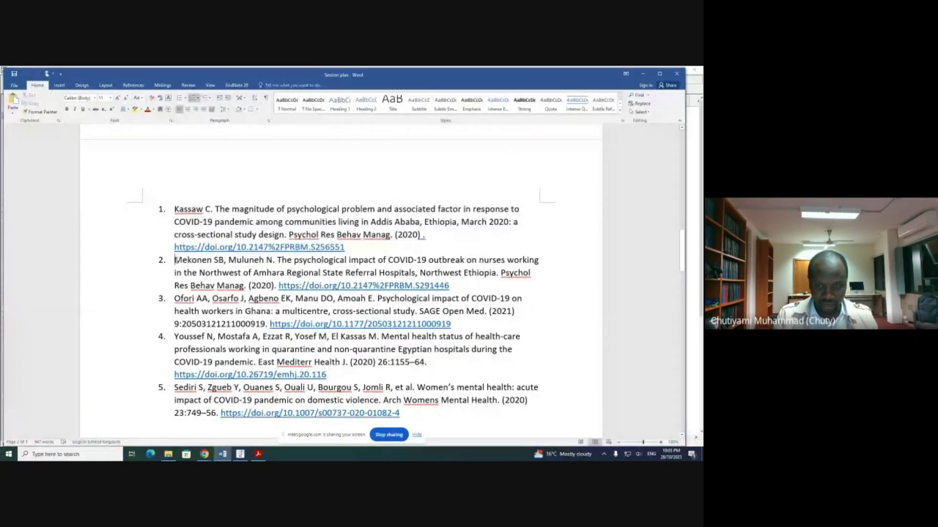
drag(174, 260, 450, 286)
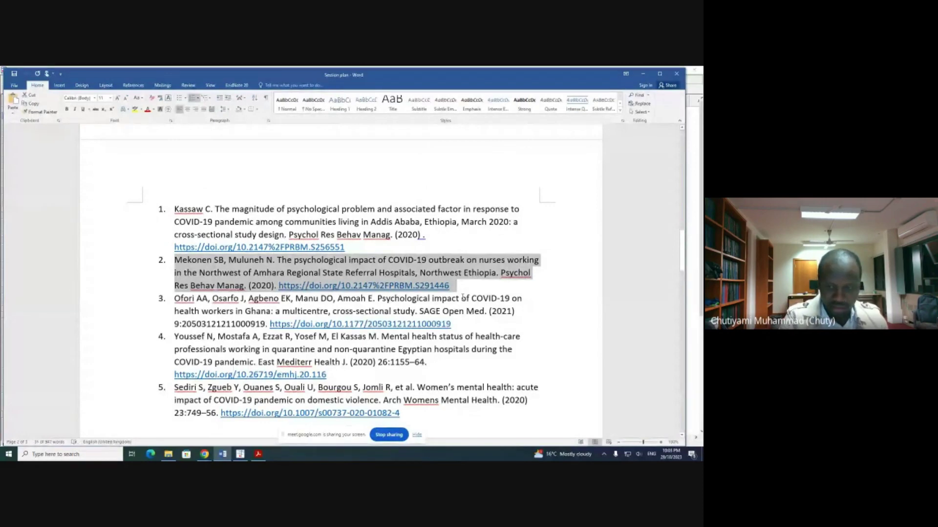
Switch to the Google Meet call in Chrome and post the copied reference 2 in the in-call messages.
click(204, 454)
click(187, 431)
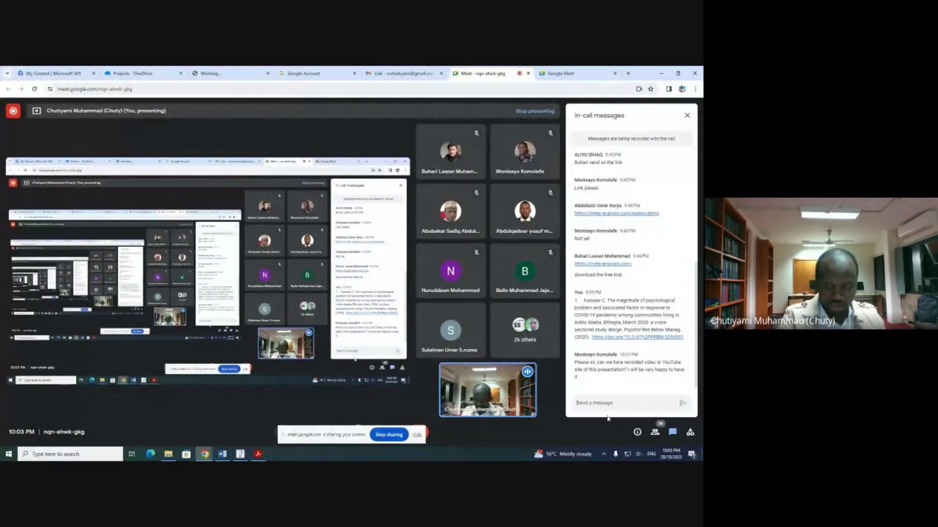
key(ctrl+v)
key(Return)
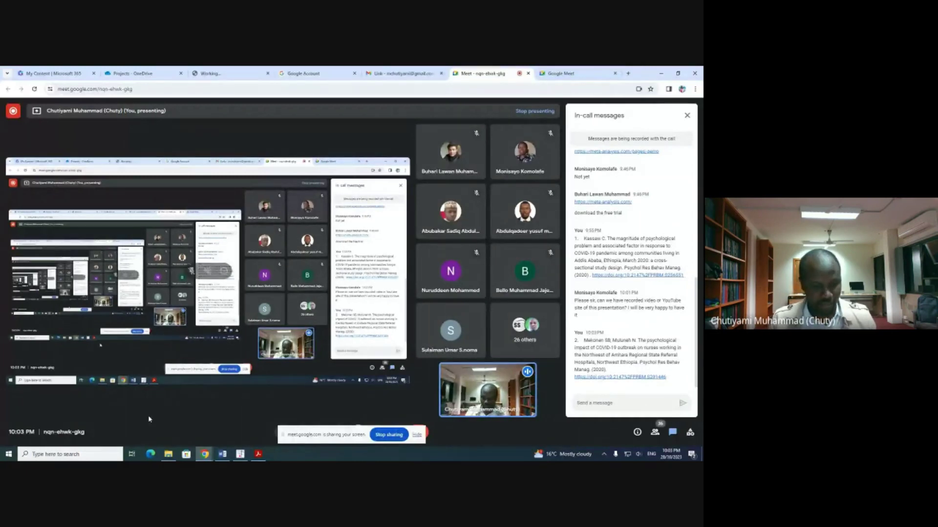
Open the second paper's PDF, on nurses in Northwest Ethiopia, from the sample papers folder and select the stress prevalence in its abstract.
click(169, 455)
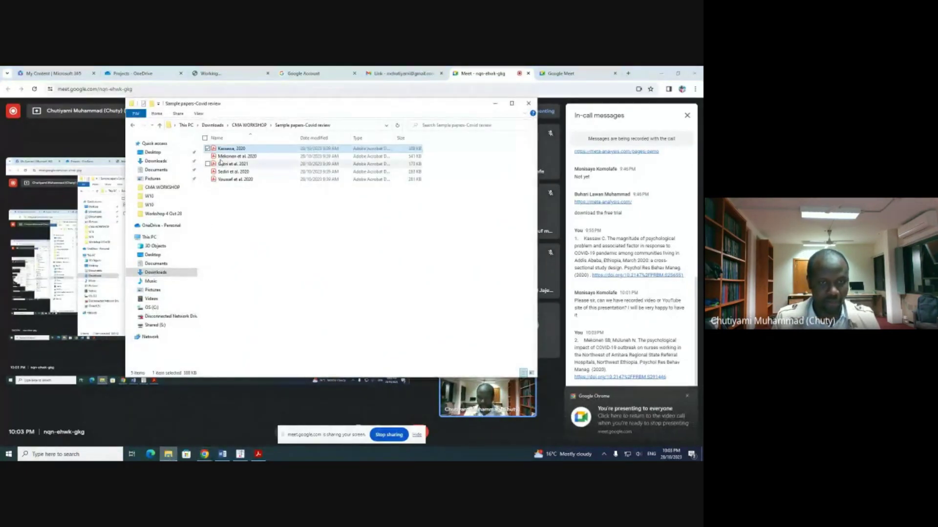
click(224, 157)
double_click(224, 157)
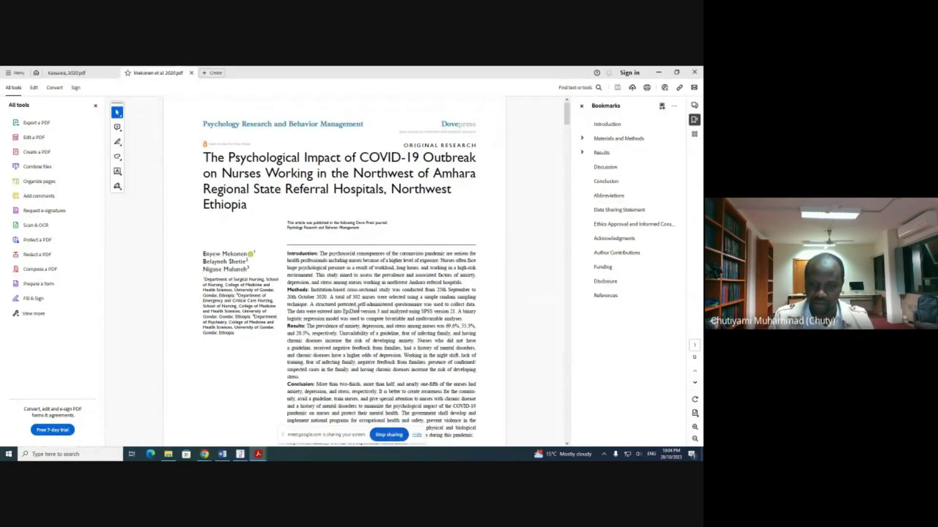
scroll(359, 308, down, 1)
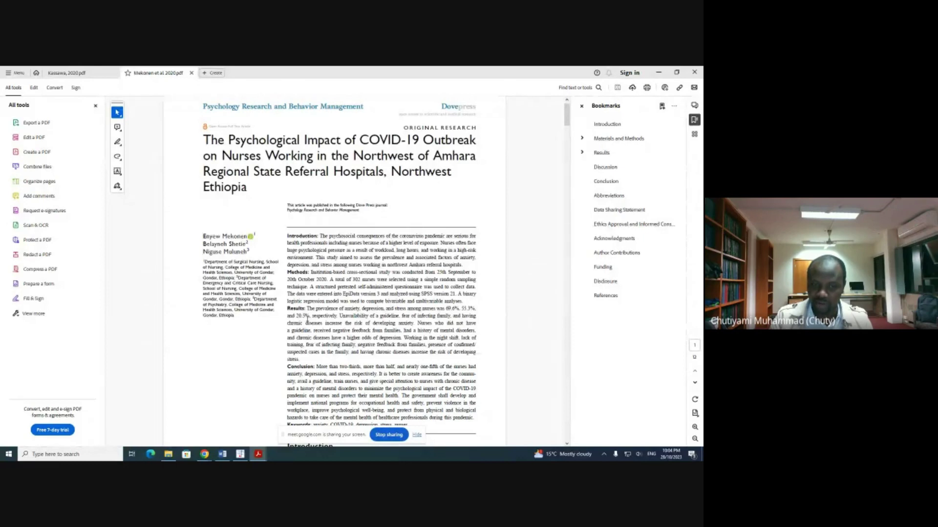
drag(309, 317, 295, 318)
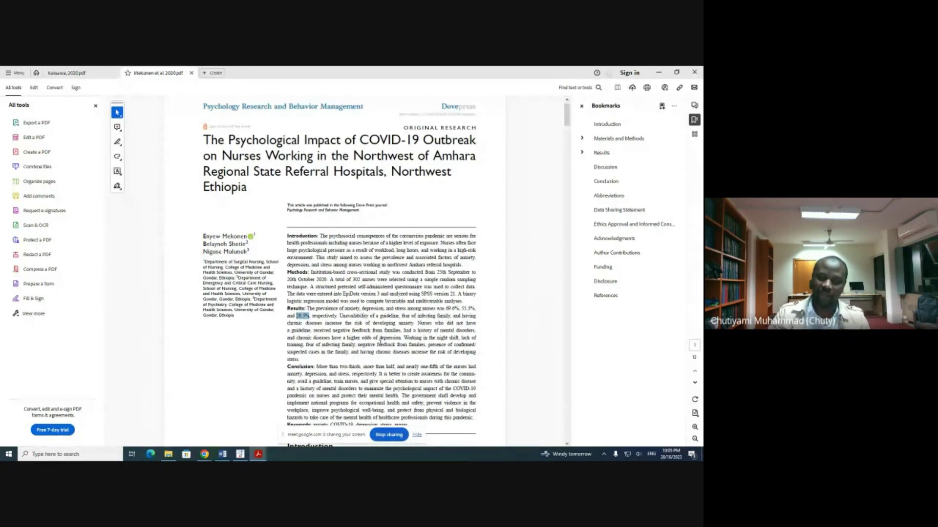
Examine the prevalence of anxiety, depression and stress reported in the paper's text and Figure 1.
scroll(380, 340, down, 1)
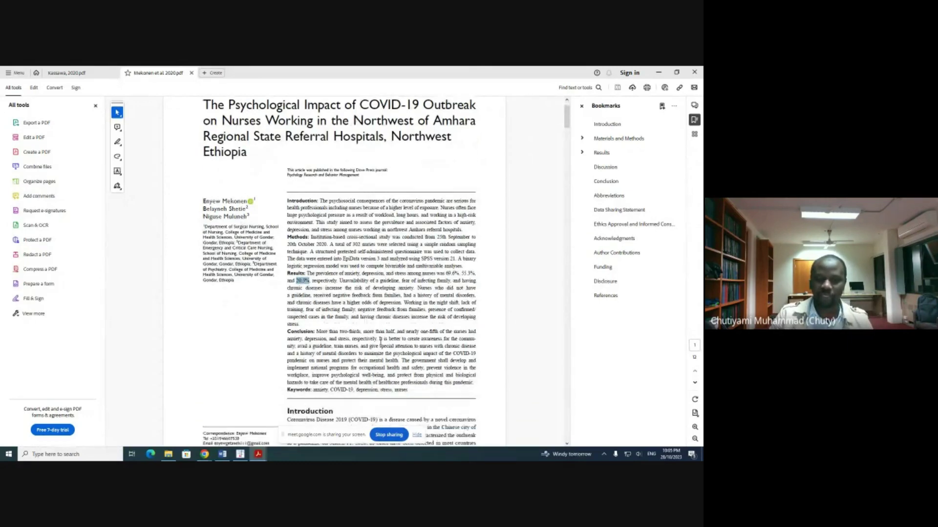
scroll(380, 341, down, 6)
scroll(382, 341, down, 9)
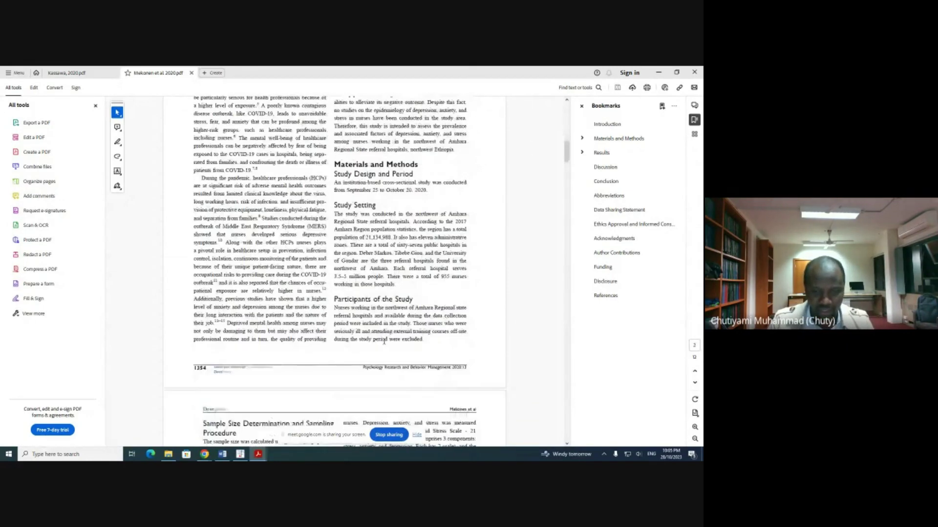
scroll(385, 345, down, 11)
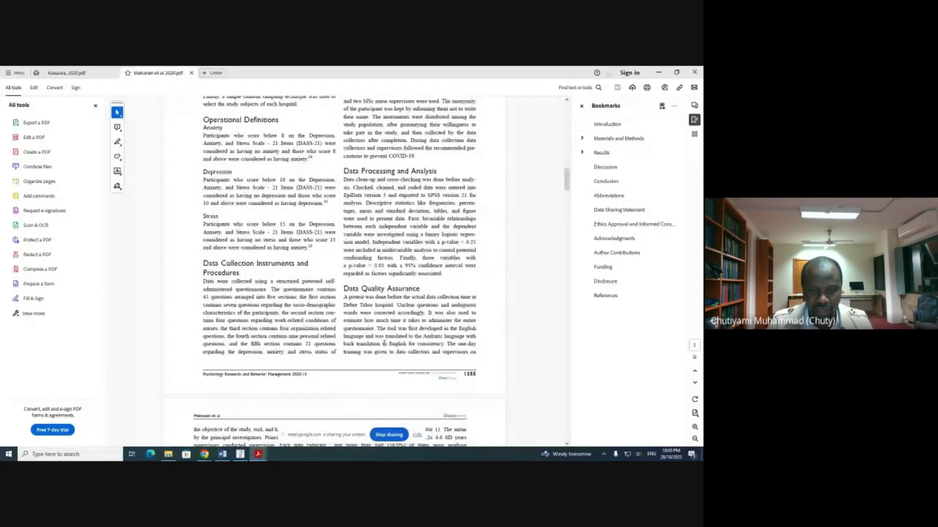
scroll(384, 344, down, 5)
scroll(385, 343, down, 14)
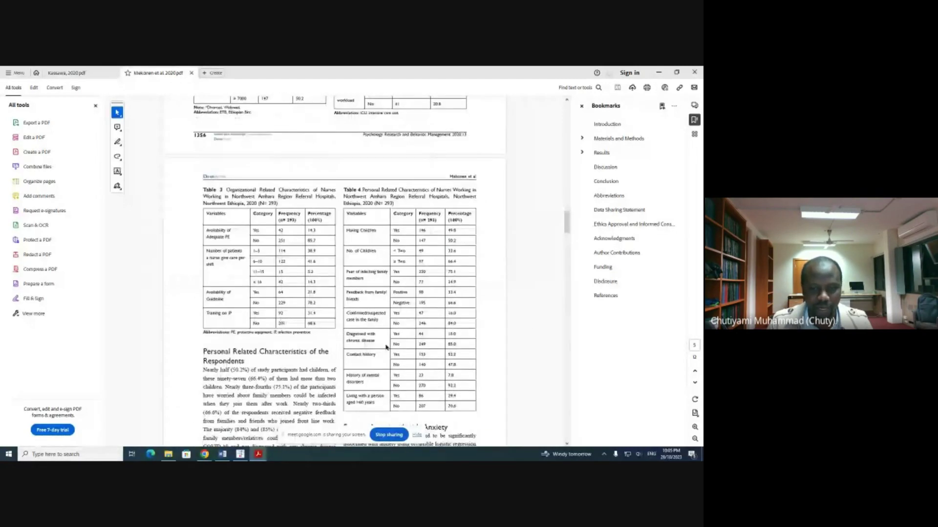
scroll(386, 347, down, 5)
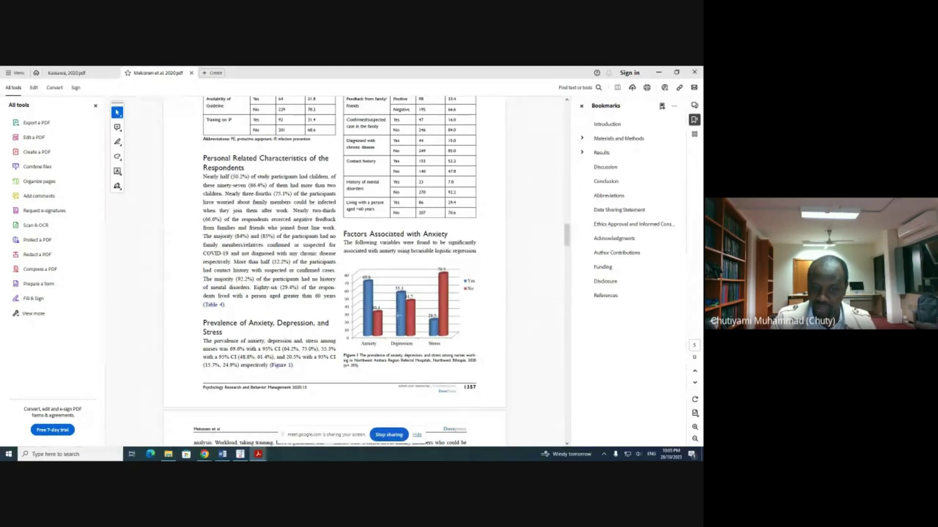
scroll(400, 298, up, 3)
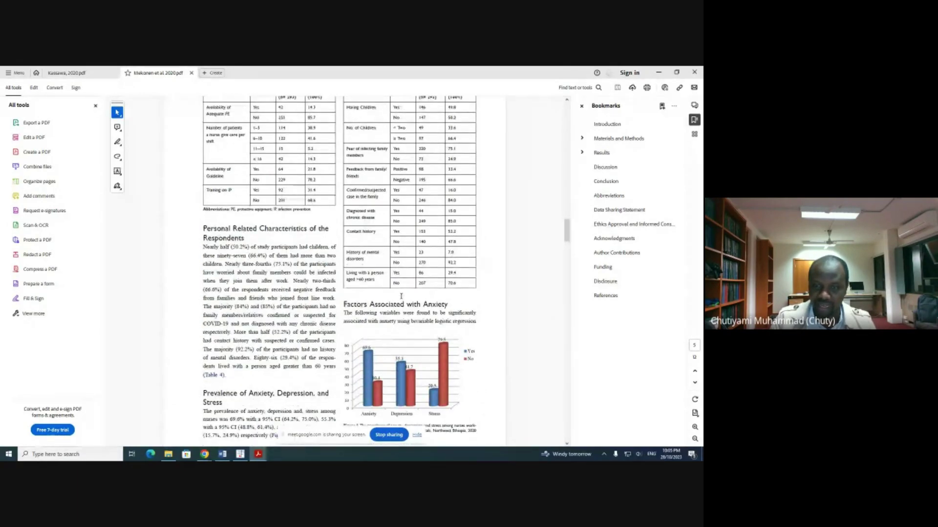
Go back to the paper's abstract and methods, and return to Figure 1 on the prevalence of anxiety, depression and stress.
click(595, 139)
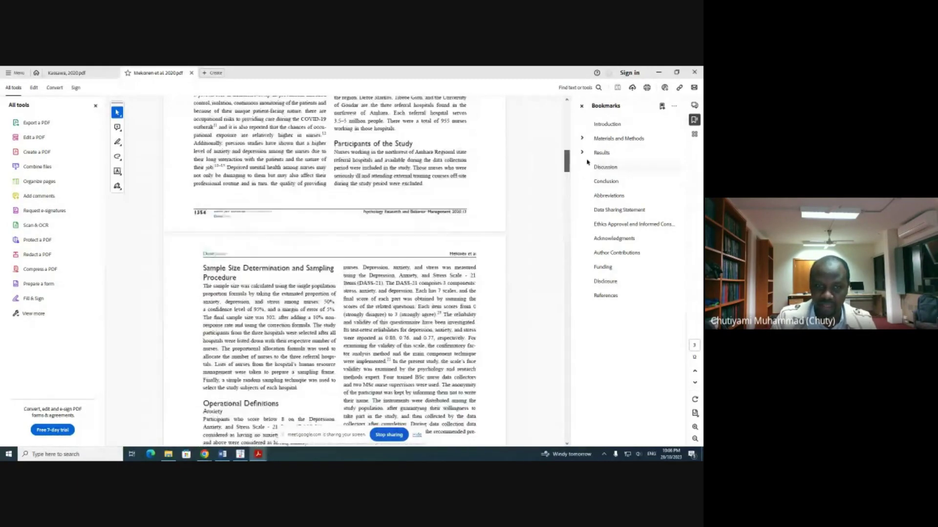
click(601, 123)
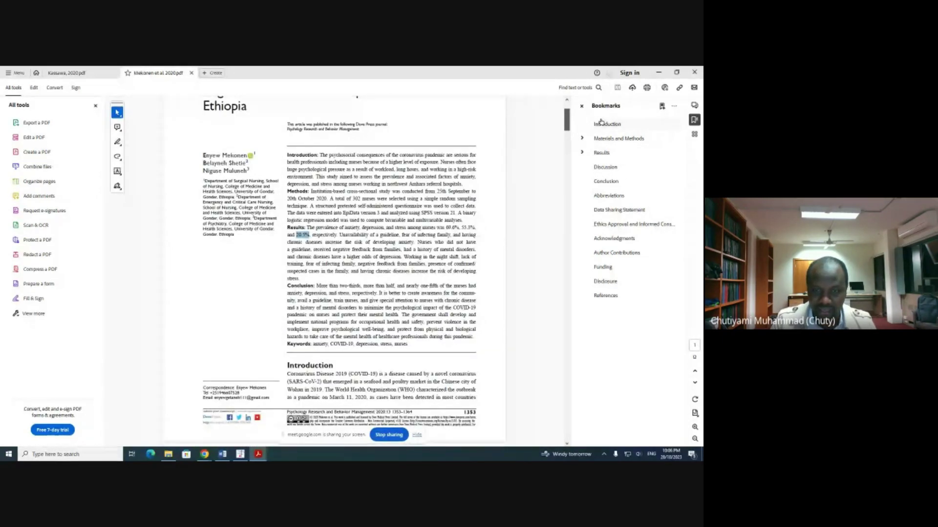
click(601, 125)
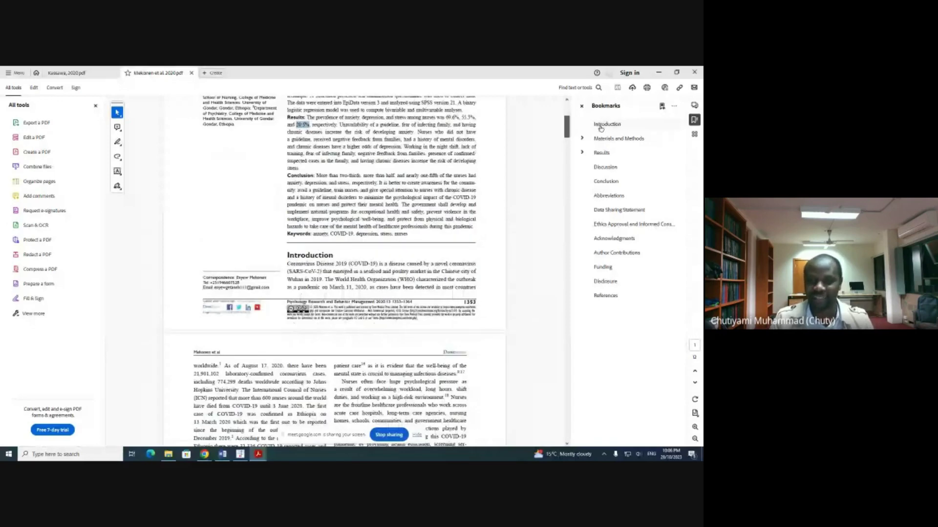
click(601, 152)
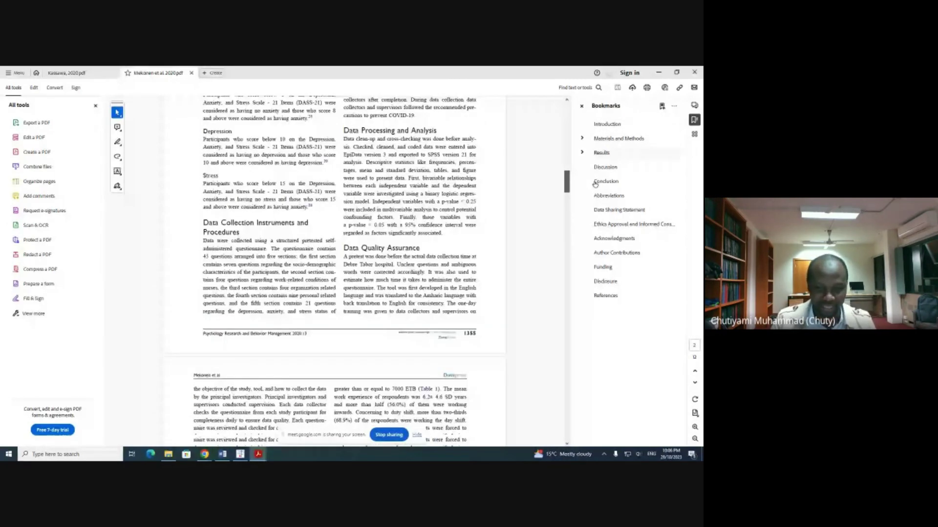
click(597, 238)
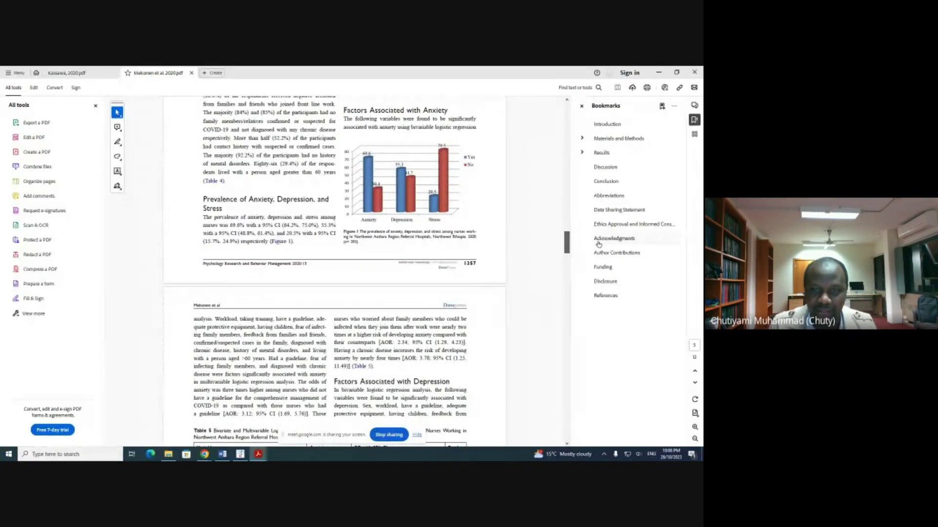
Look through Tables 5 and 6 and the discussion for case frequencies, and return to the Figure 1 page.
scroll(598, 244, down, 5)
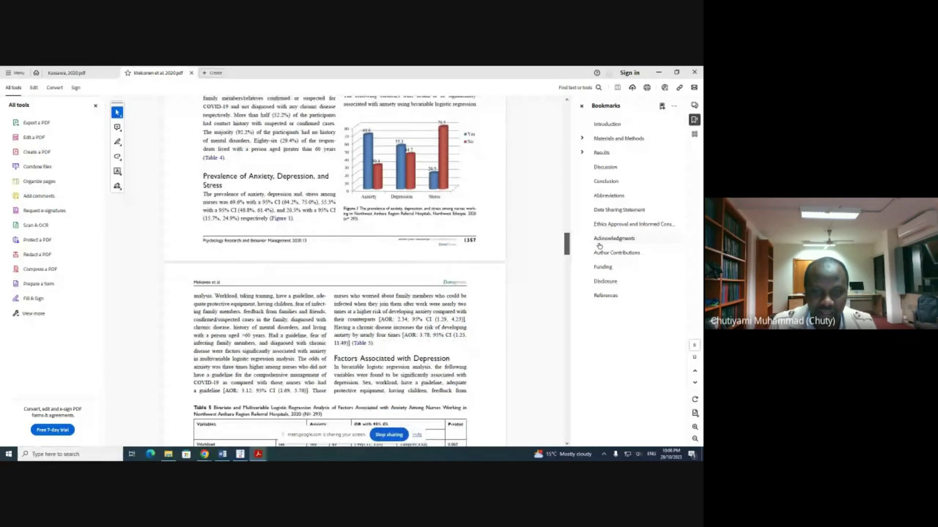
scroll(601, 255, down, 3)
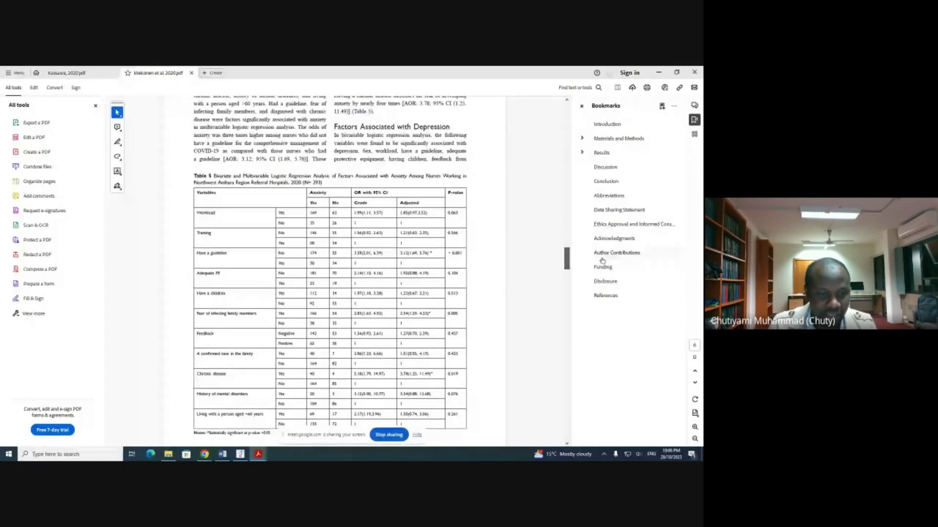
scroll(602, 261, down, 2)
scroll(602, 288, down, 15)
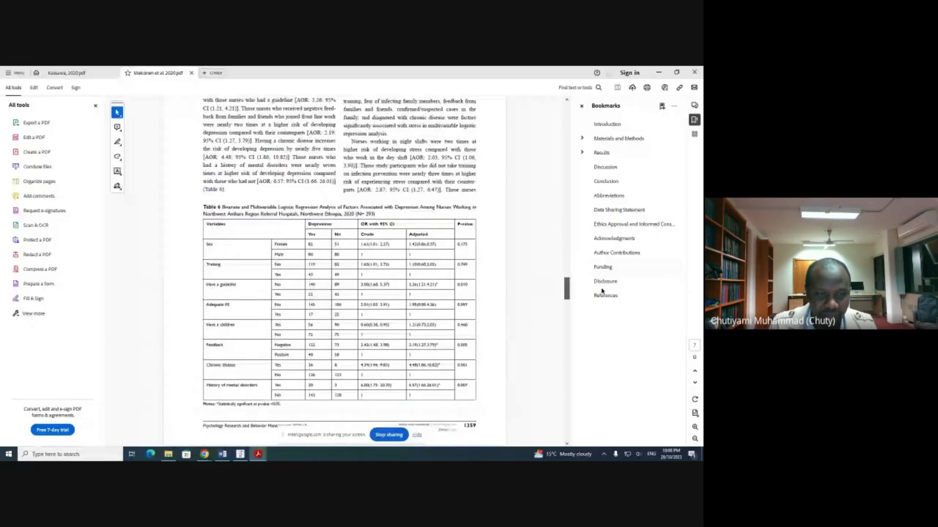
scroll(602, 312, down, 10)
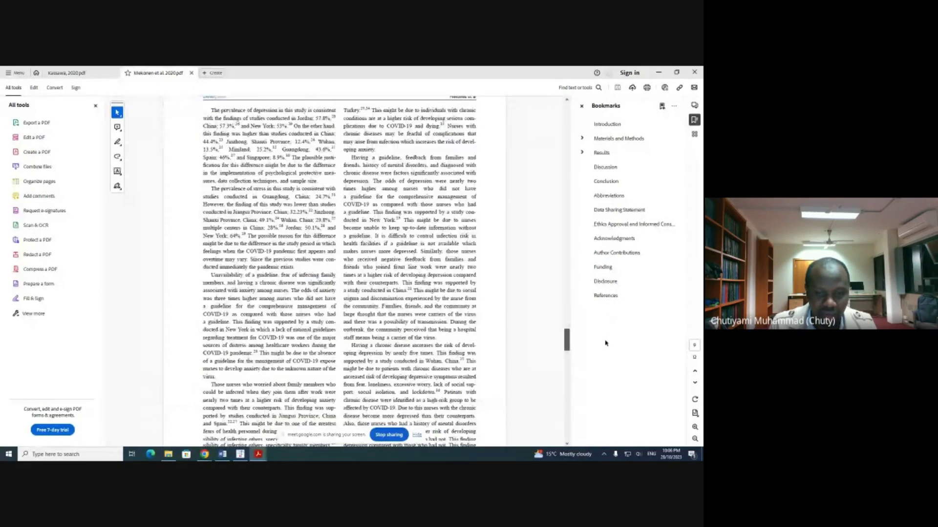
scroll(605, 343, down, 10)
scroll(610, 389, up, 10)
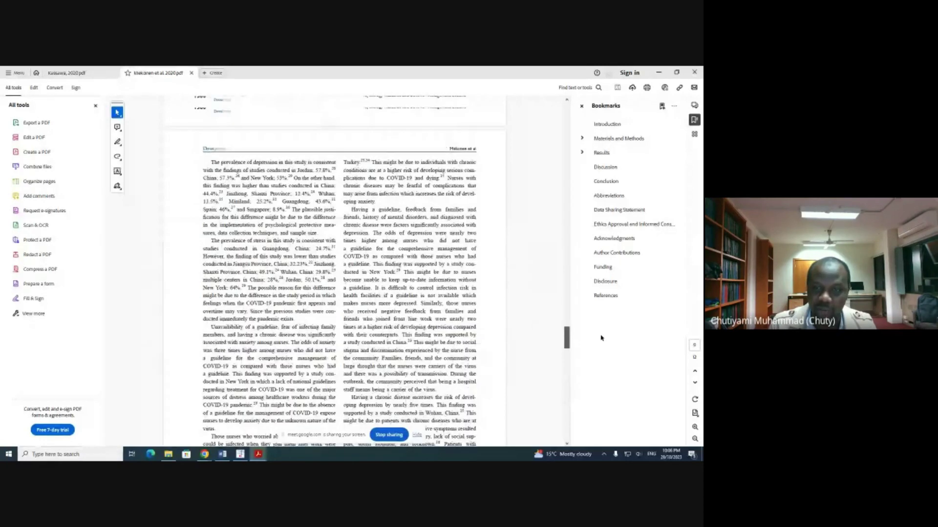
scroll(602, 338, up, 15)
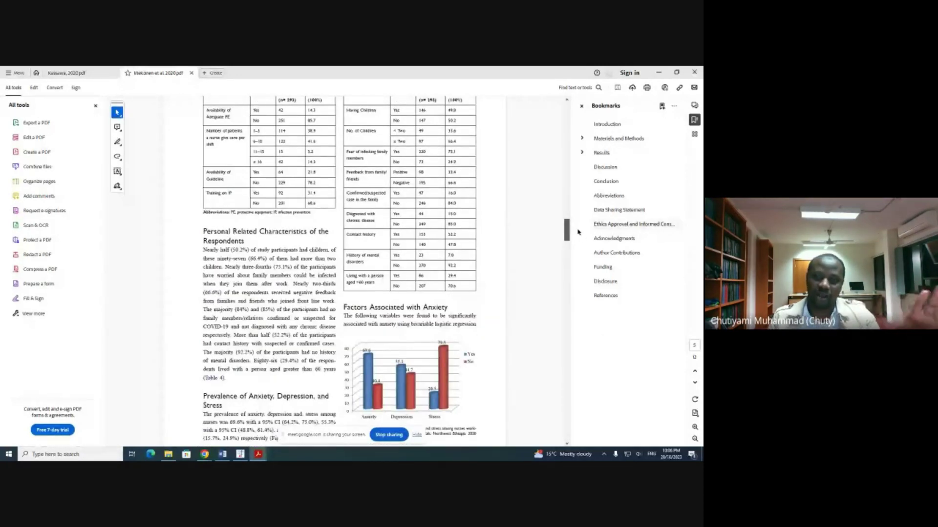
Check the Results text and Tables 1 to 4 for the number of participants, and go back to Figure 1.
scroll(577, 230, up, 1)
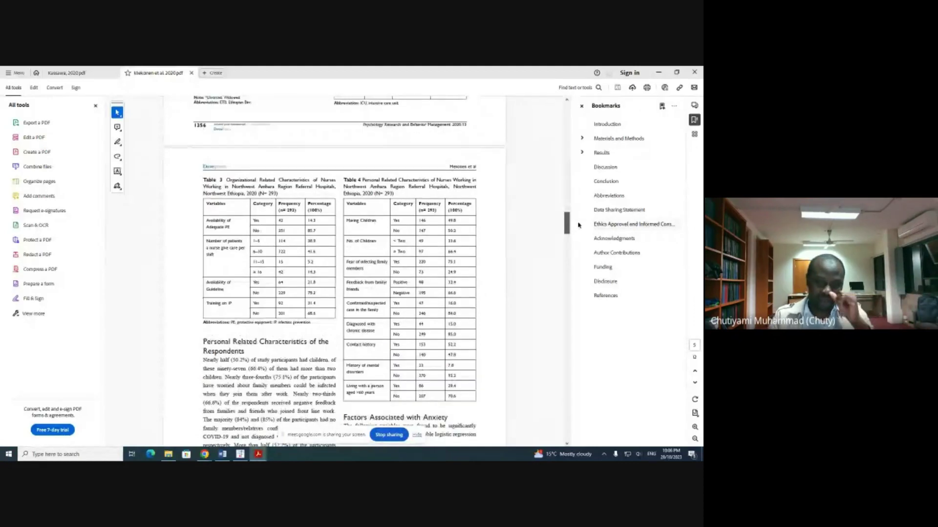
scroll(578, 225, down, 1)
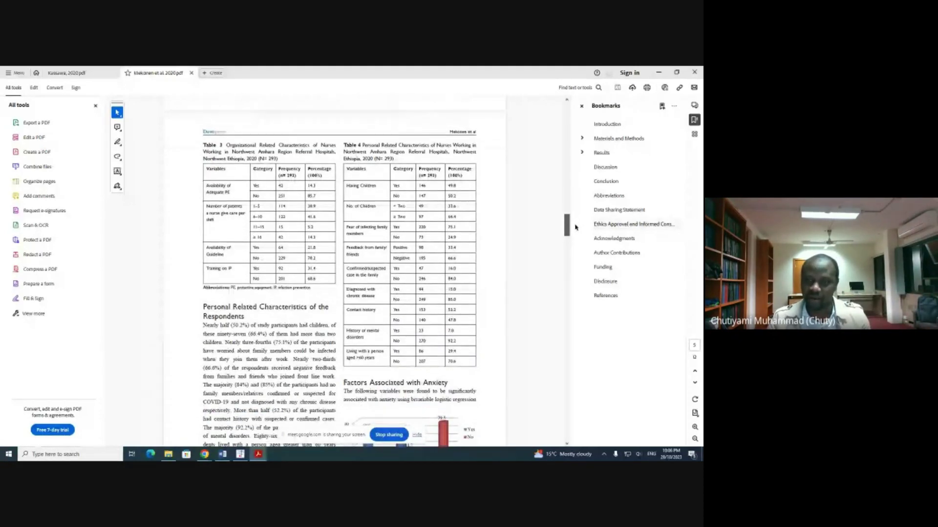
scroll(577, 215, up, 3)
scroll(577, 207, up, 3)
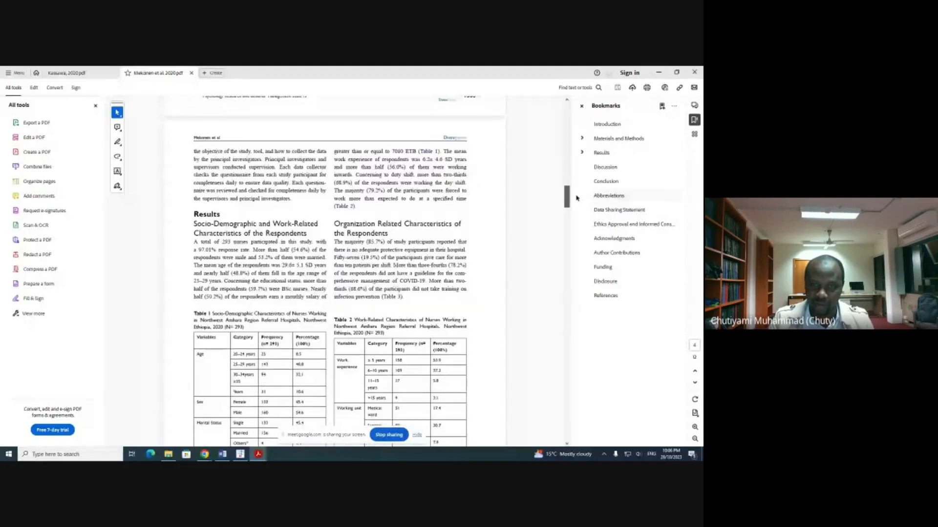
scroll(576, 197, down, 3)
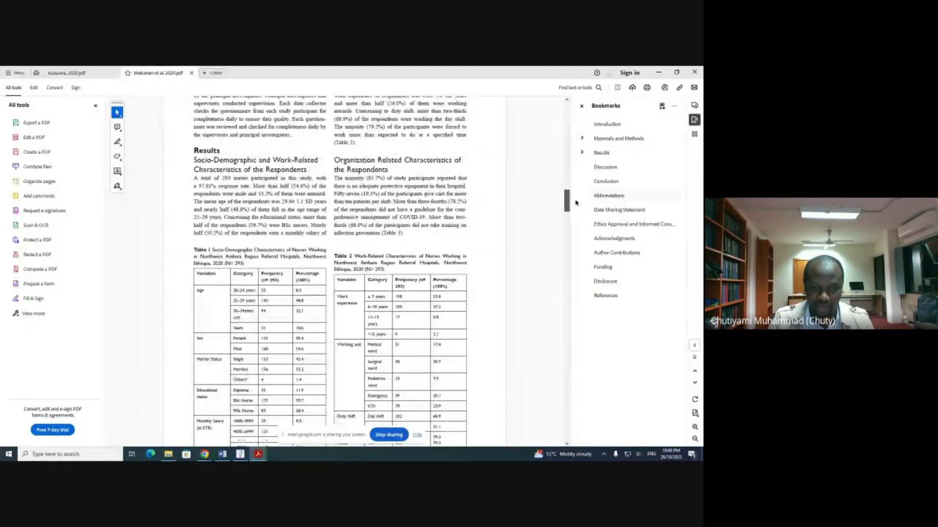
drag(576, 202, 576, 239)
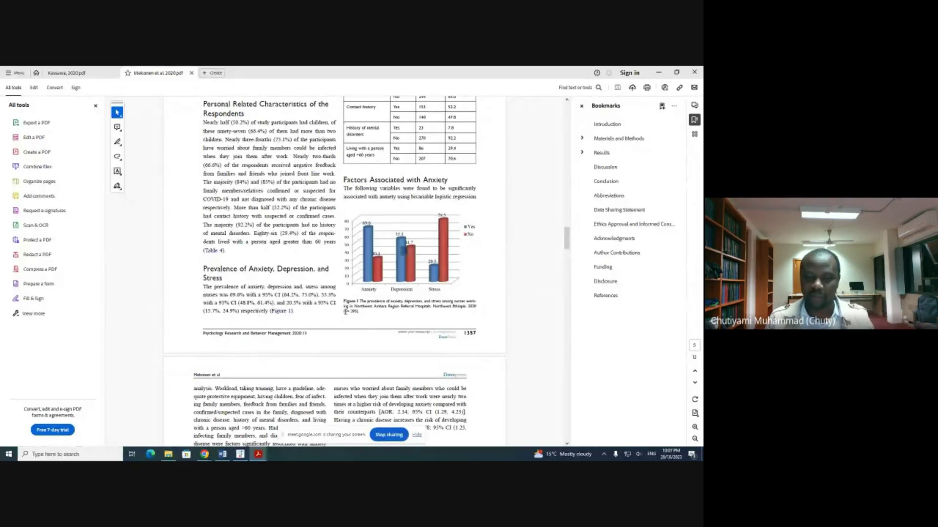
Review the participant total and response rate in the socio-demographic part of the Results section.
scroll(344, 313, up, 1)
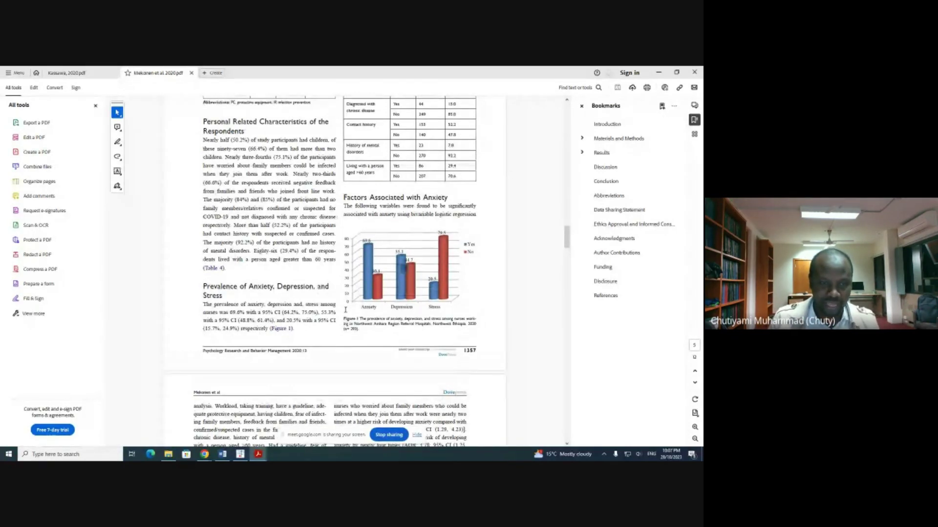
scroll(345, 305, up, 10)
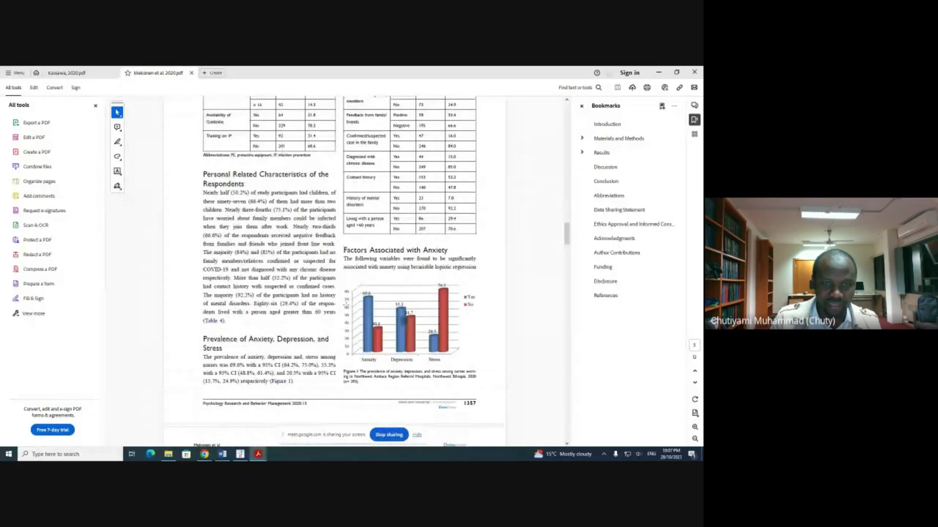
scroll(346, 305, up, 12)
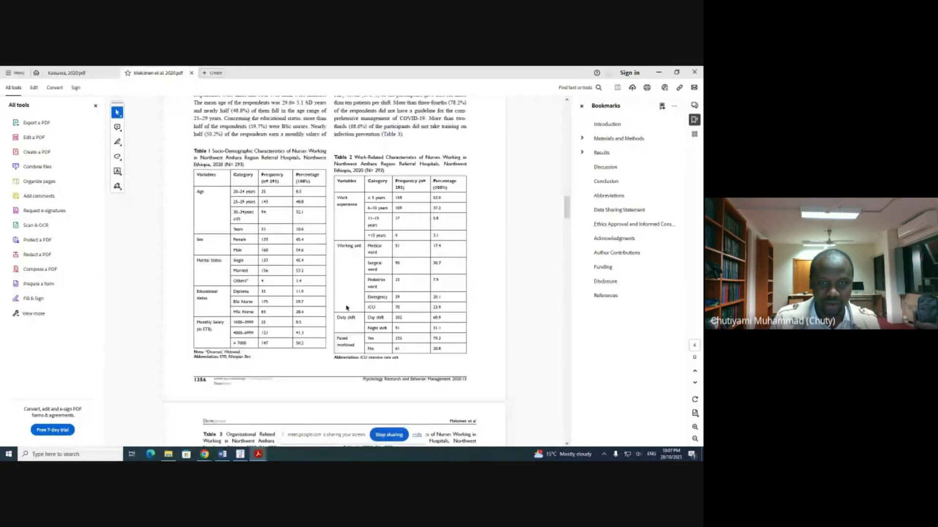
scroll(345, 306, up, 2)
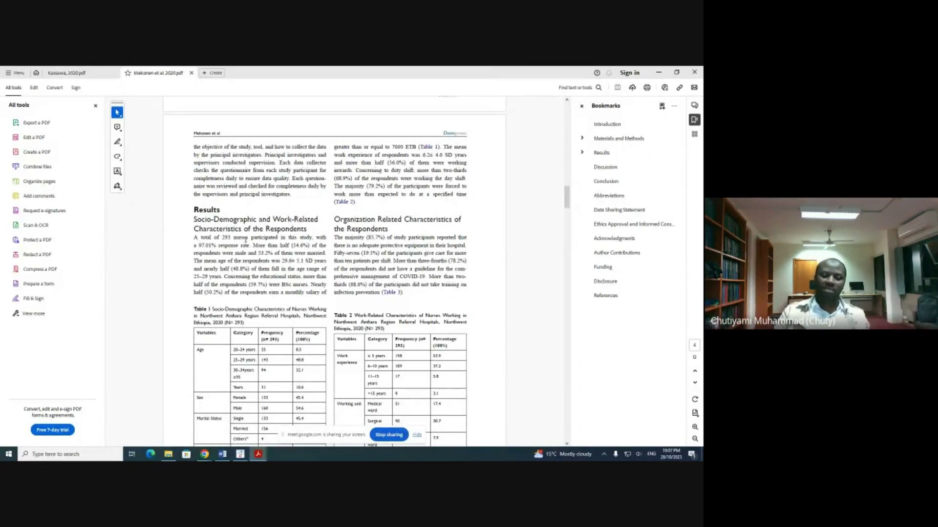
scroll(312, 255, up, 3)
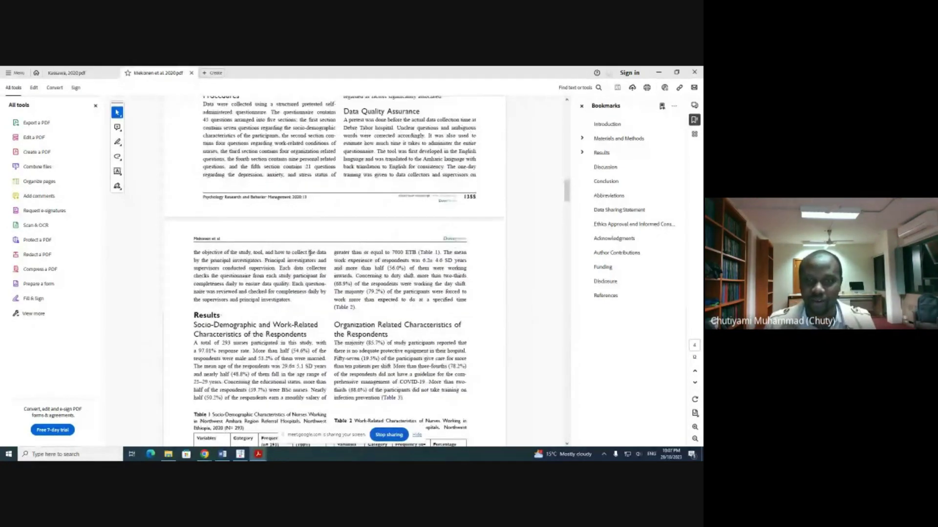
scroll(312, 255, down, 1)
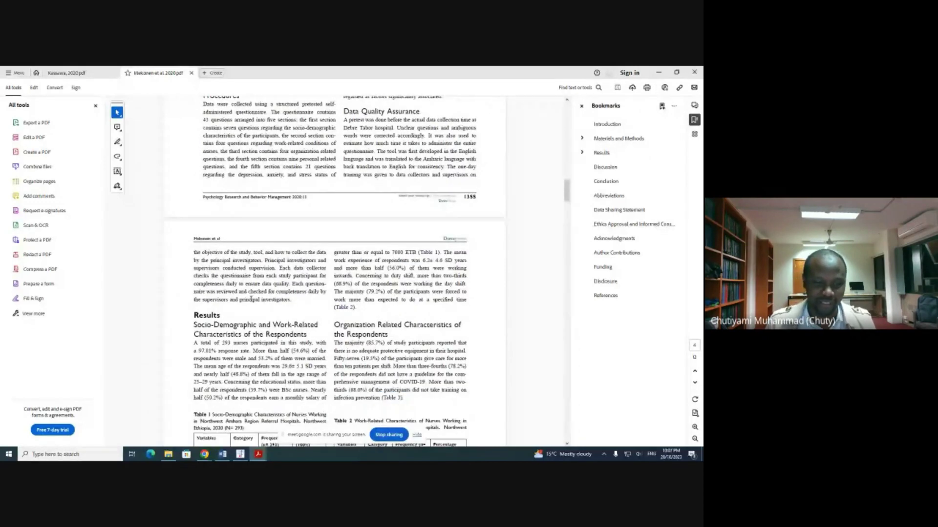
scroll(228, 348, down, 1)
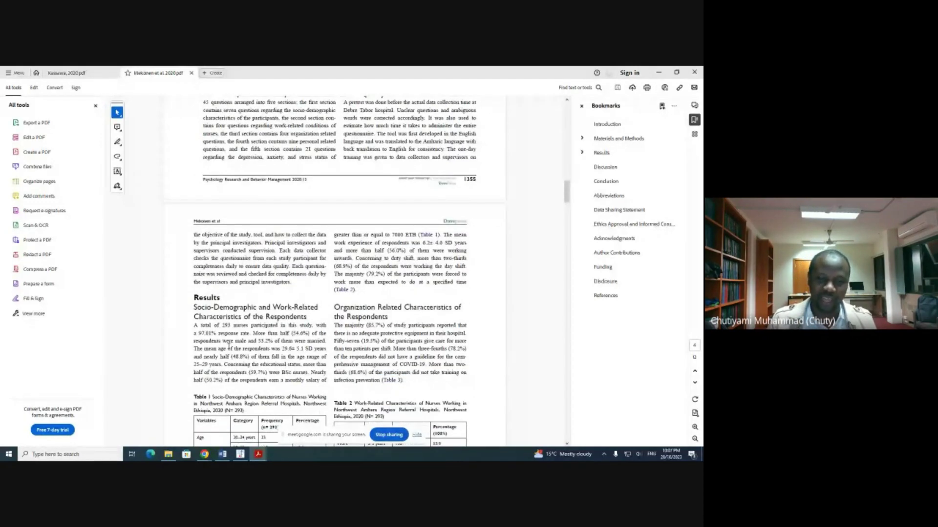
Return to Figure 1 in the paper on nurses and switch to the Comprehensive Meta-Analysis data sheet.
scroll(229, 347, down, 15)
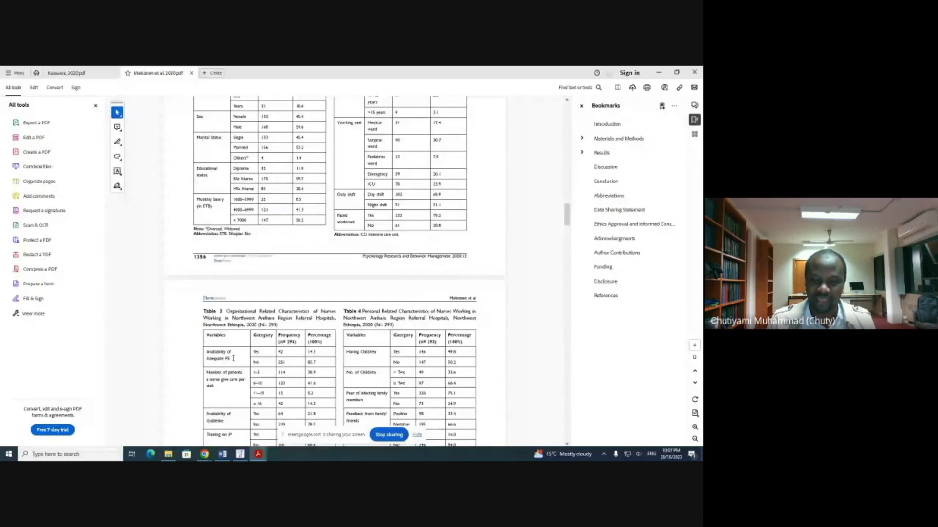
scroll(240, 357, down, 5)
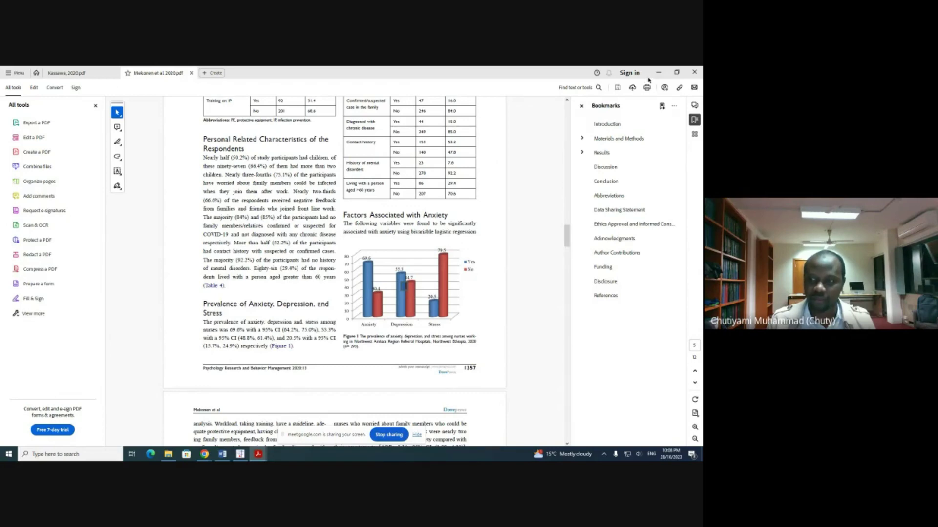
click(658, 72)
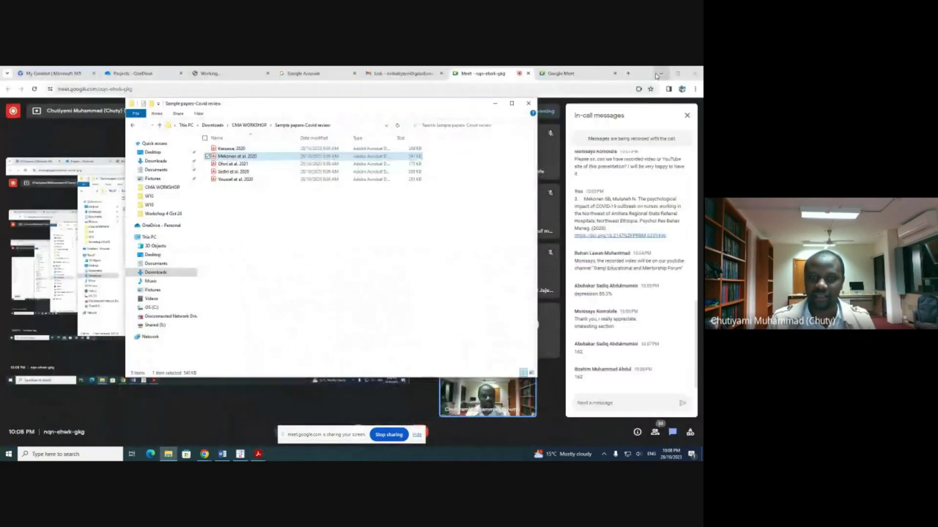
click(495, 103)
click(662, 76)
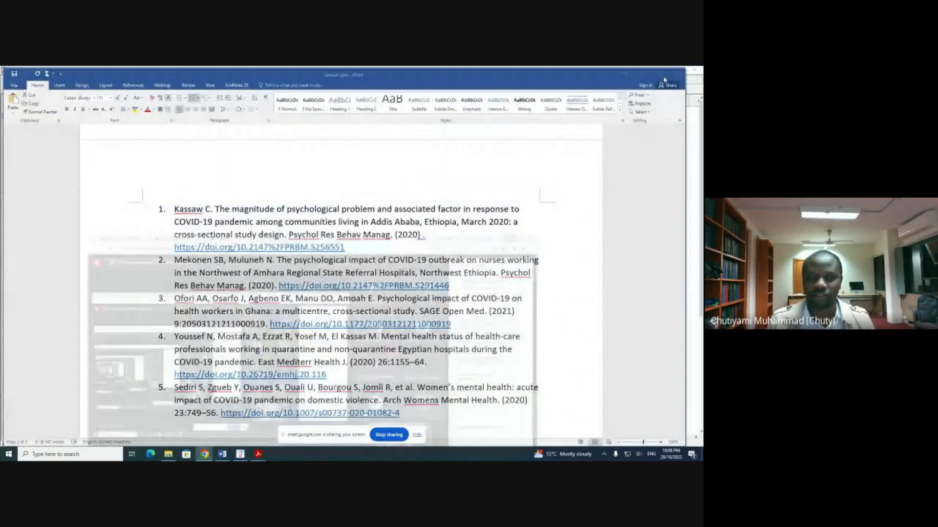
click(643, 78)
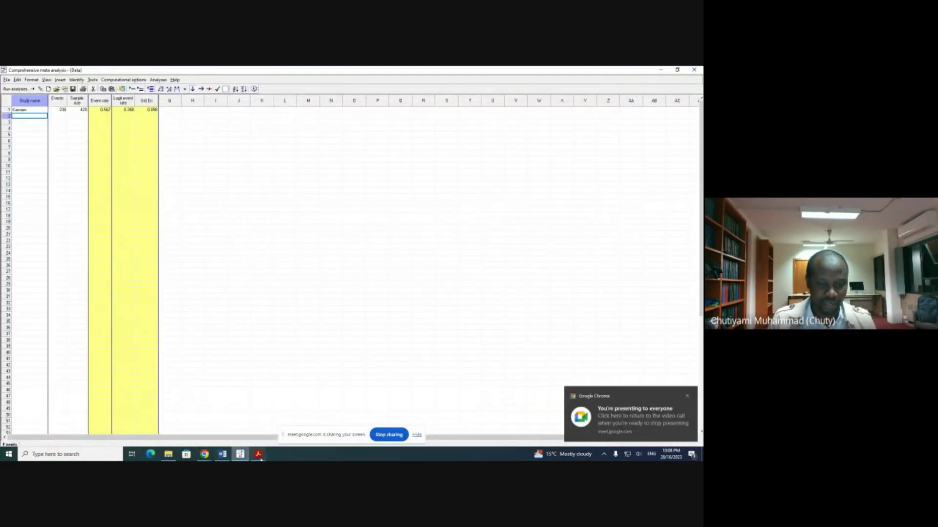
mouse_move(257, 456)
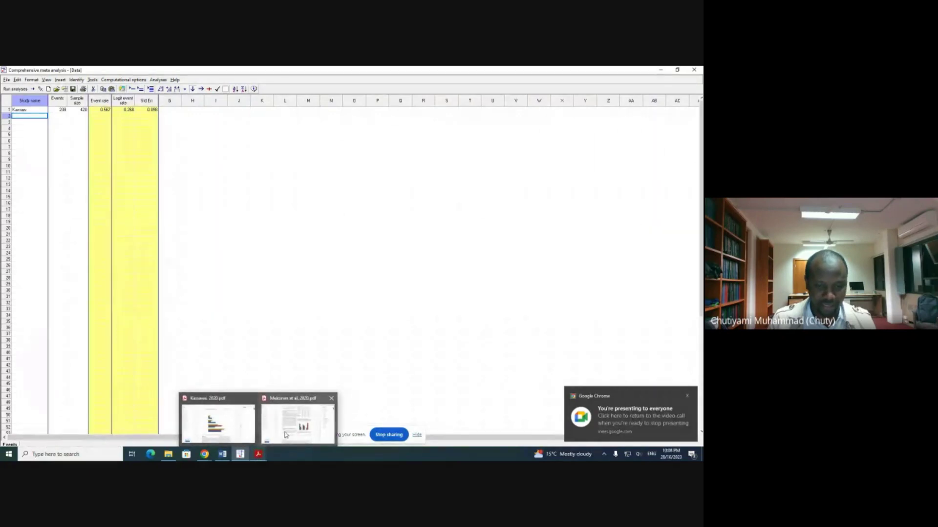
mouse_move(286, 435)
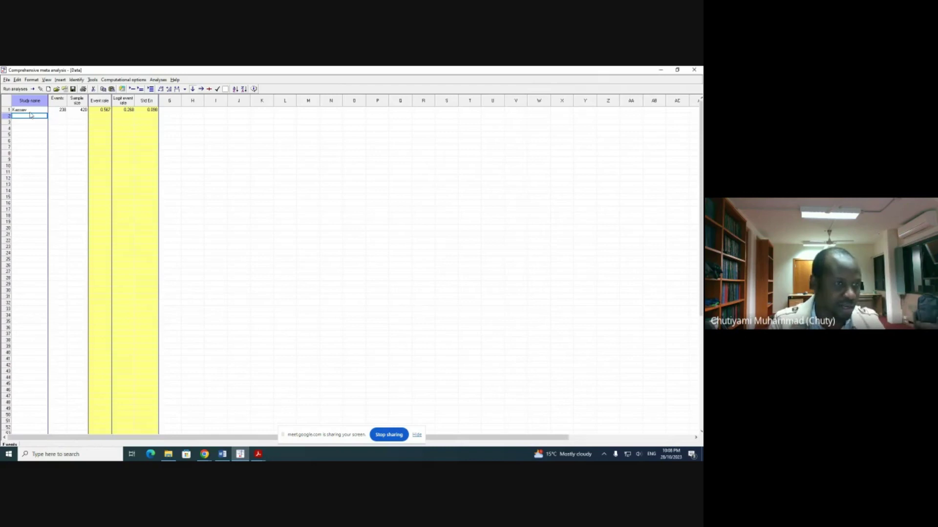
Enter the second study under its first author's surname, with 162 events and a sample size of 293.
text(Md)
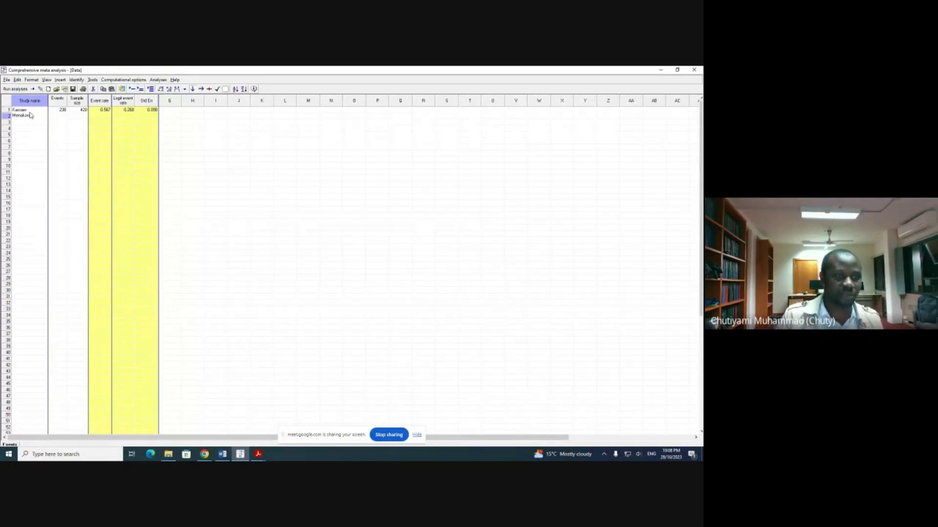
click(63, 116)
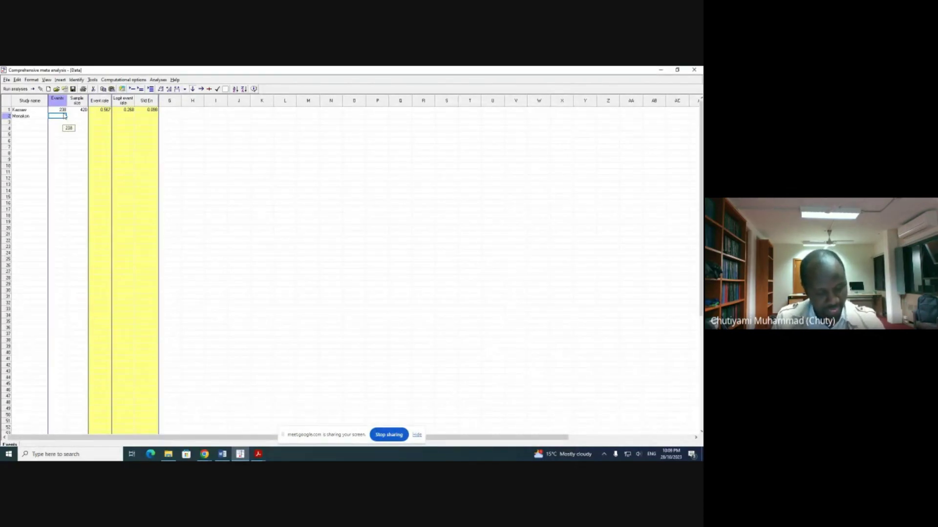
text(162)
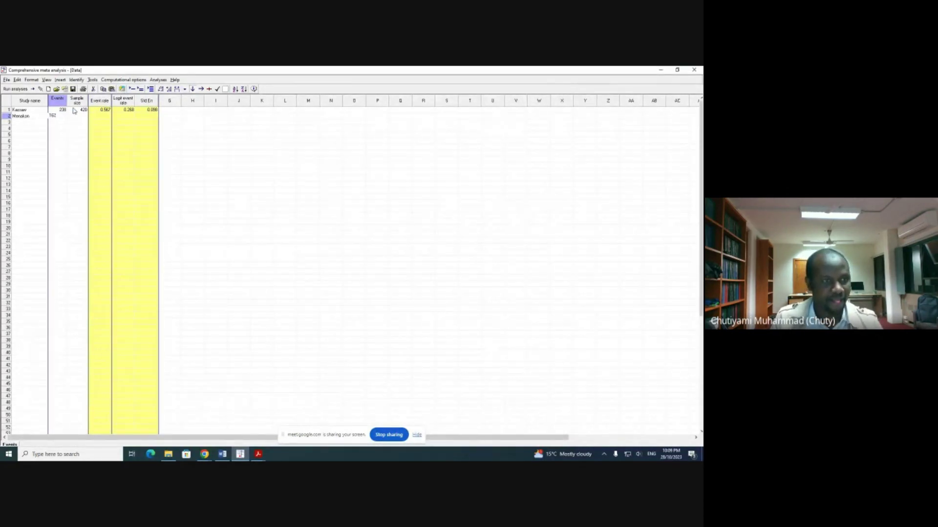
click(76, 117)
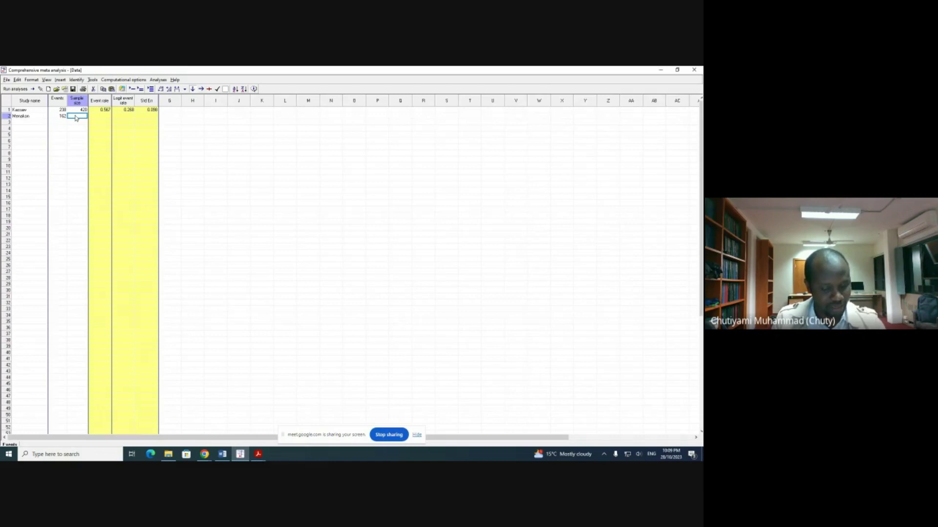
text(283)
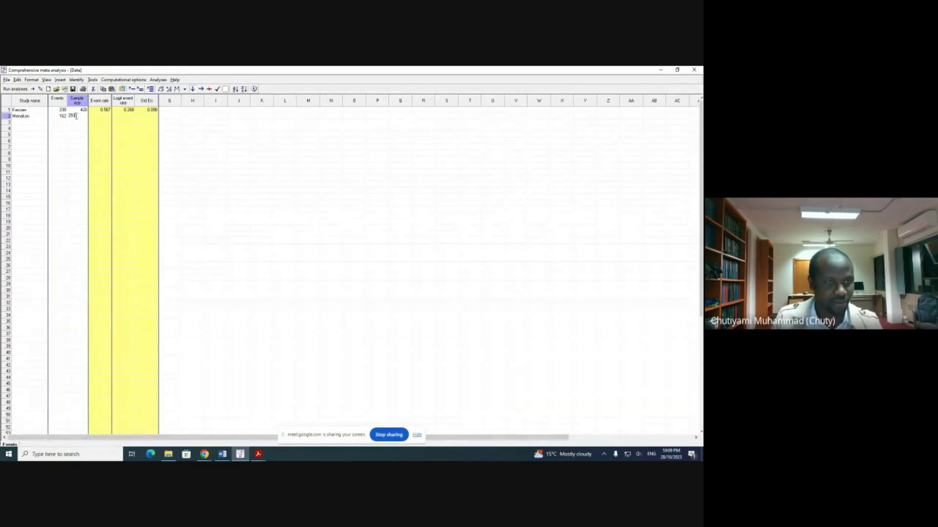
click(33, 125)
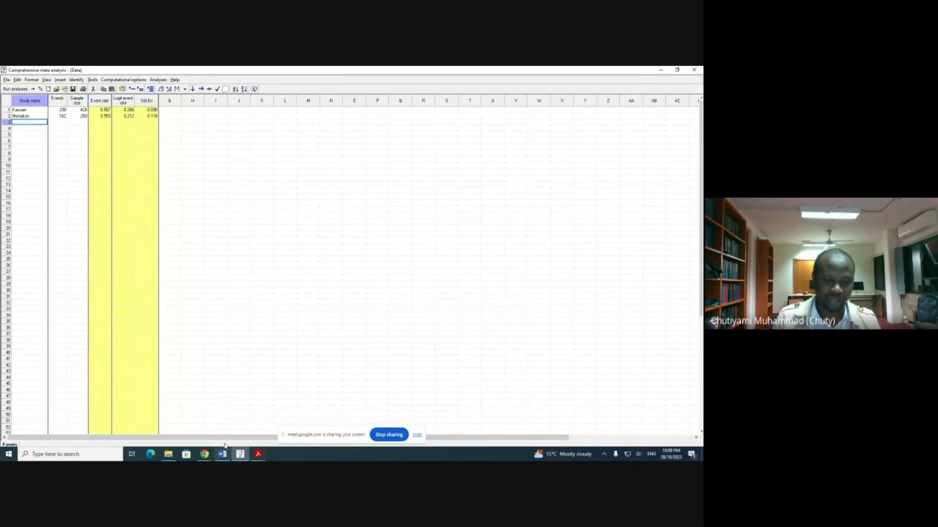
Open the third paper, the 2021 study on health workers in Ghana, from the Sample papers-Covid review folder.
mouse_move(168, 455)
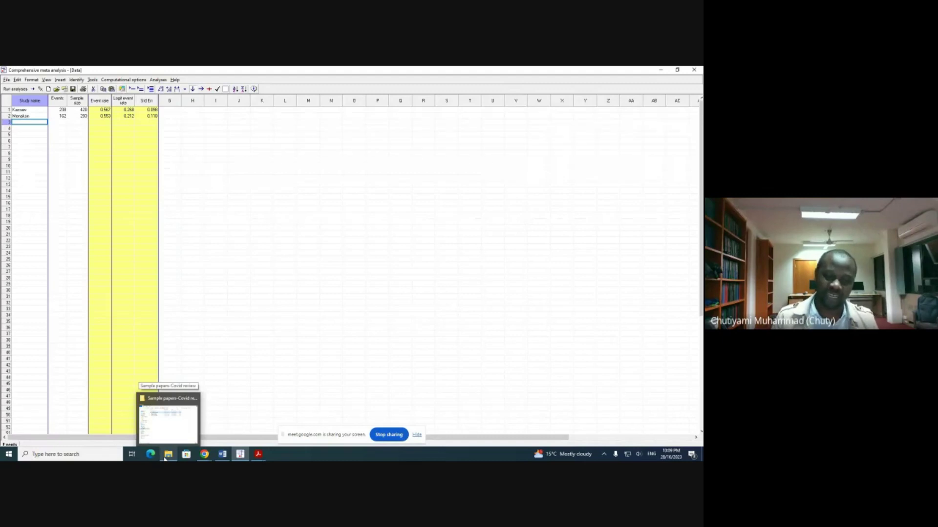
click(170, 429)
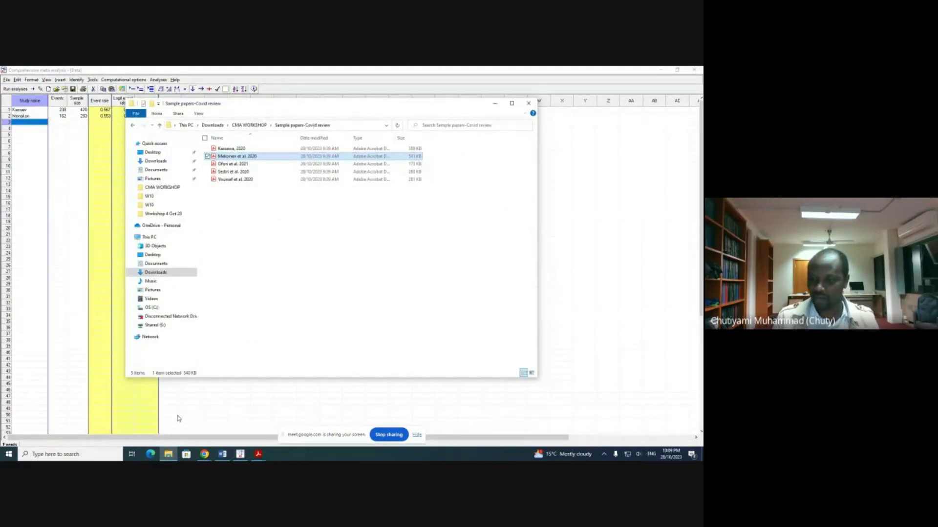
click(231, 165)
double_click(231, 166)
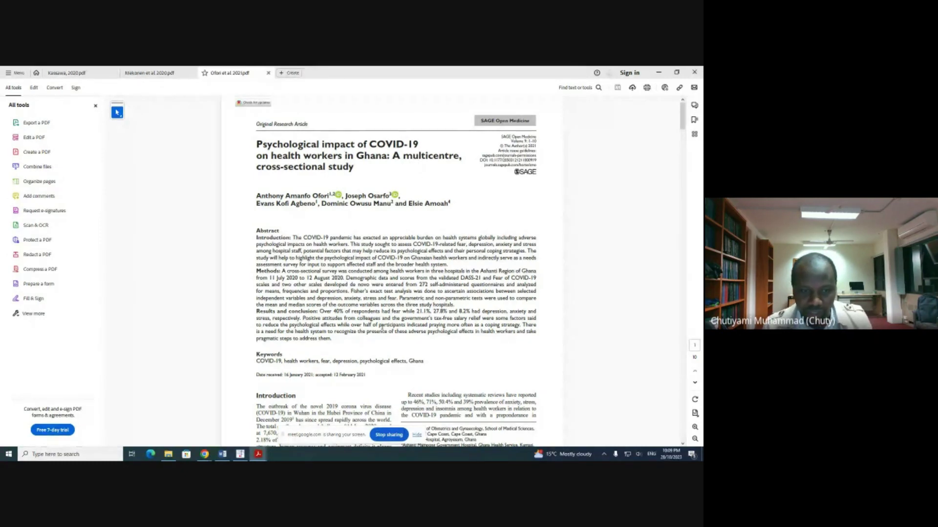
Look through the abstract, the sample size and methods sections, and Table 1 on the participants' background characteristics.
scroll(383, 331, down, 1)
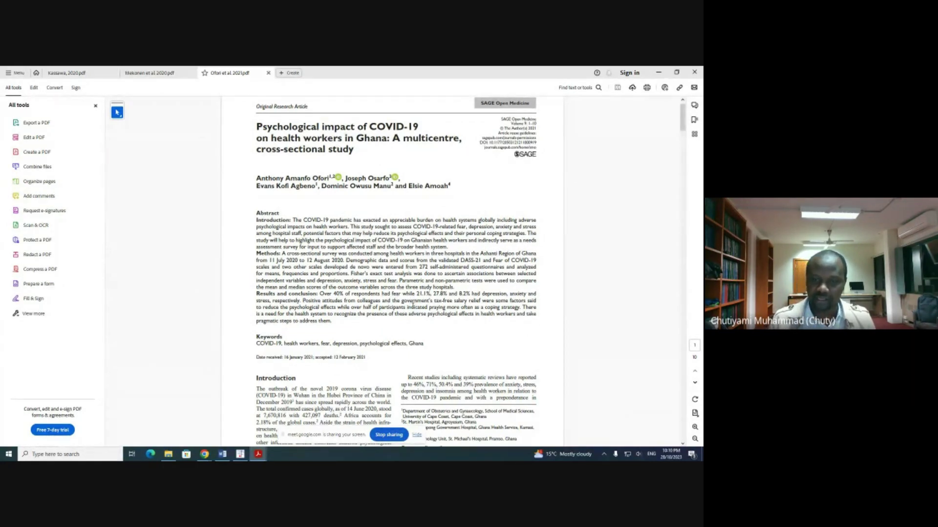
scroll(426, 292, down, 8)
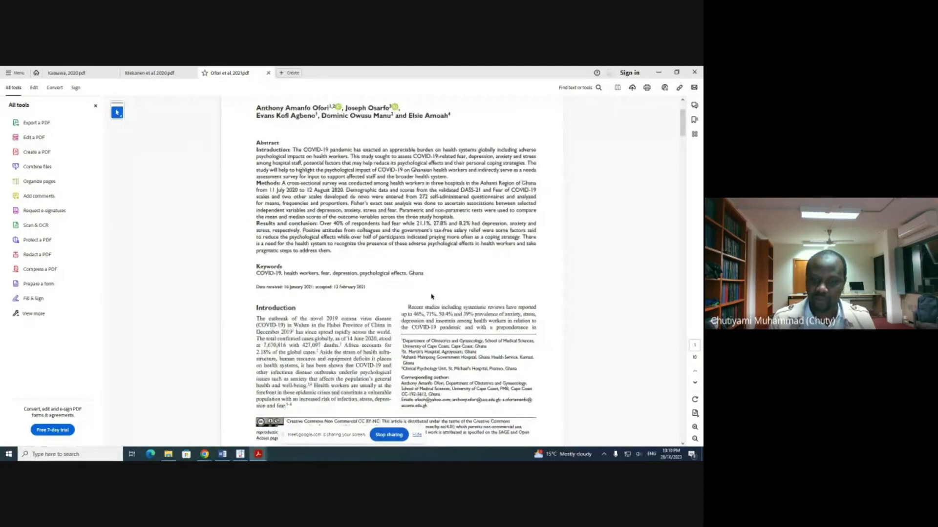
scroll(429, 296, down, 14)
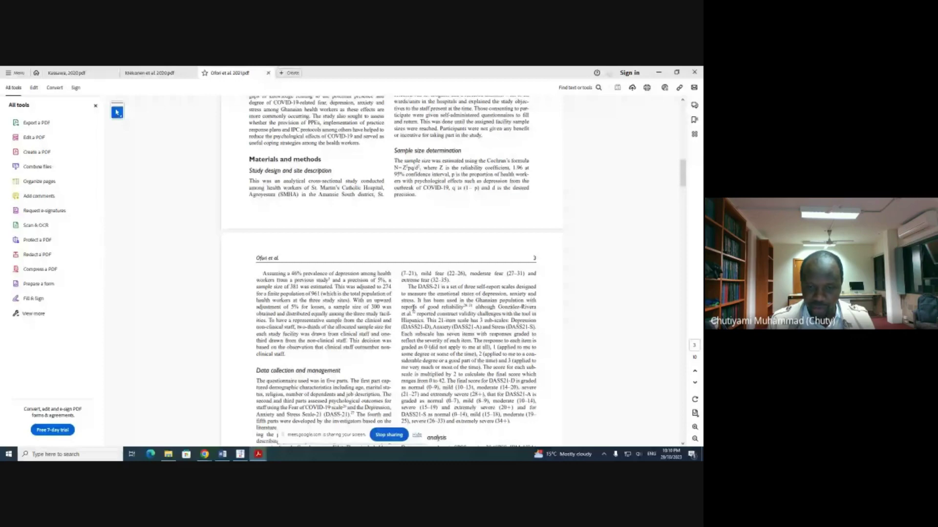
scroll(412, 309, down, 3)
scroll(411, 309, down, 5)
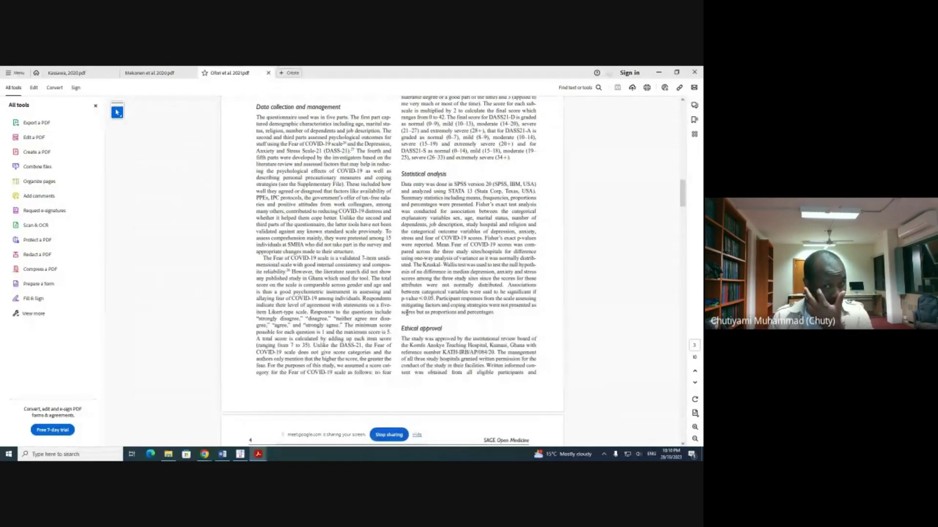
scroll(405, 315, down, 1)
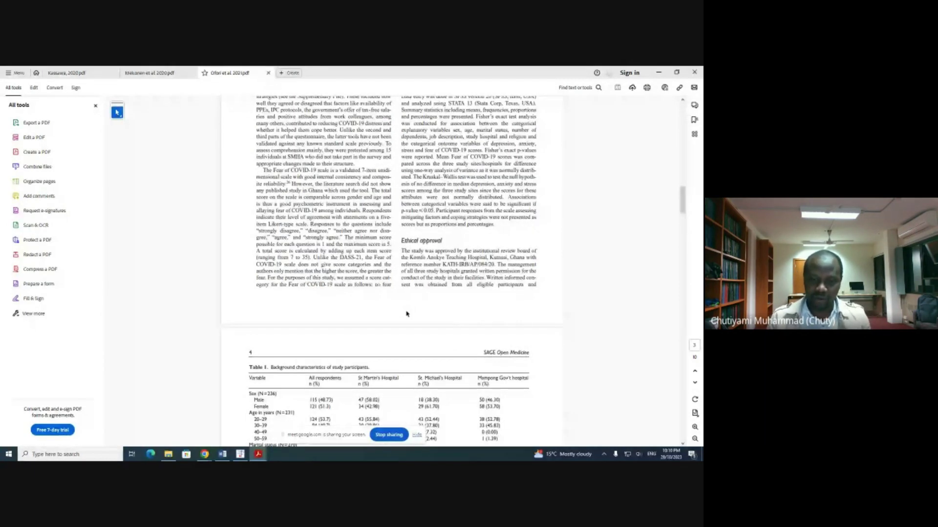
scroll(407, 314, down, 2)
scroll(408, 315, down, 2)
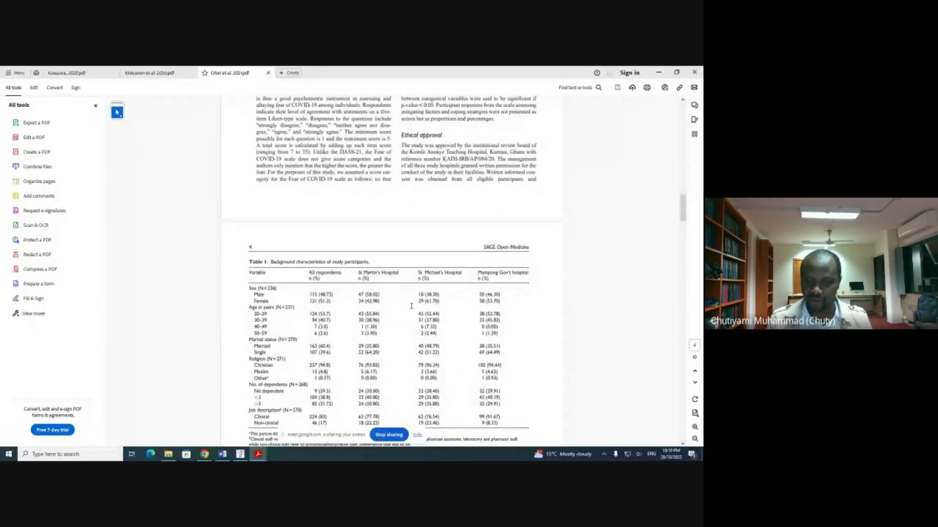
scroll(411, 311, down, 2)
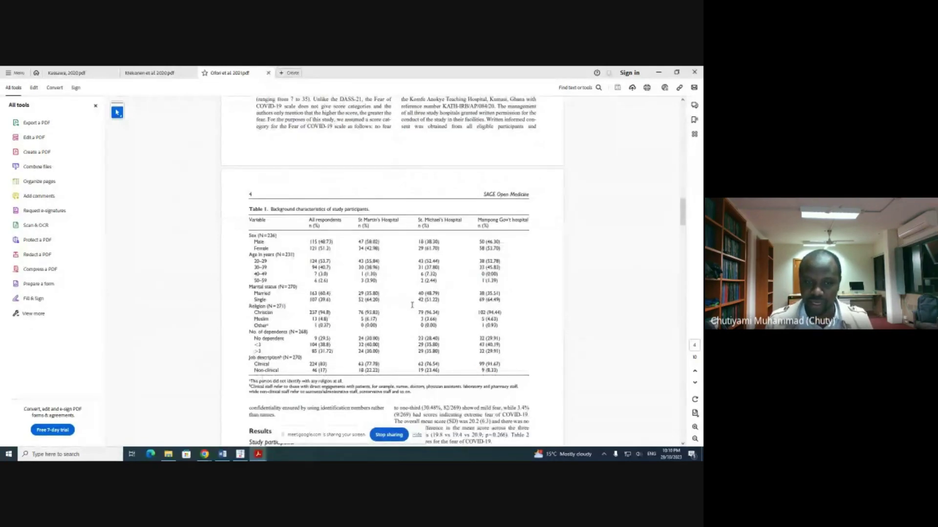
Review the Results text and Tables 2 and 3 for the depression score categories and number of respondents.
scroll(411, 305, down, 1)
scroll(412, 304, down, 15)
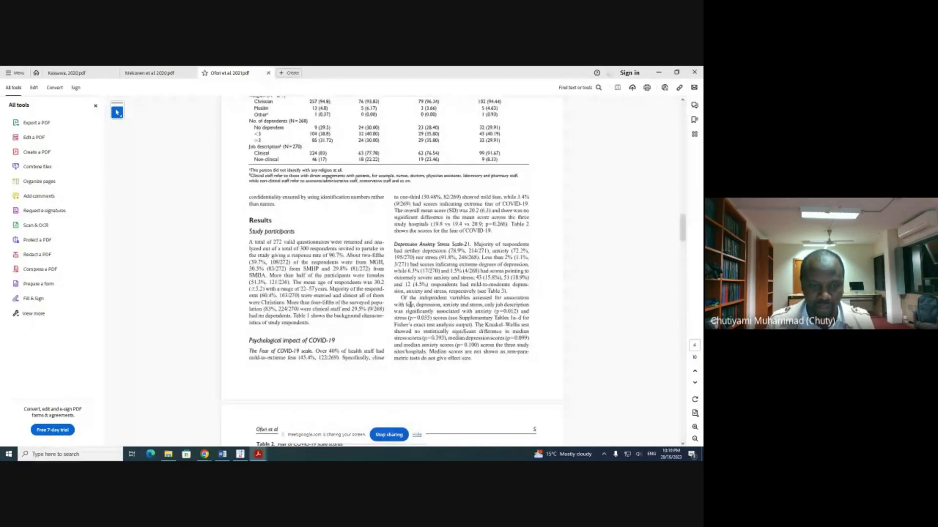
scroll(410, 305, down, 1)
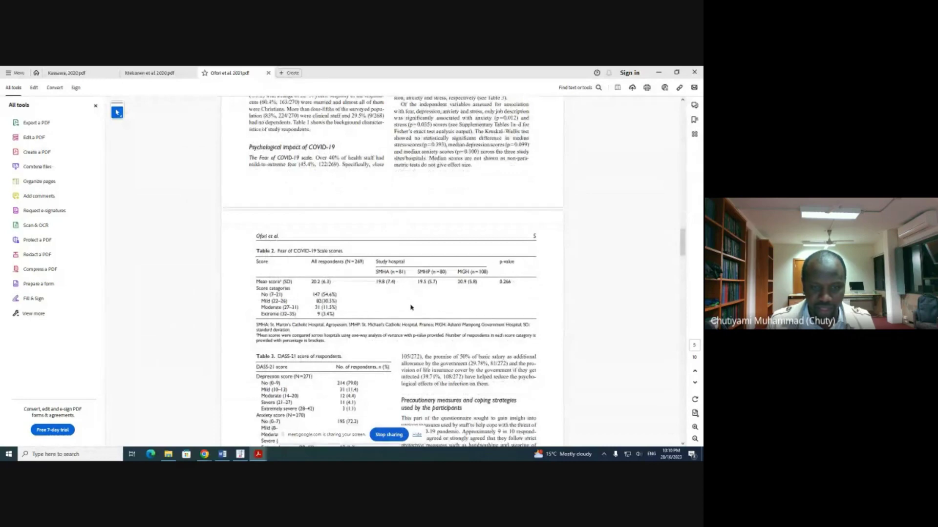
scroll(410, 308, down, 8)
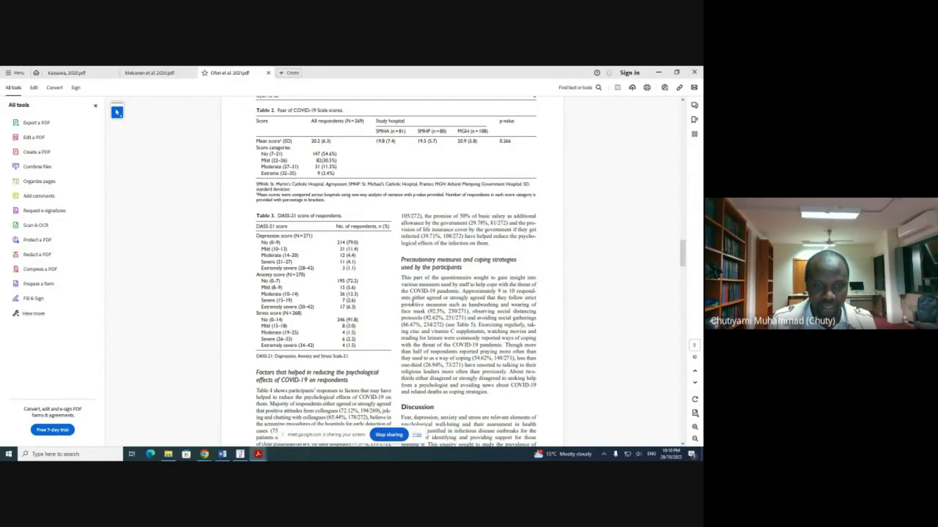
scroll(413, 303, down, 1)
scroll(412, 303, down, 1)
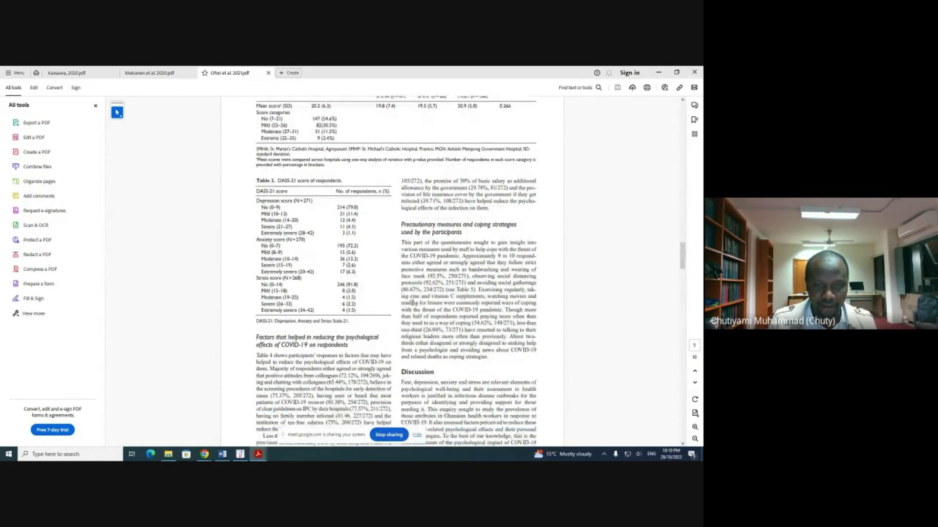
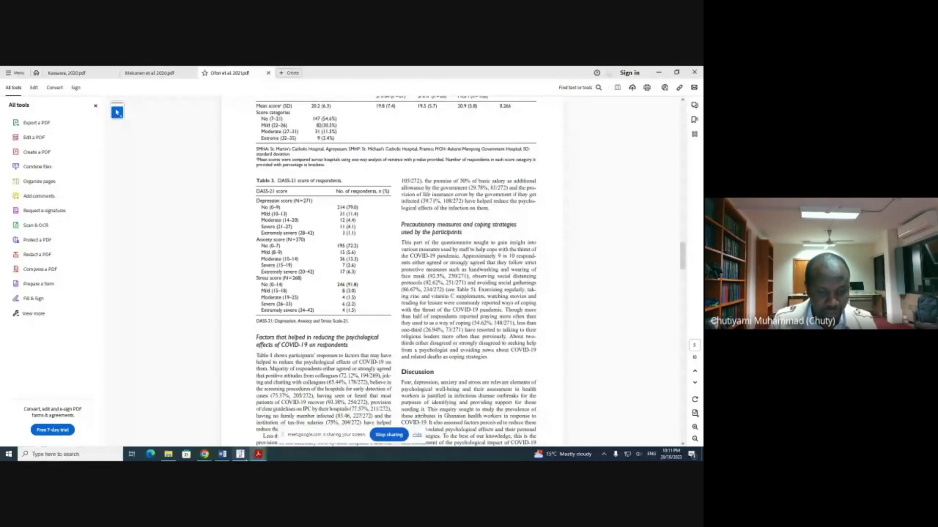
In Comprehensive Meta-Analysis, enter the third study under its first author's surname, with 57 events and a sample size of 271.
mouse_move(243, 459)
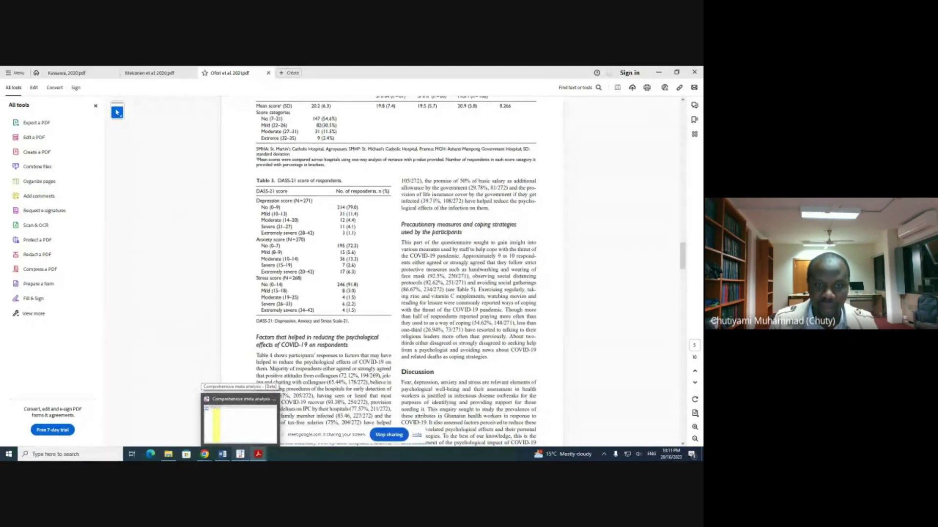
click(242, 457)
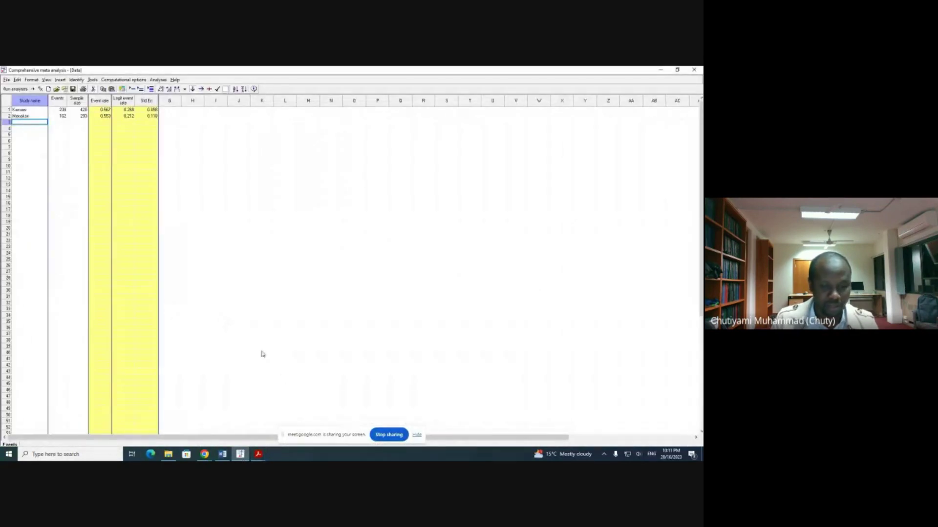
text(Olse)
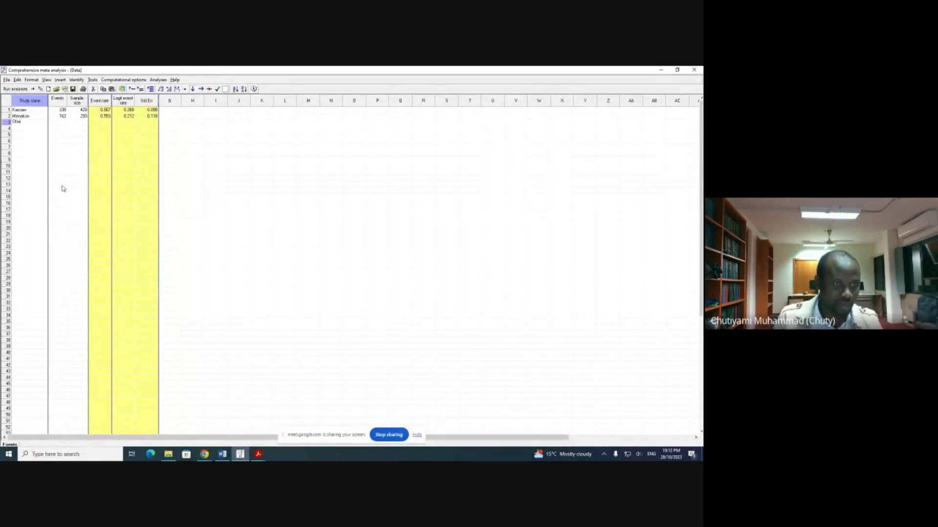
click(63, 122)
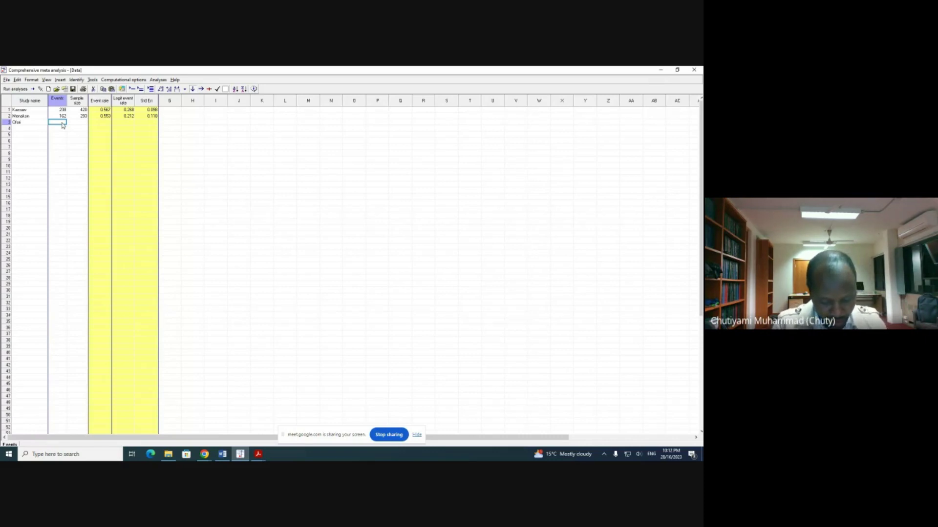
text(57)
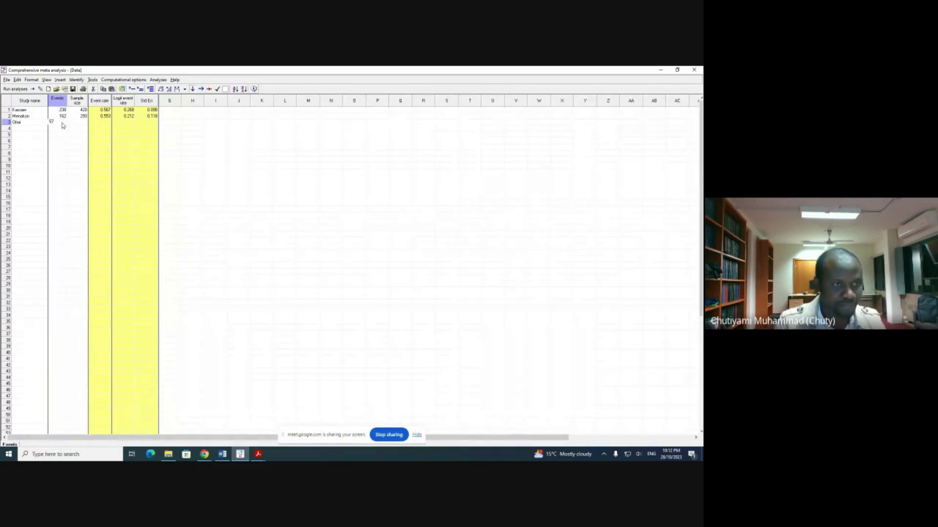
click(77, 123)
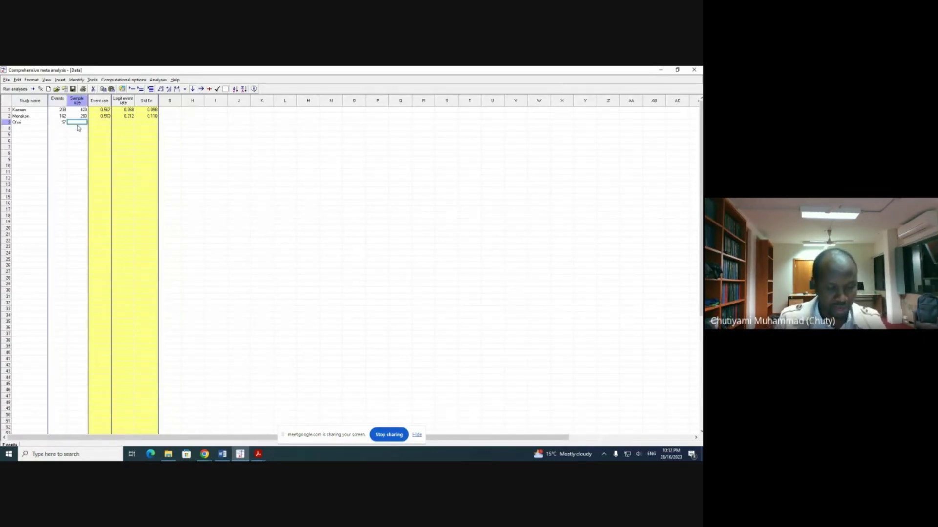
text(271)
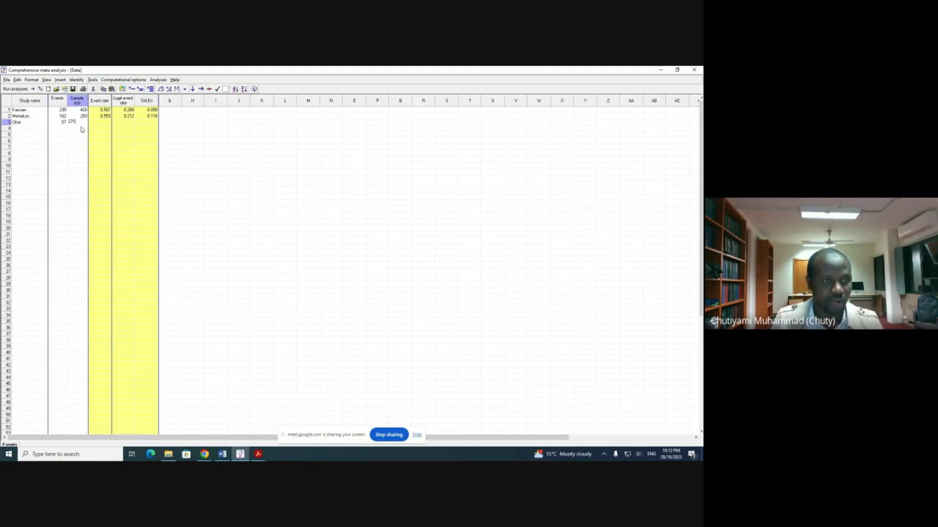
Open the 2020 paper on Tunisian women's mental health and domestic violence from the Sample papers-Covid review folder.
click(30, 129)
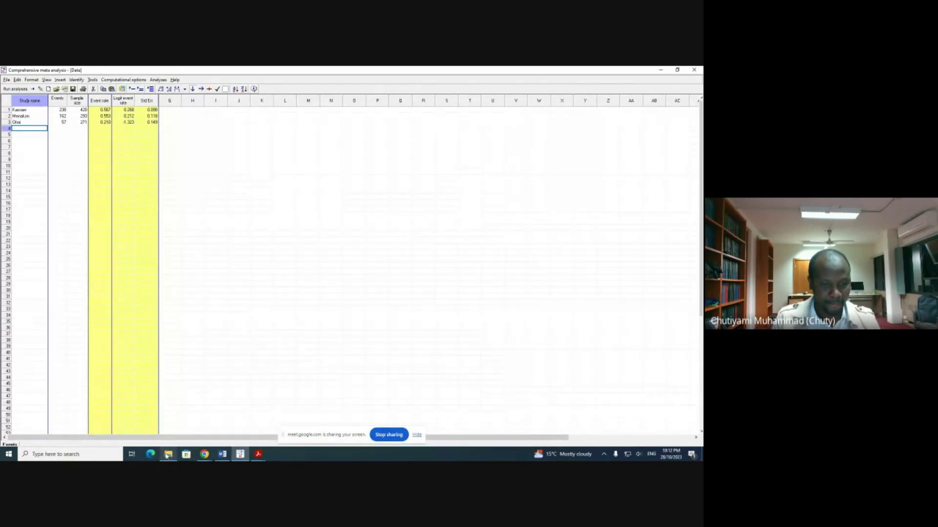
mouse_move(167, 455)
click(200, 401)
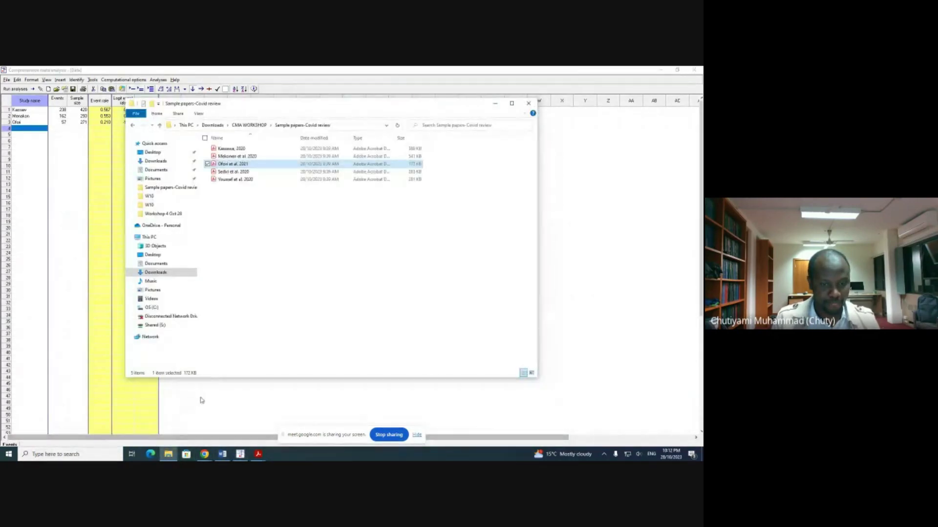
click(227, 175)
double_click(226, 175)
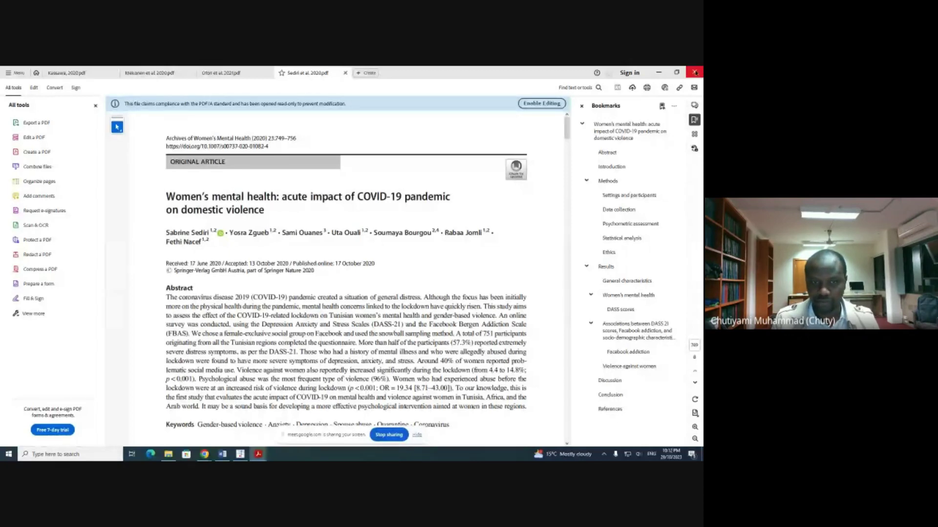
Open the last paper in the folder, the 2020 study on health-care professionals in Egyptian hospitals.
mouse_move(166, 455)
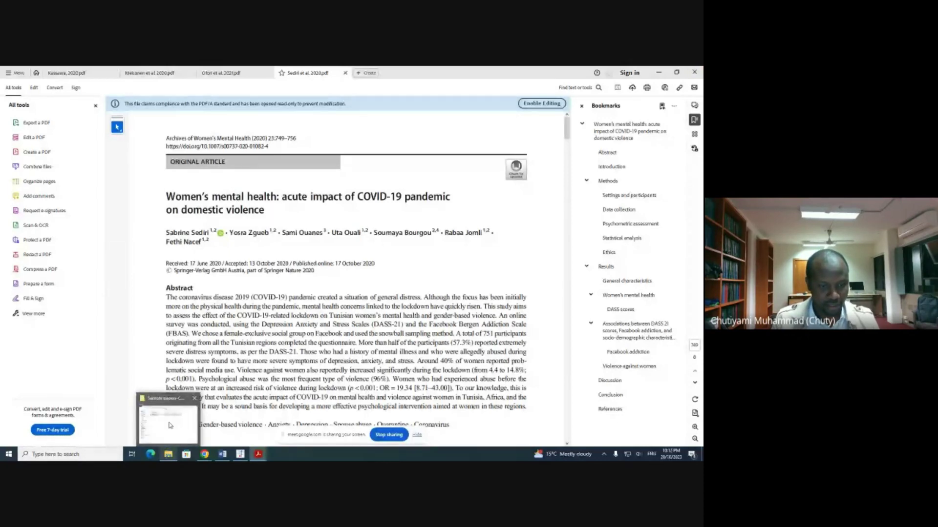
click(170, 423)
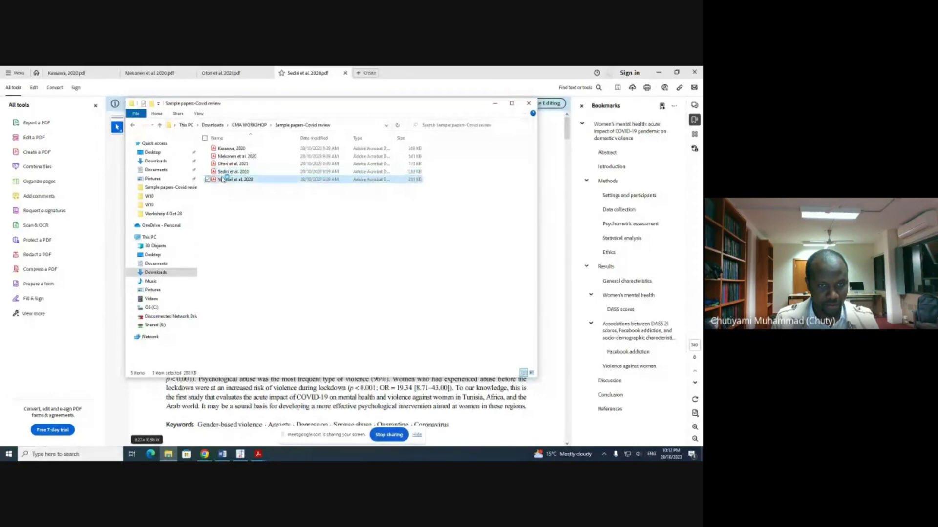
key(alt+Tab)
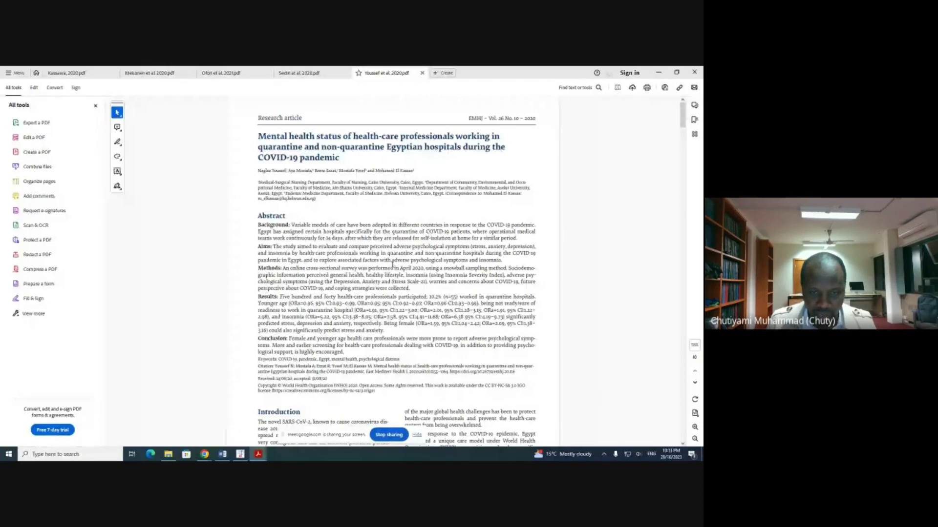
Look through the Egyptian study's abstract, methods, Table 1 demographics and psychological symptoms text up to Table 2 on stress, depression and anxiety prevalence.
scroll(392, 265, down, 2)
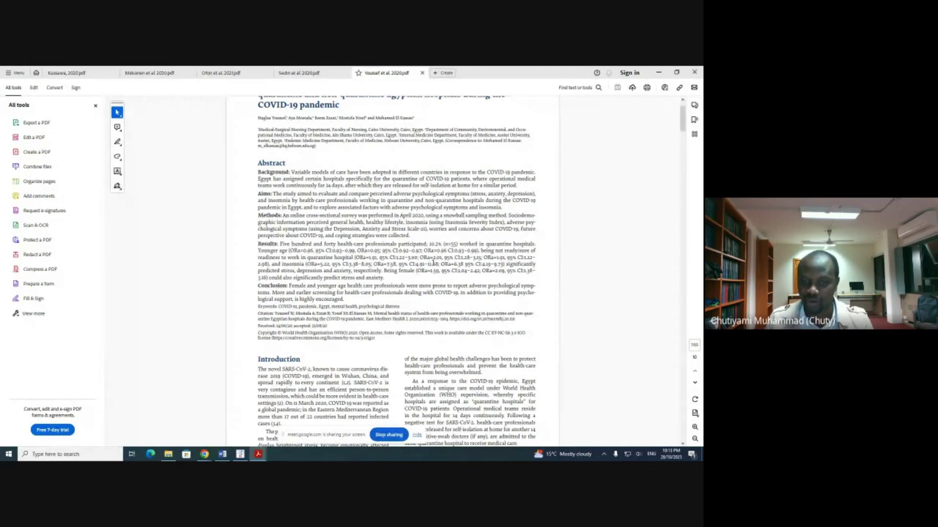
scroll(433, 260, down, 1)
scroll(434, 260, down, 10)
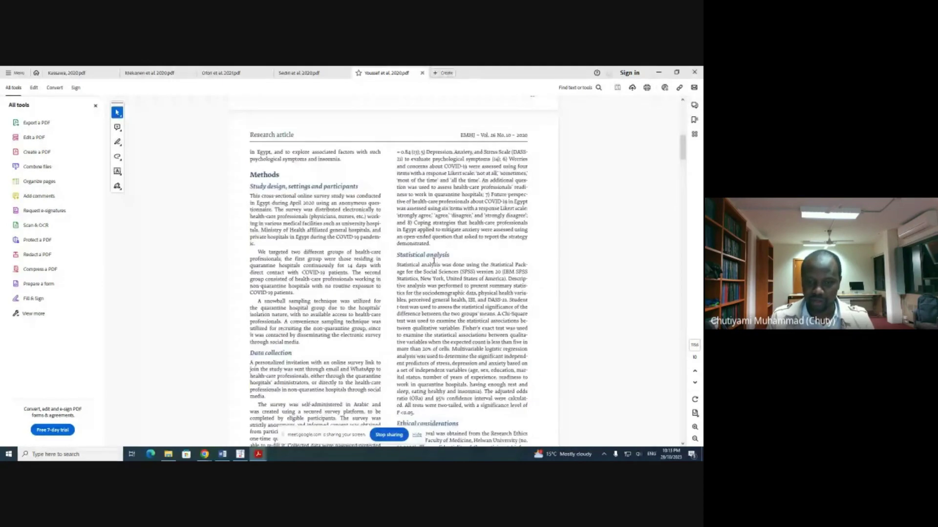
scroll(434, 261, down, 1)
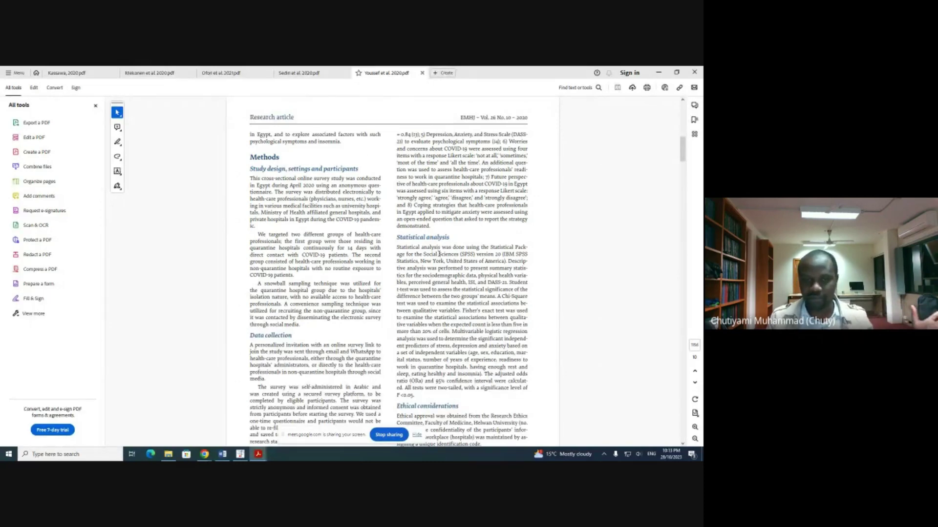
scroll(438, 252, down, 1)
scroll(440, 252, down, 5)
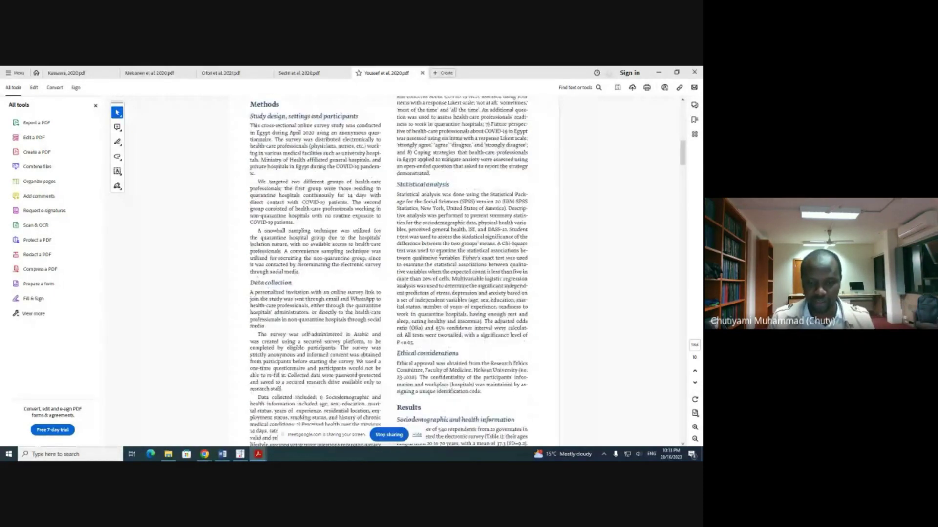
scroll(439, 253, down, 15)
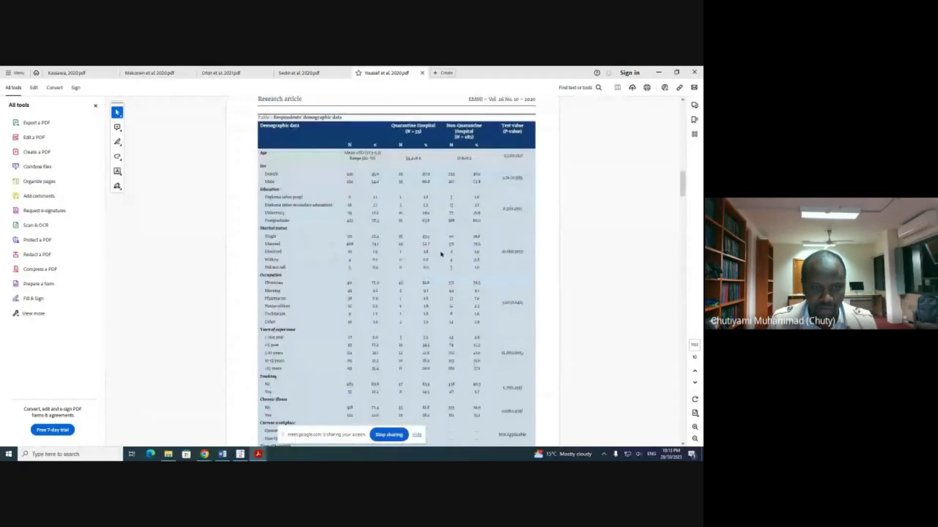
scroll(440, 254, down, 7)
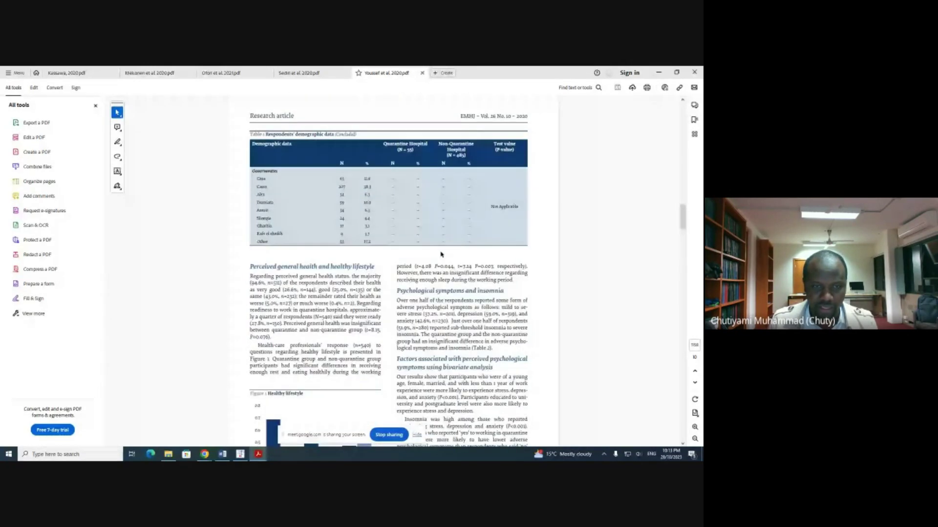
scroll(441, 255, down, 4)
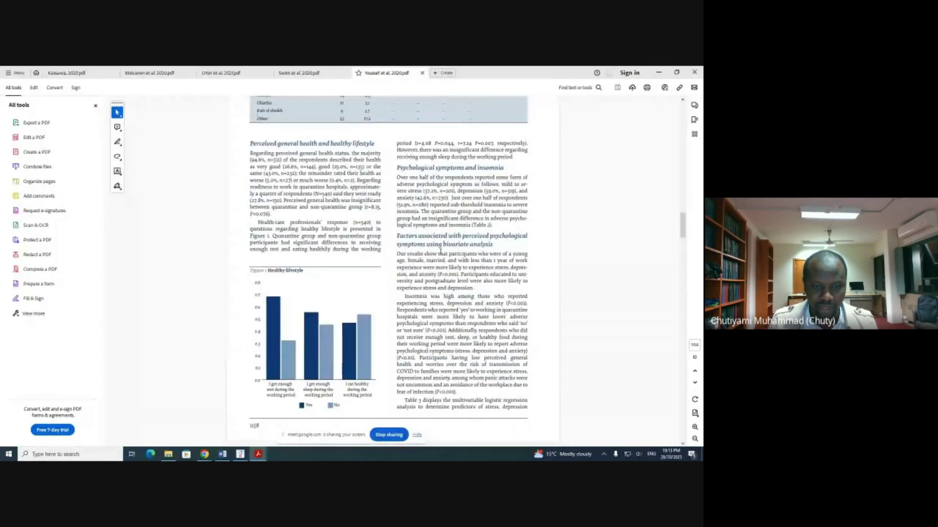
scroll(441, 252, down, 15)
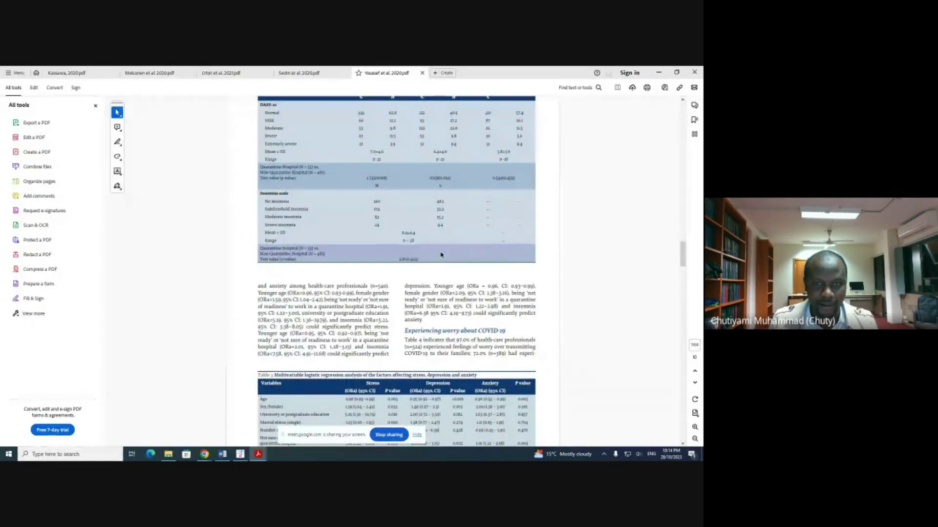
Review the depression columns of Table 2, and check the Results text on sociodemographic information for the total number of respondents.
scroll(441, 254, up, 2)
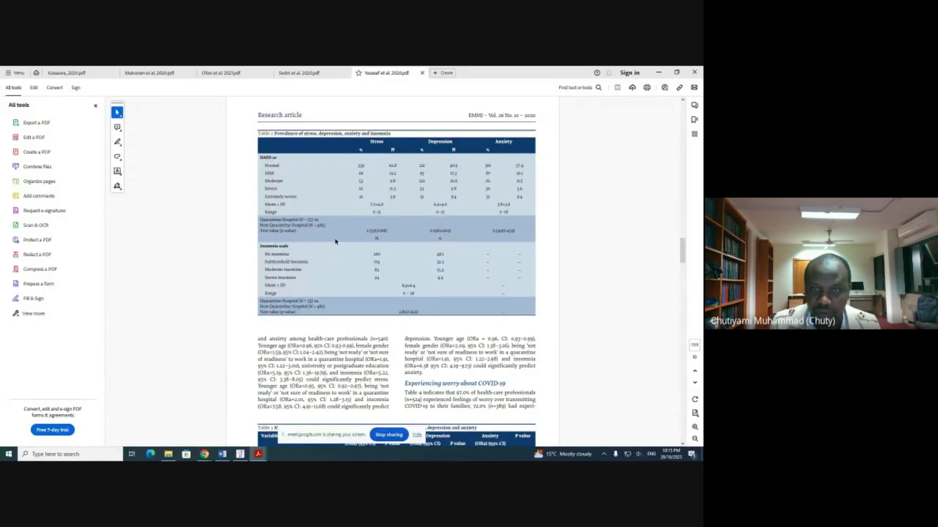
scroll(336, 242, up, 1)
scroll(360, 231, up, 10)
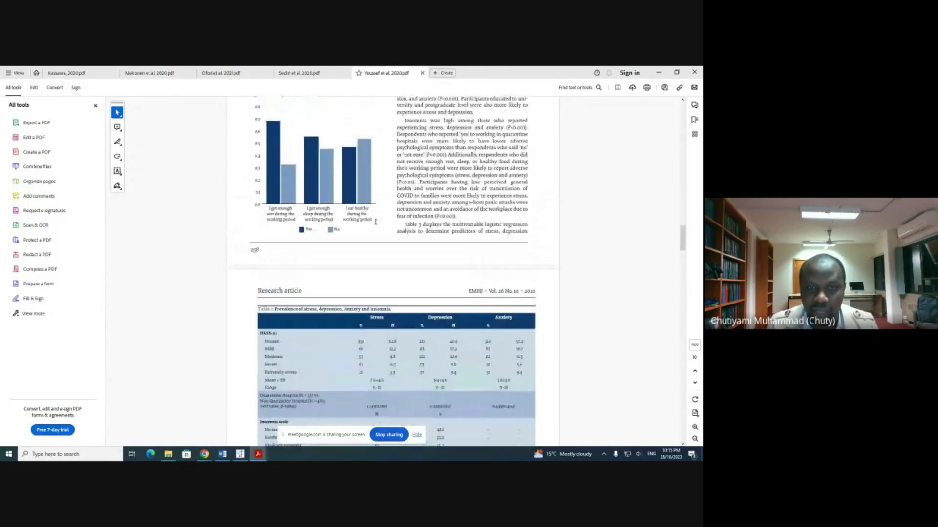
scroll(377, 226, up, 8)
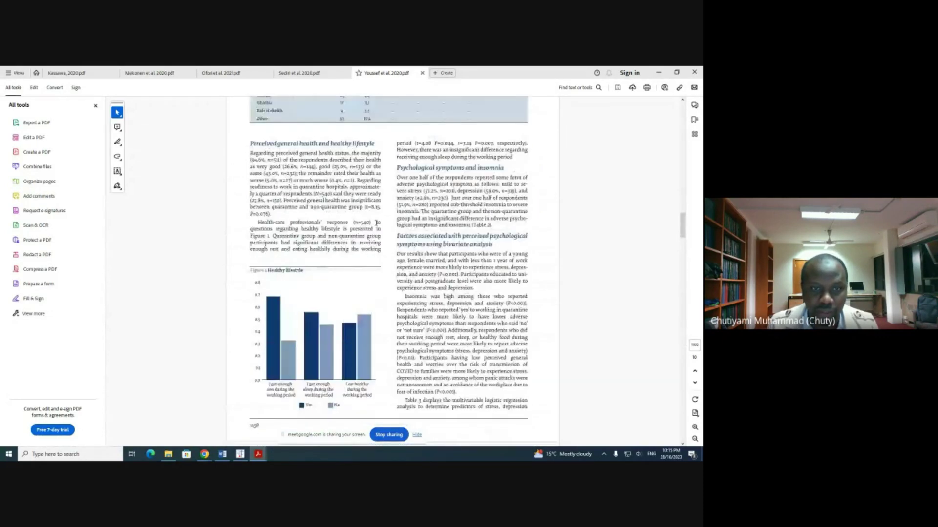
scroll(376, 223, up, 3)
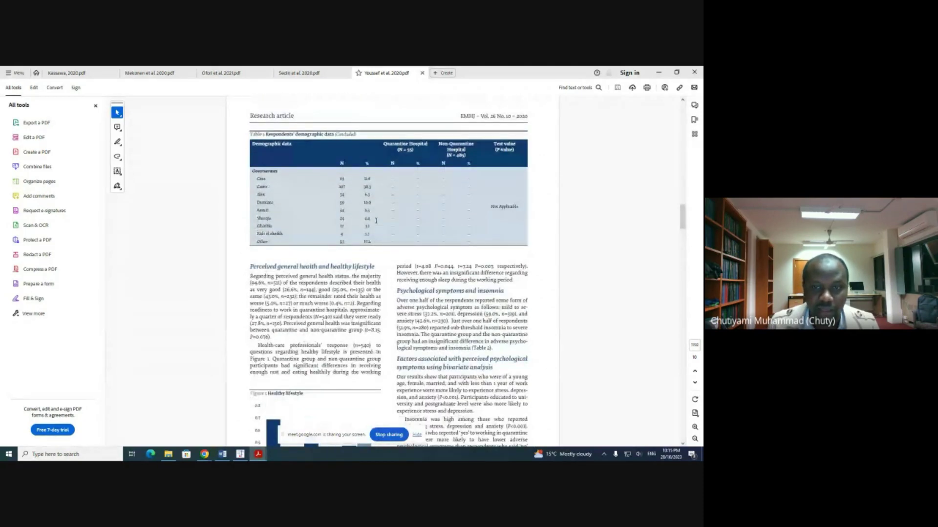
scroll(373, 218, up, 20)
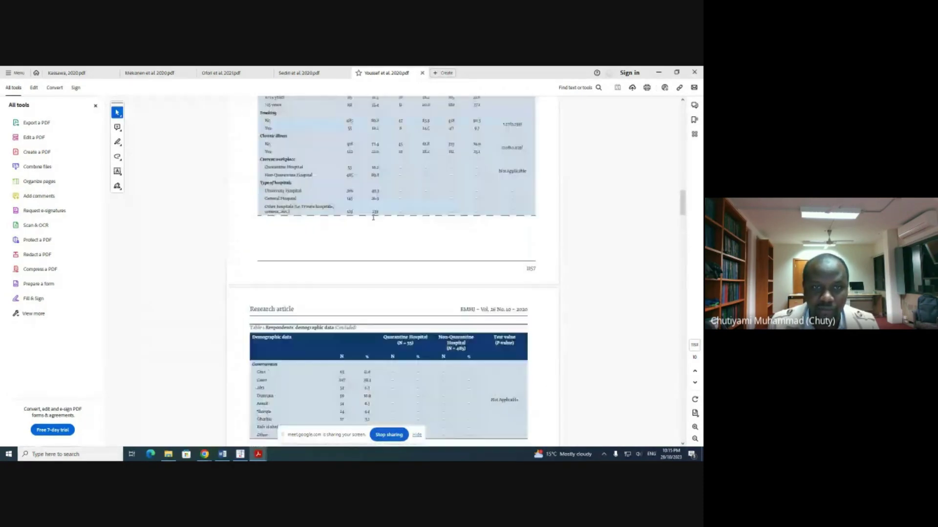
scroll(373, 218, up, 4)
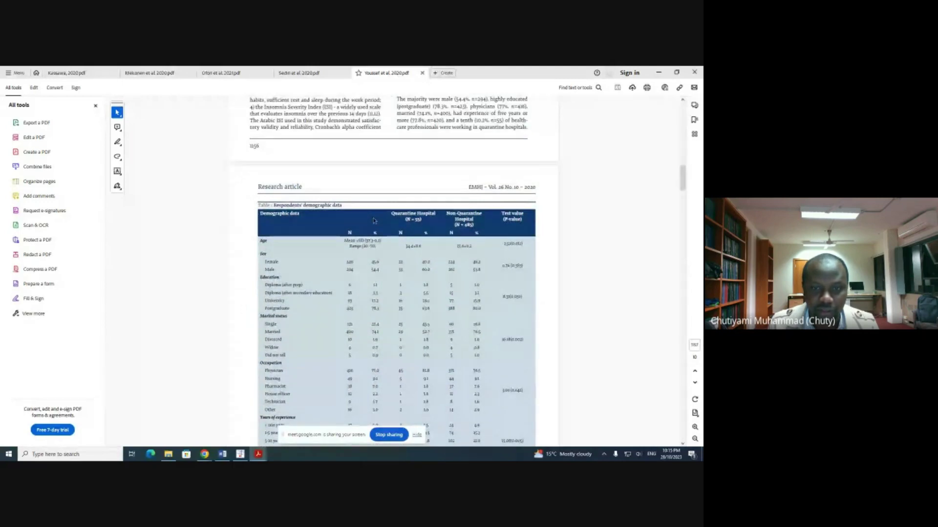
scroll(373, 220, up, 1)
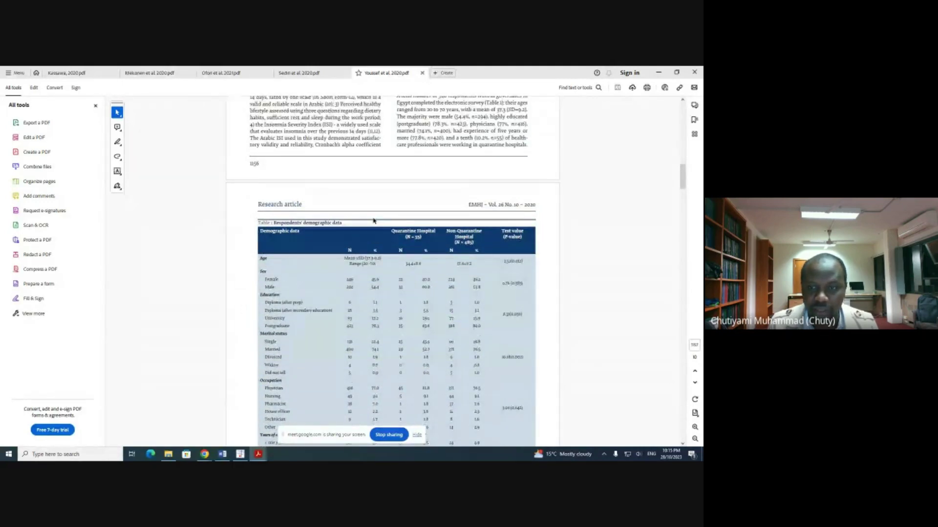
scroll(374, 219, up, 4)
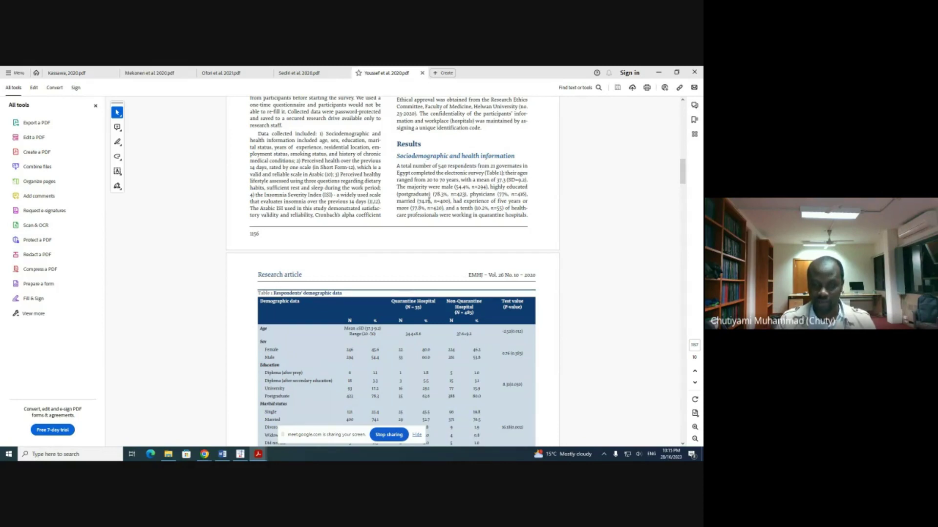
In Comprehensive Meta-Analysis, enter the Egyptian study in row 4 under its first author's surname, with 319 events and a sample size of 540.
click(241, 454)
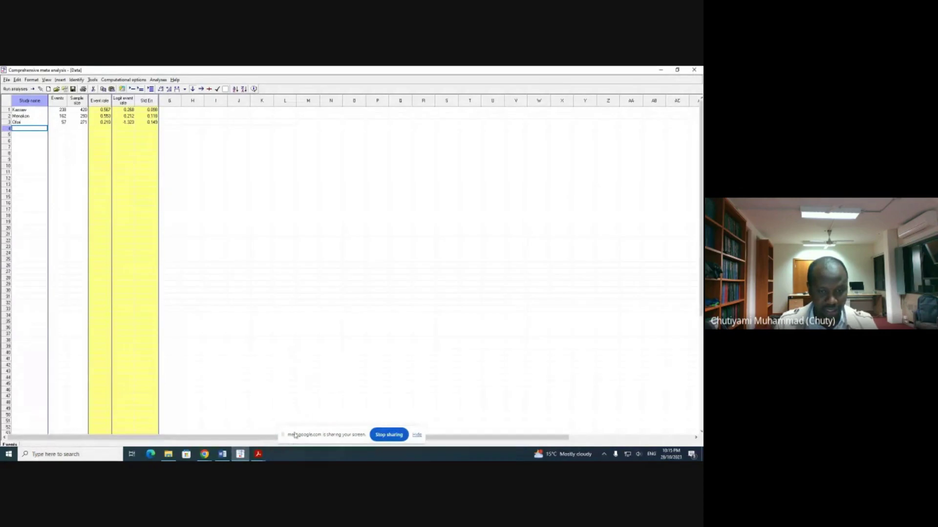
mouse_move(258, 454)
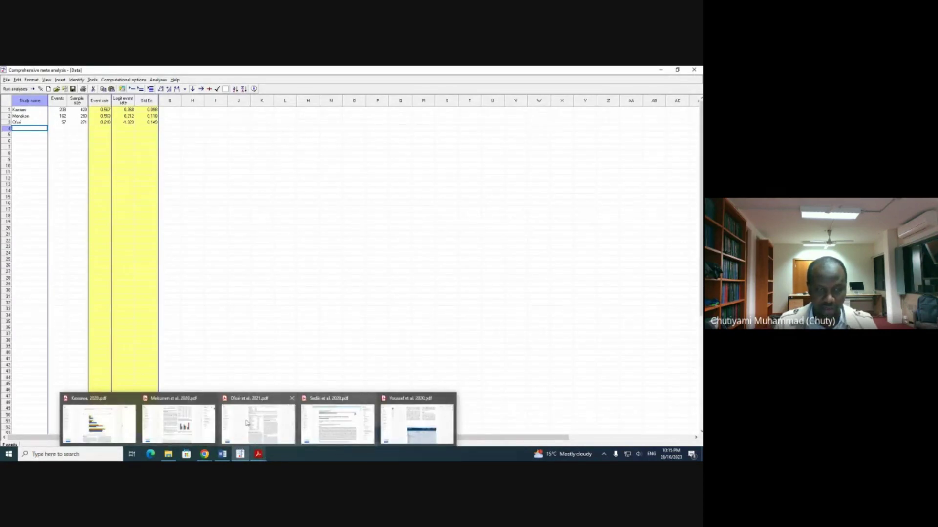
text(Yosi)
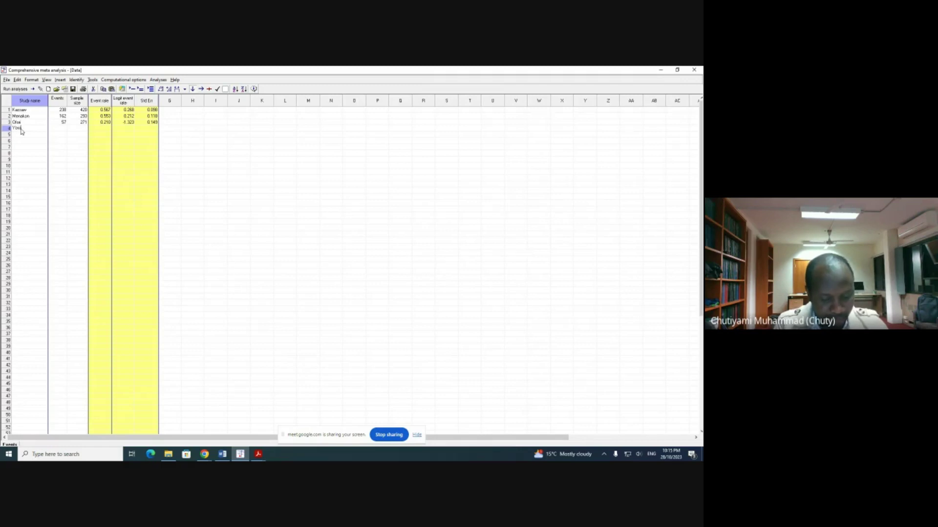
click(62, 130)
text(3)
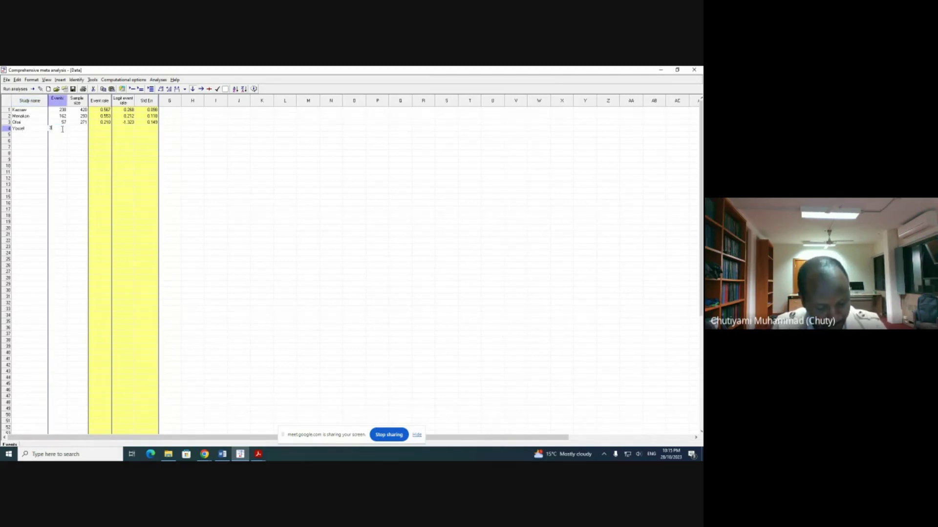
text(19)
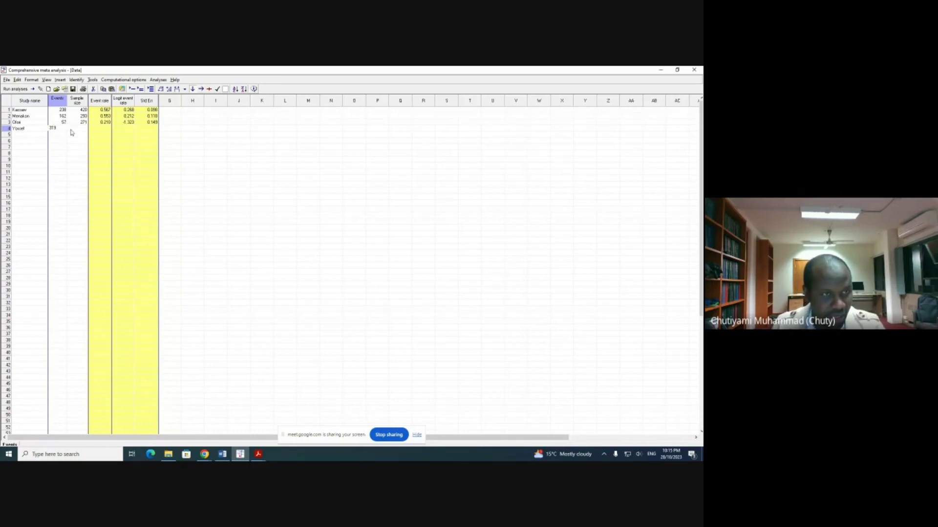
click(81, 130)
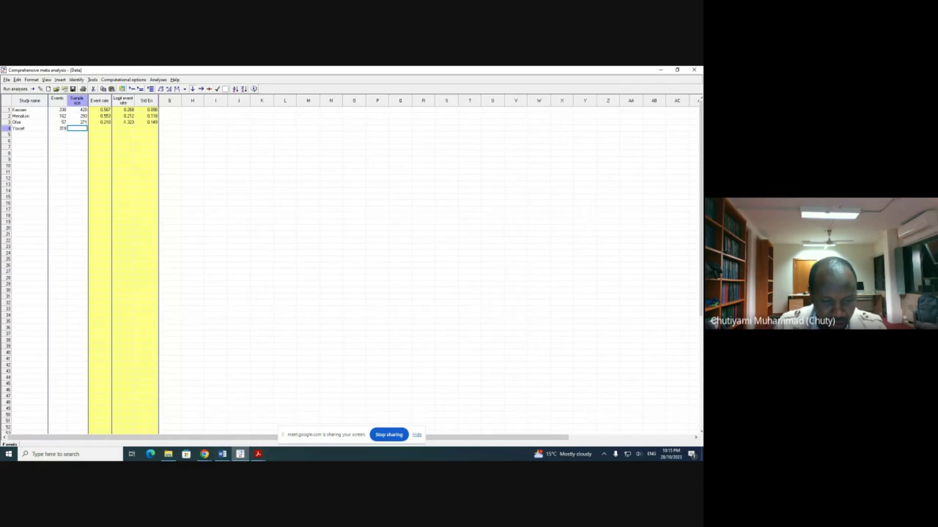
mouse_move(410, 425)
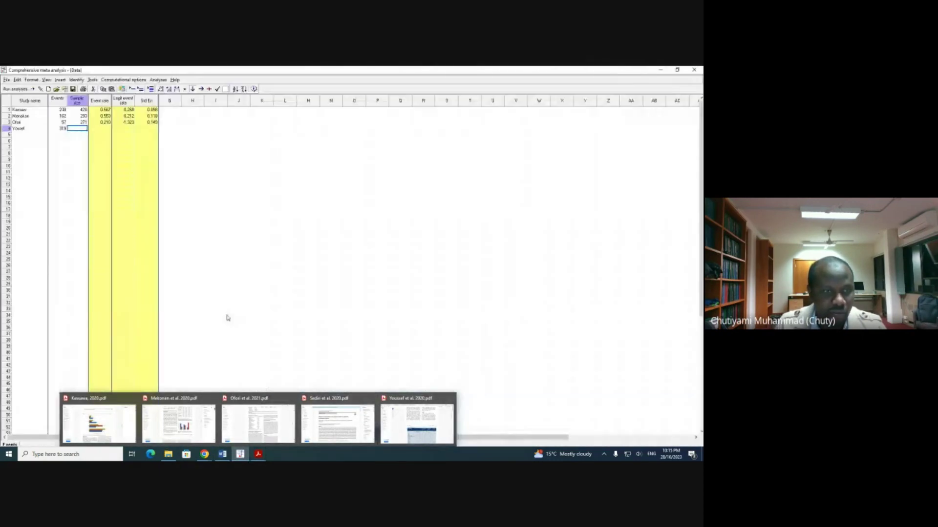
text(540)
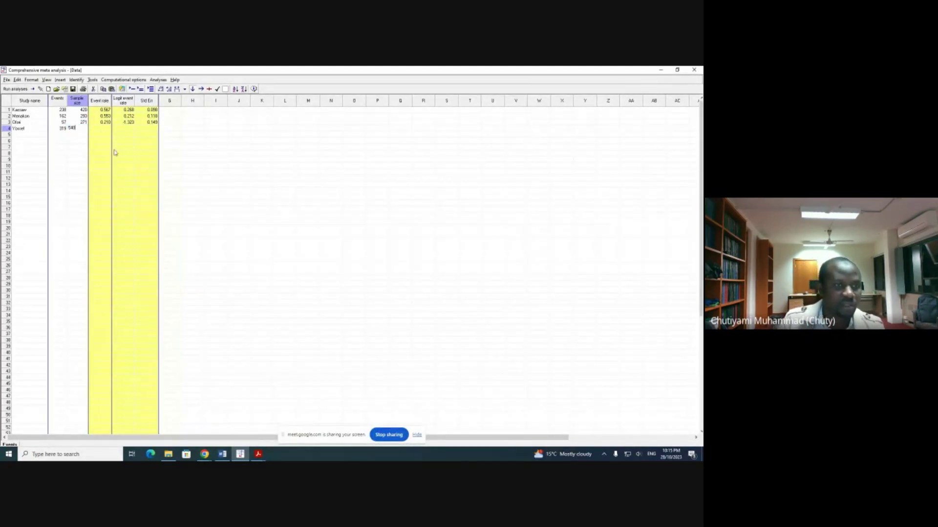
click(30, 135)
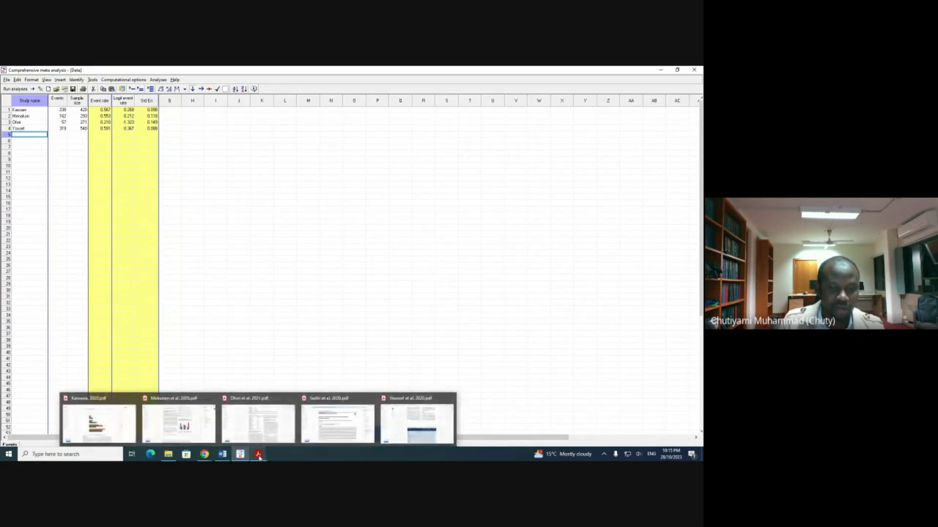
Open the 2020 paper on Tunisian women's mental health and look through its abstract, methods and Table 1, down to the DASS-21 severity ratings in Table 2.
click(355, 426)
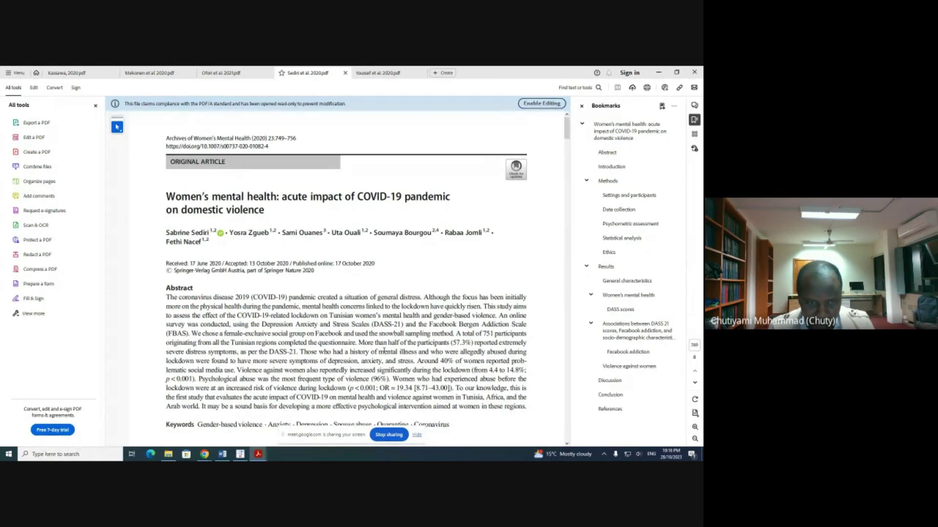
scroll(384, 350, down, 1)
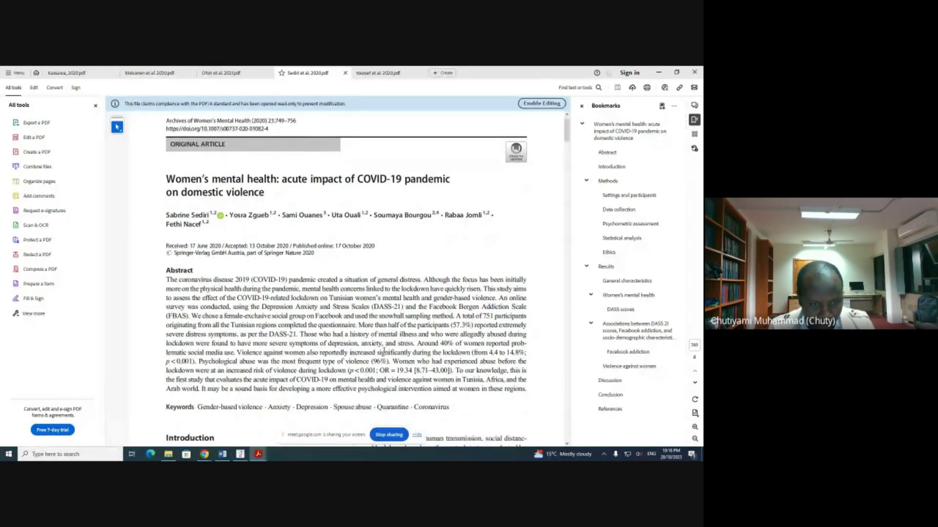
scroll(384, 350, down, 15)
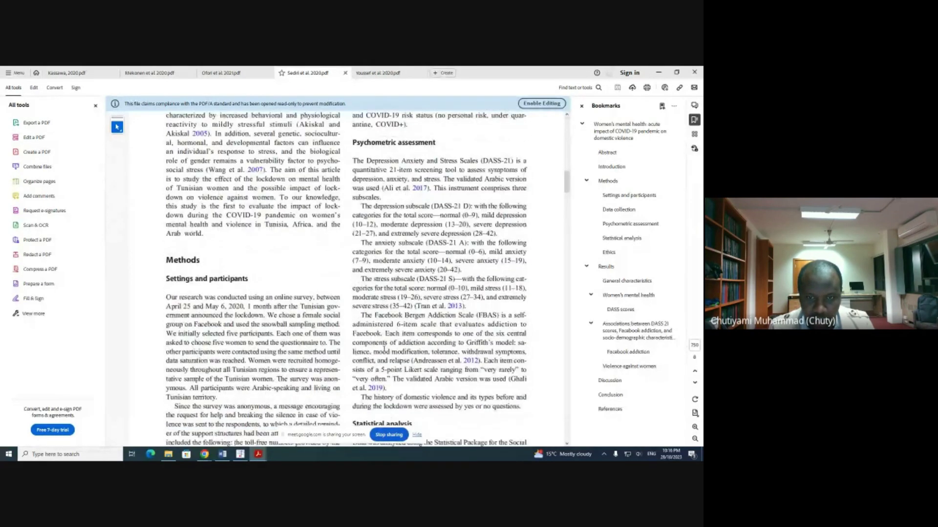
scroll(384, 351, down, 2)
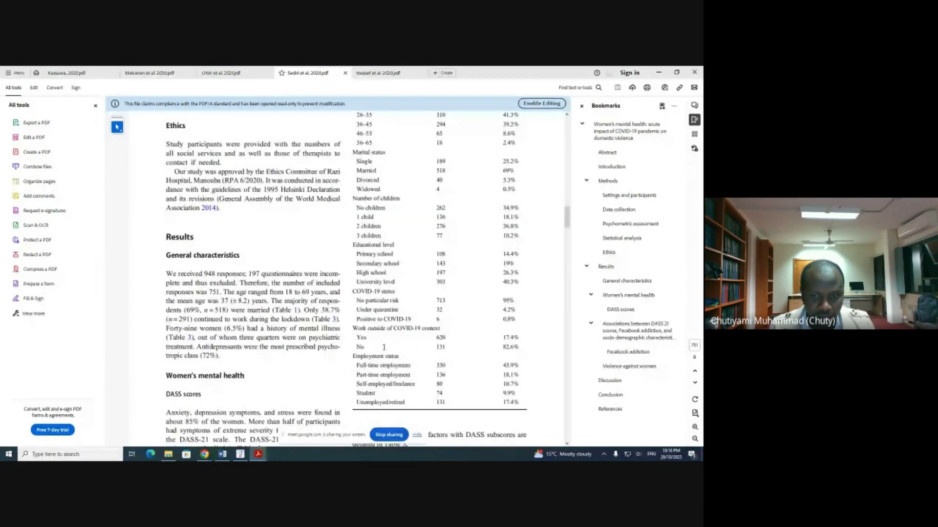
scroll(385, 347, down, 18)
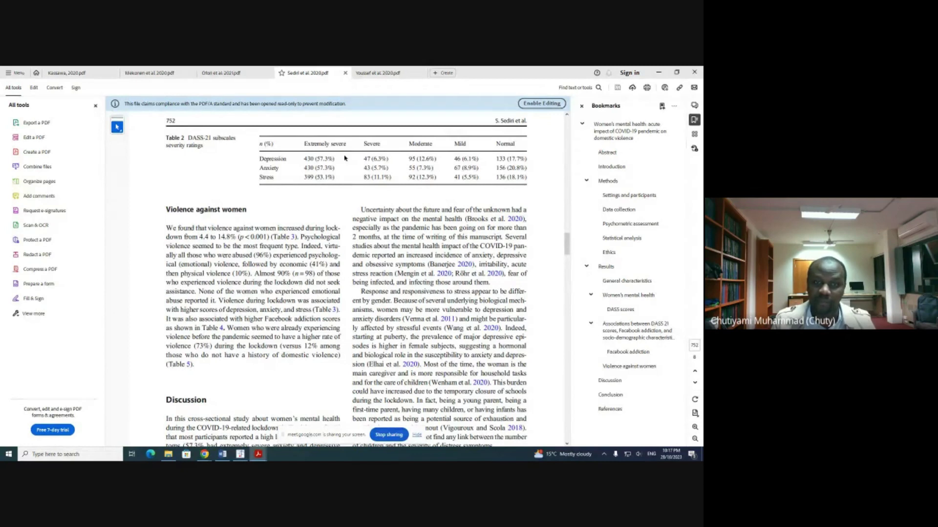
In Comprehensive Meta-Analysis, insert effect size data columns in the one-group dichotomous format "Event rate and sample size".
click(240, 454)
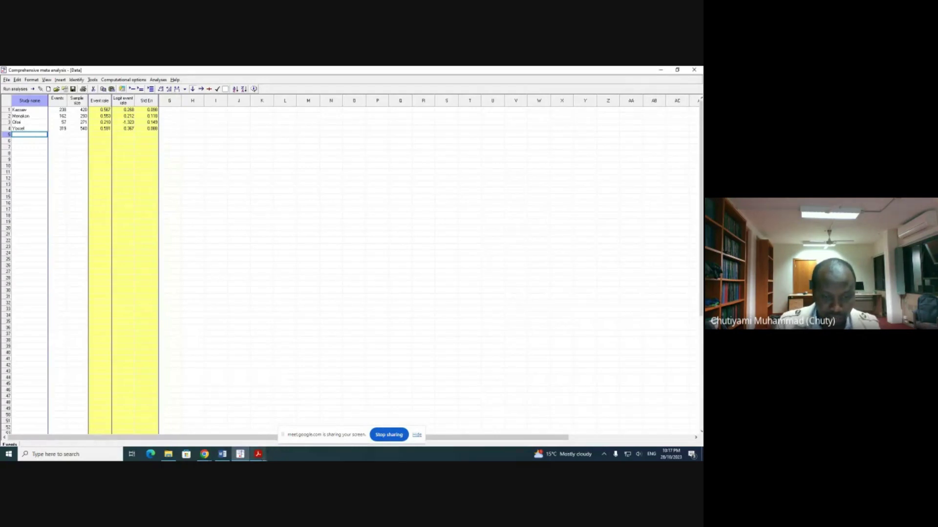
mouse_move(260, 454)
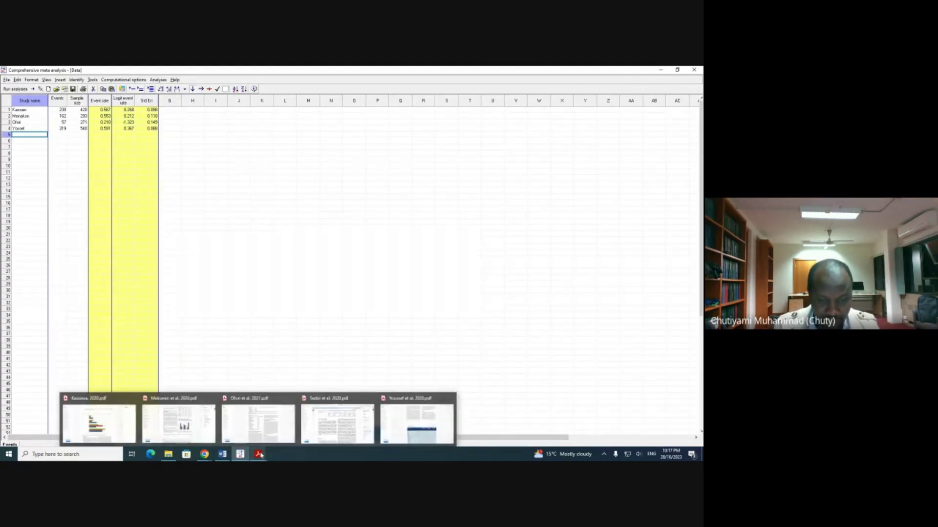
mouse_move(364, 419)
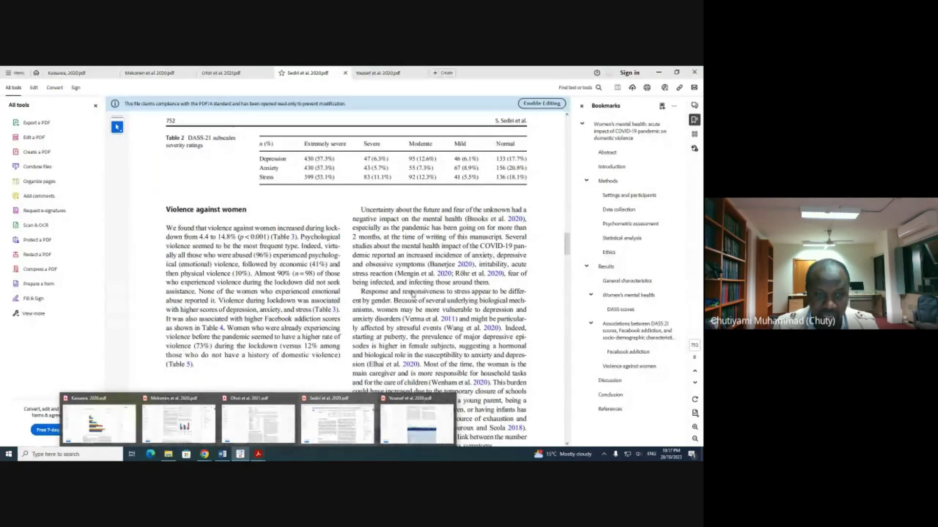
text(adi)
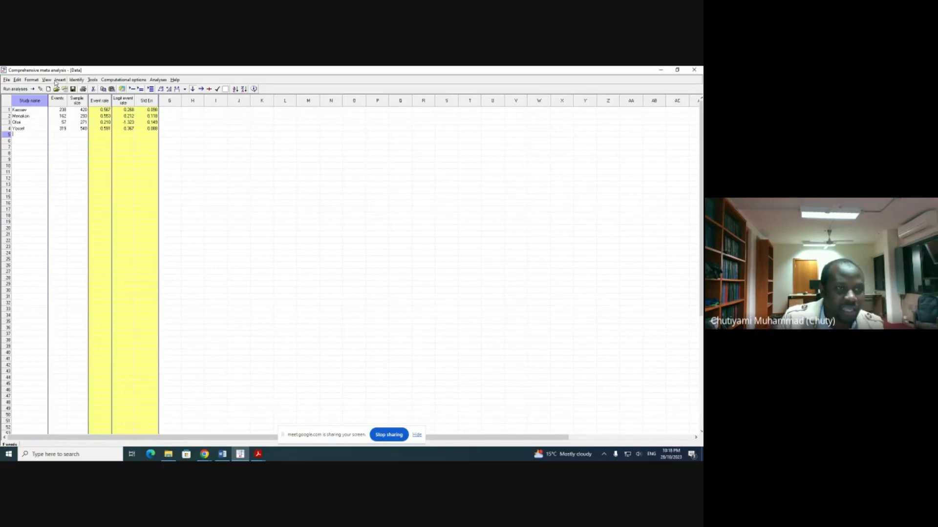
click(59, 80)
mouse_move(95, 89)
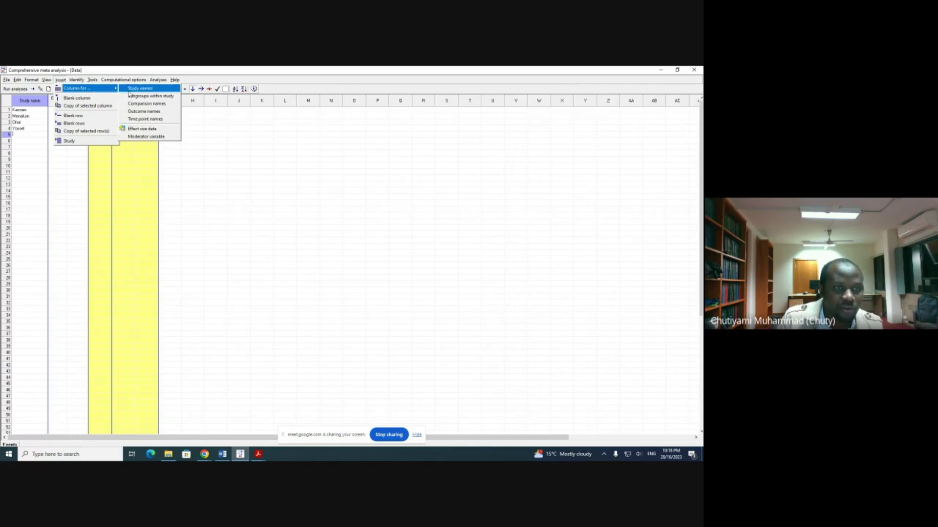
click(142, 130)
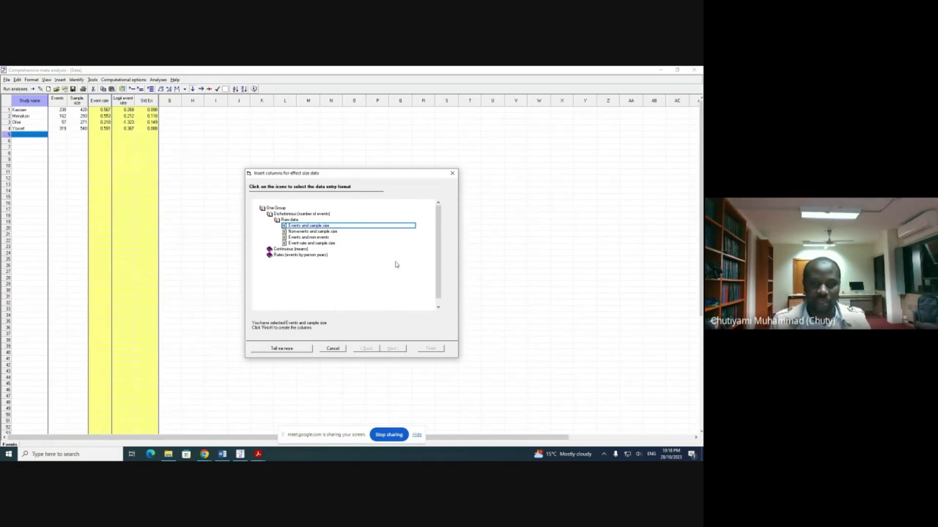
click(331, 244)
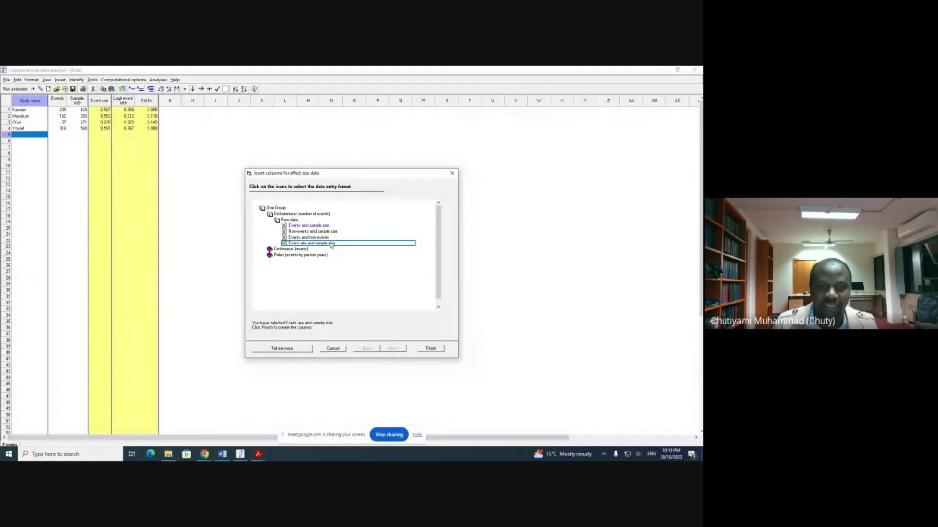
click(429, 347)
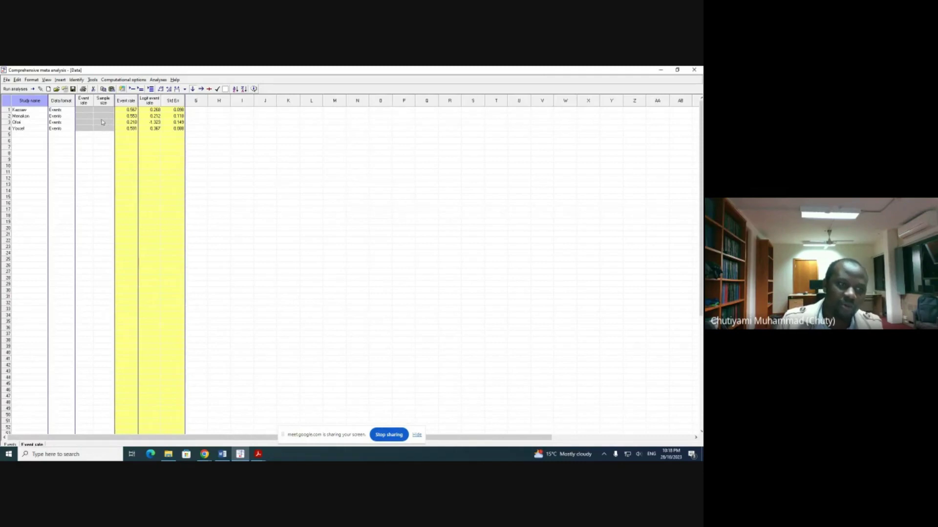
Enter the Tunisian study in row 5 under its first author's surname, with an event rate of 0.567 and a sample size of 400.
click(35, 135)
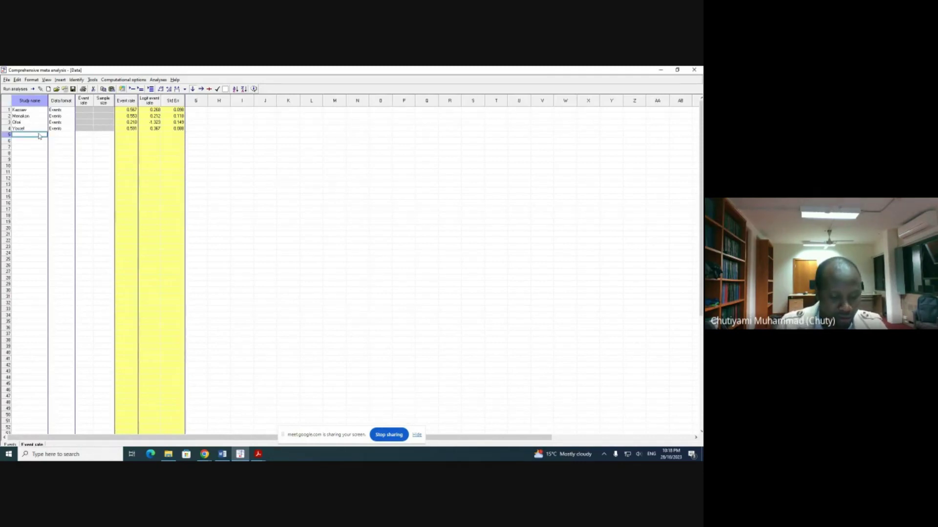
text(Sadia)
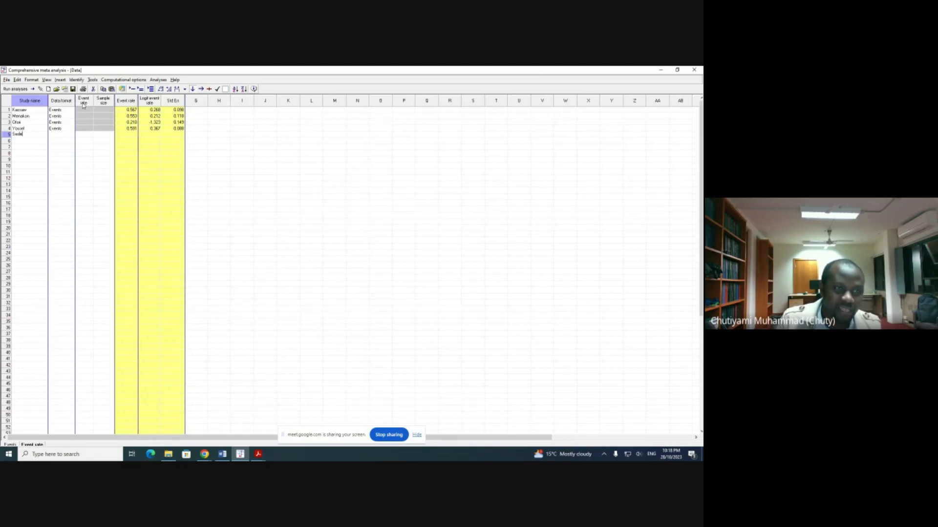
click(81, 135)
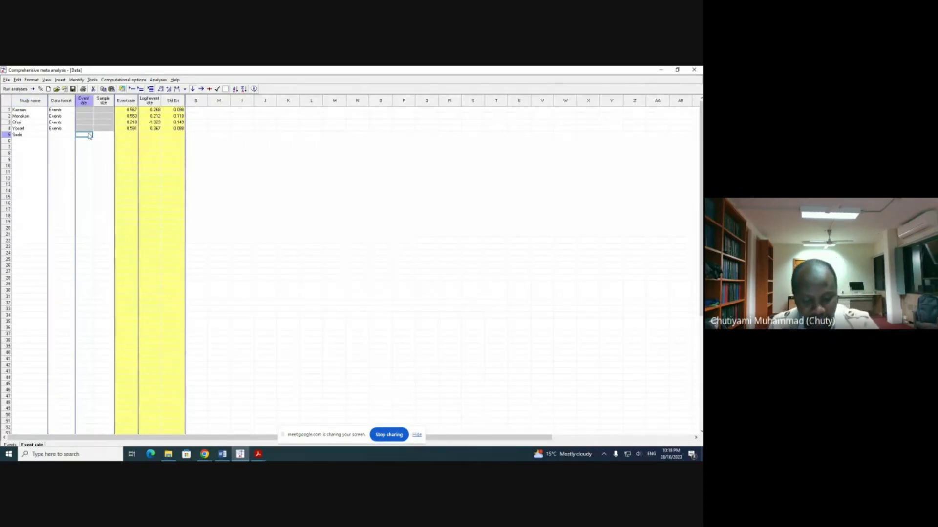
text(0)
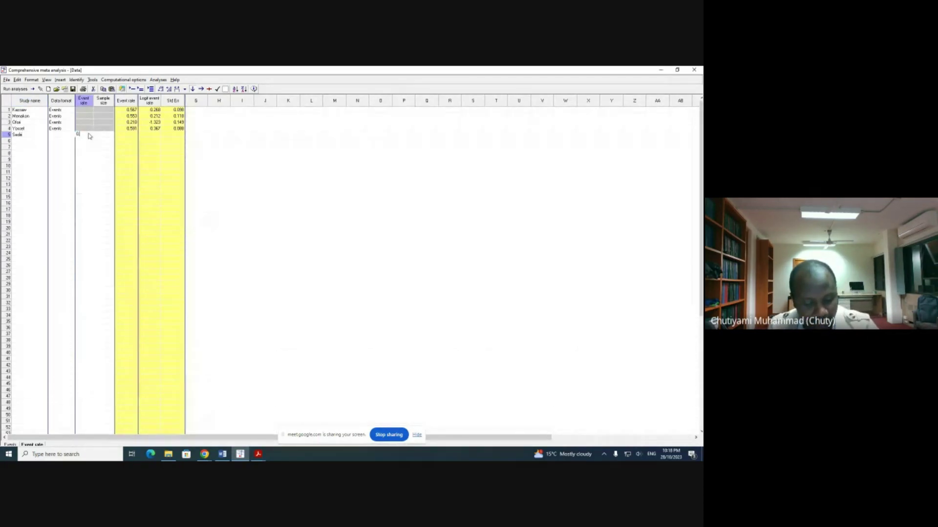
text(.567)
click(100, 135)
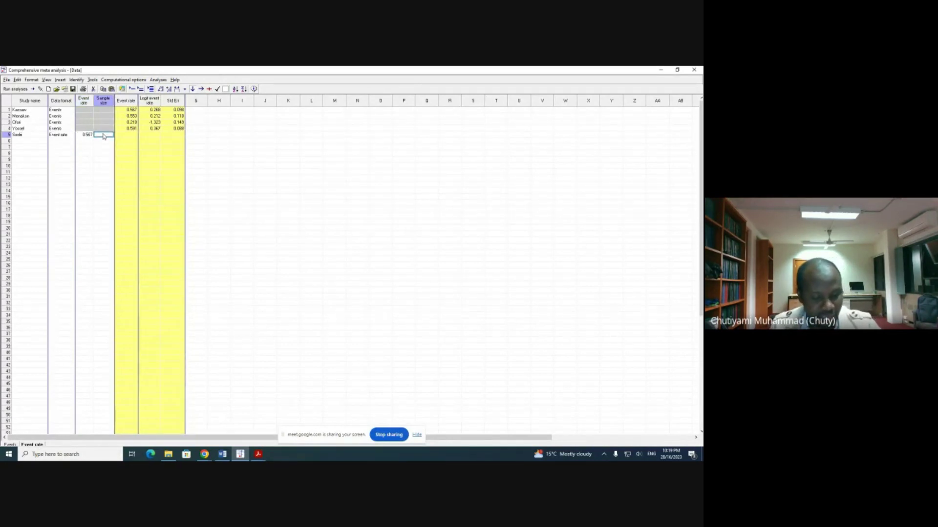
text(400)
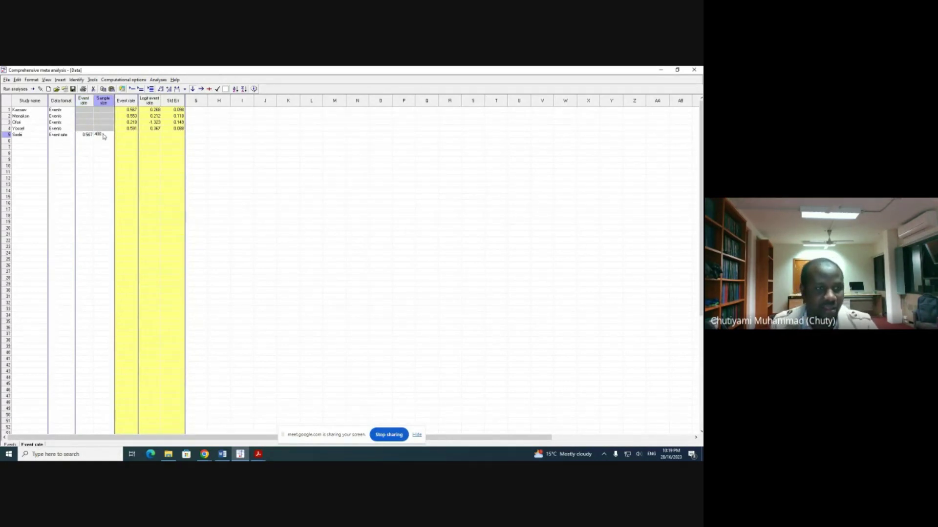
click(26, 143)
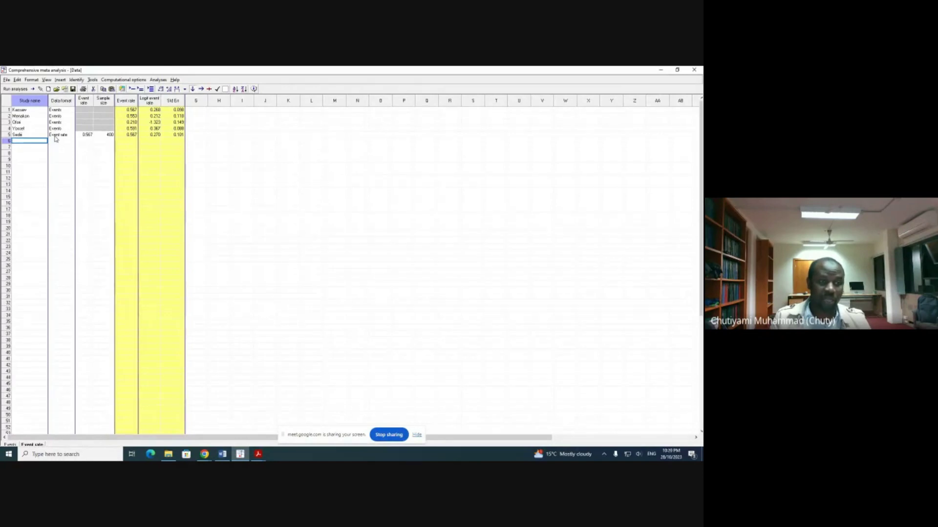
Add a placeholder study named AAAA in row 6 and try out an event rate for it.
click(41, 110)
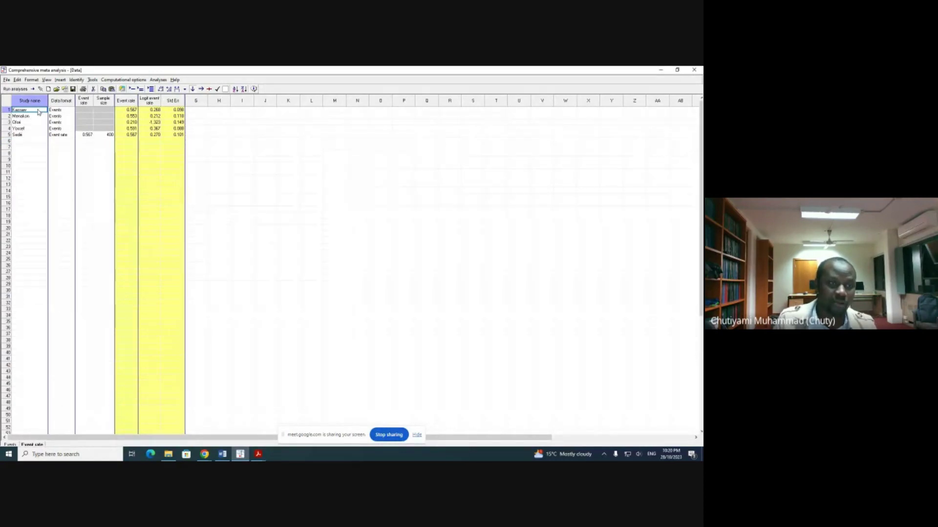
click(27, 142)
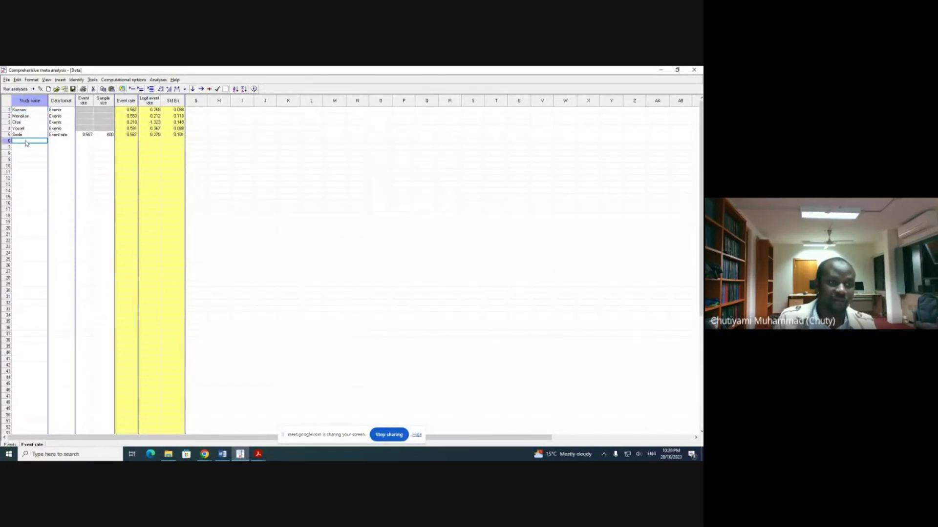
text(Aa)
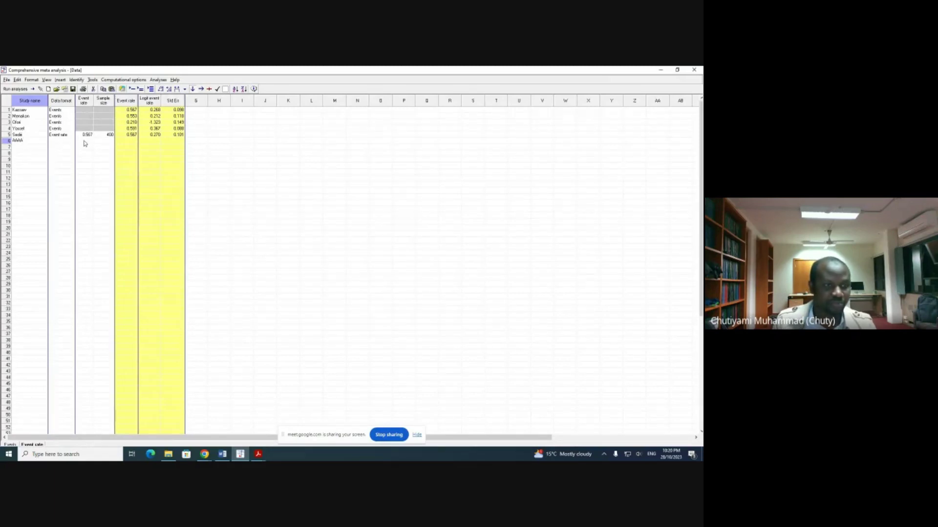
click(85, 142)
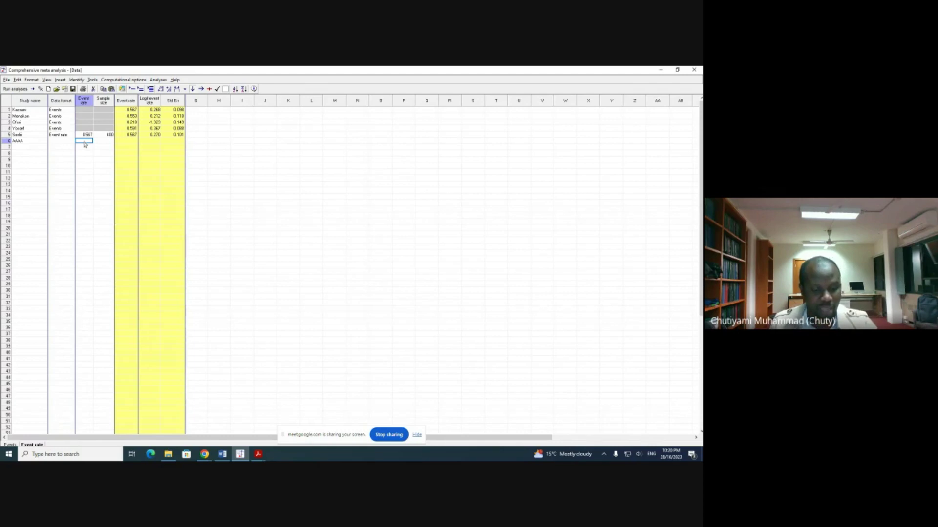
text(0.4)
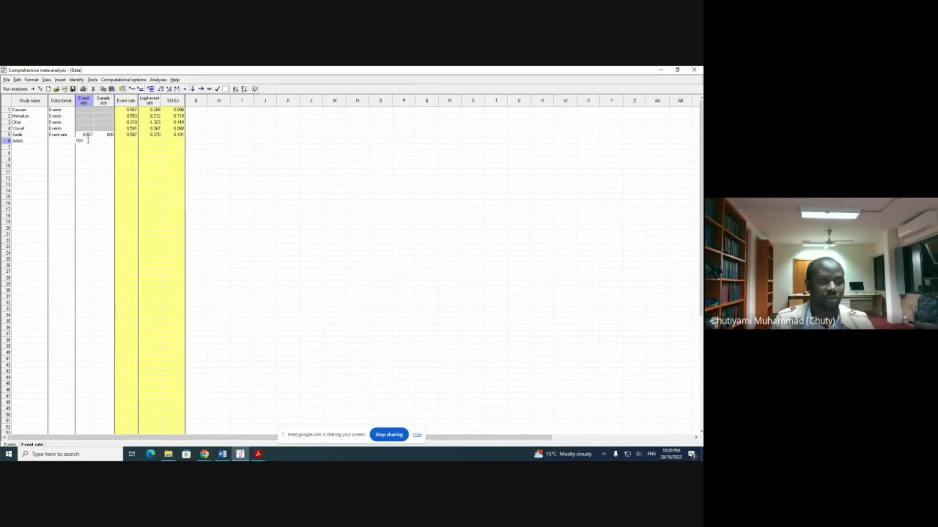
key(BackSpace)
key(BackSpace)
key(BackSpace)
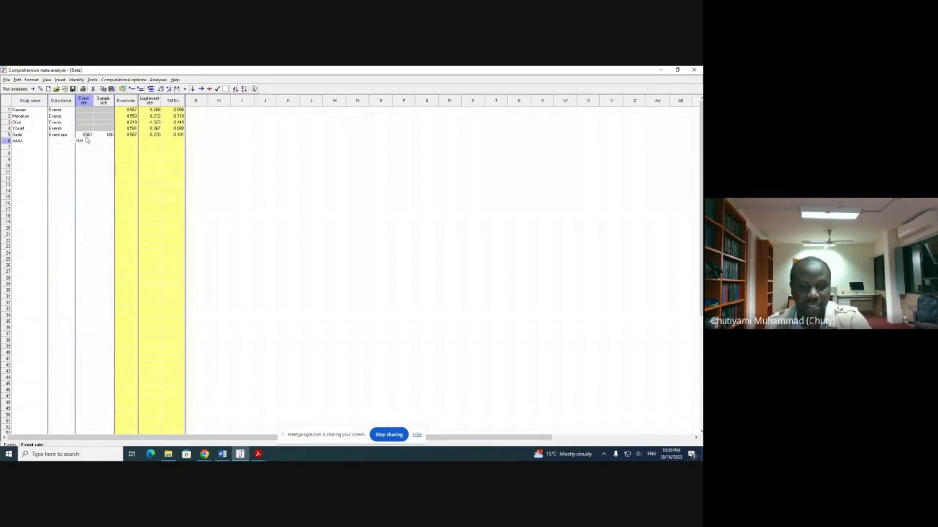
click(33, 142)
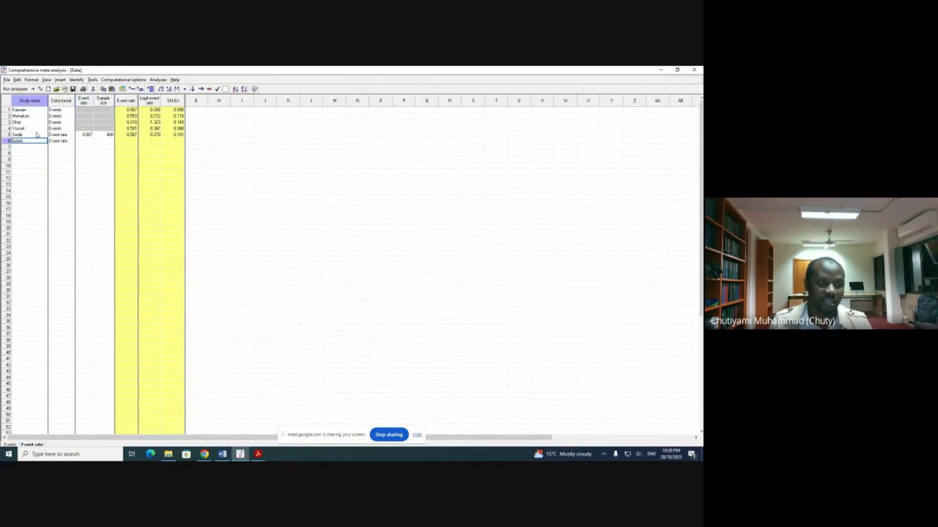
Delete the whole row 5 holding the study entered by event rate, and confirm the deletion.
right_click(37, 135)
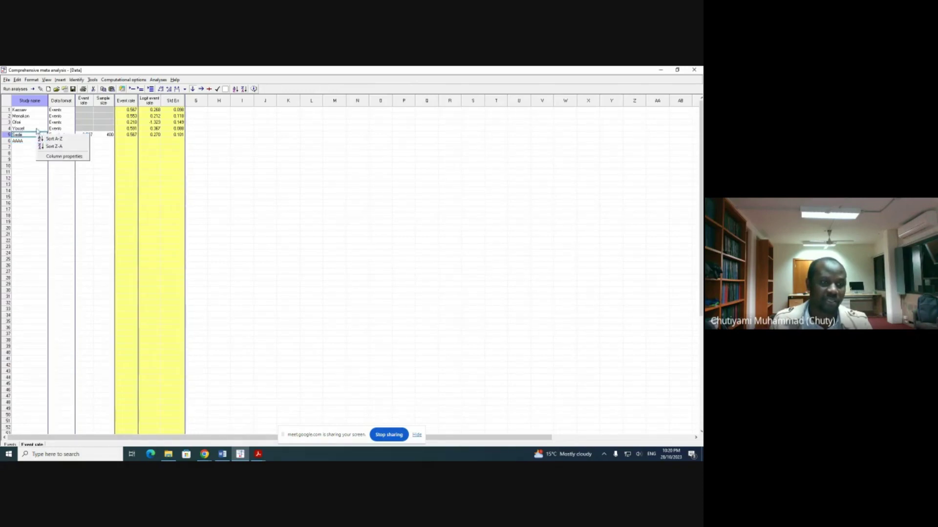
click(34, 135)
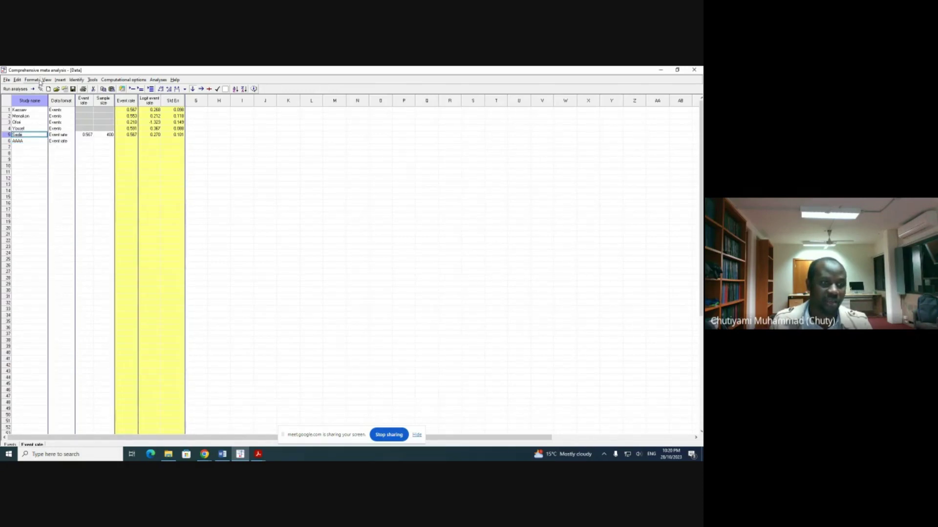
click(15, 80)
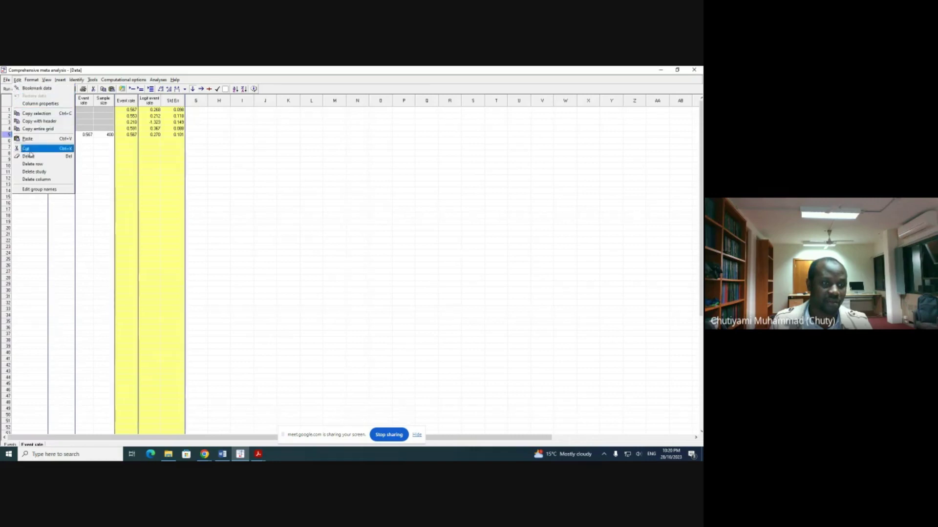
click(33, 164)
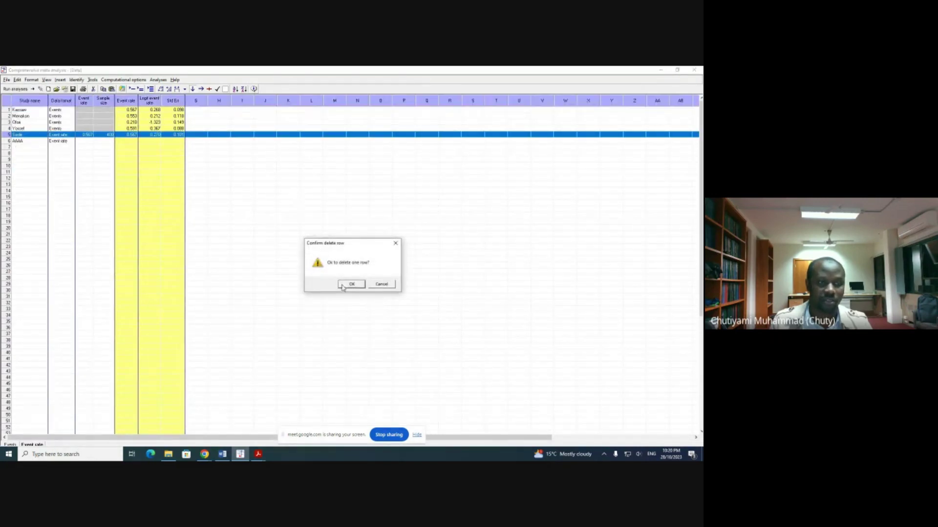
click(350, 285)
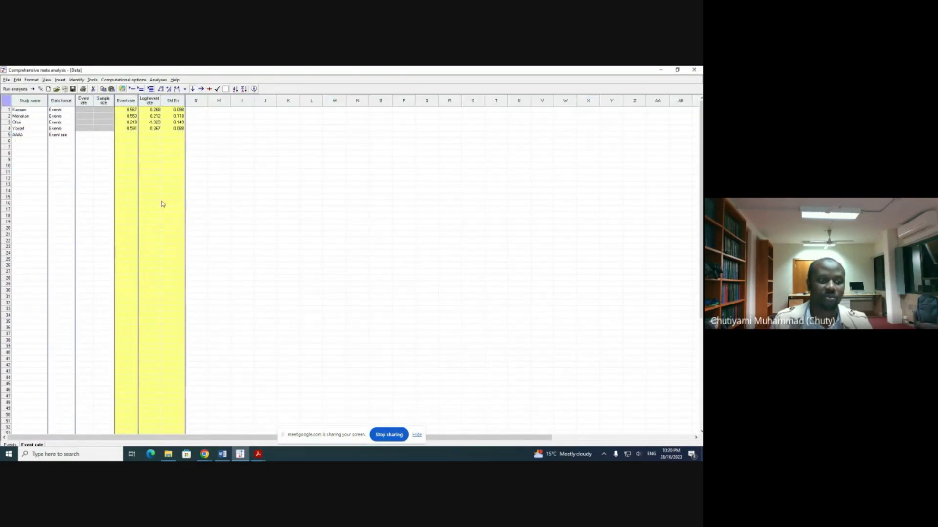
Delete the whole row 5 holding the placeholder study AAAA and confirm the deletion.
click(58, 135)
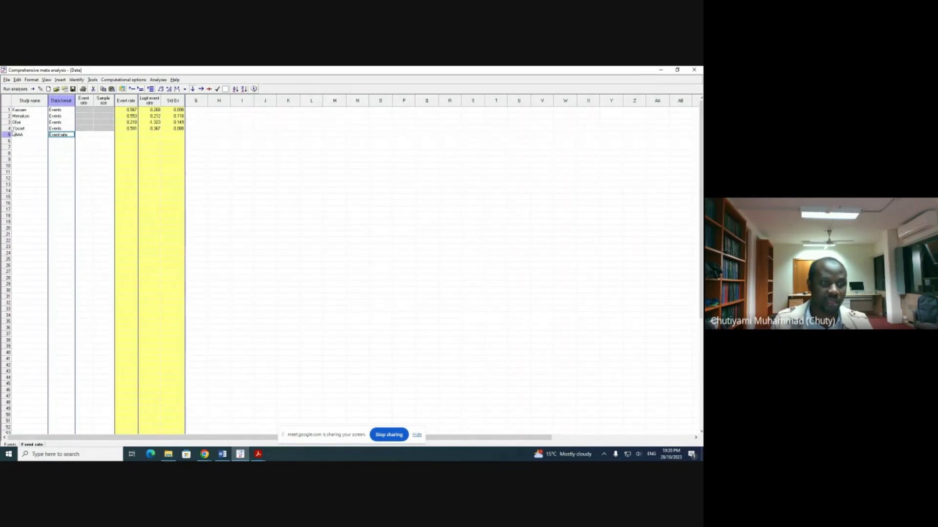
click(19, 136)
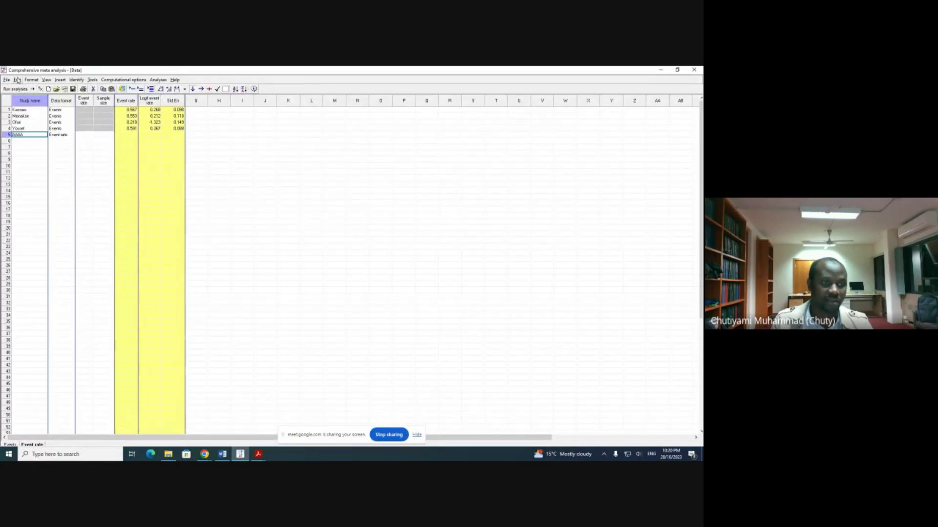
click(17, 79)
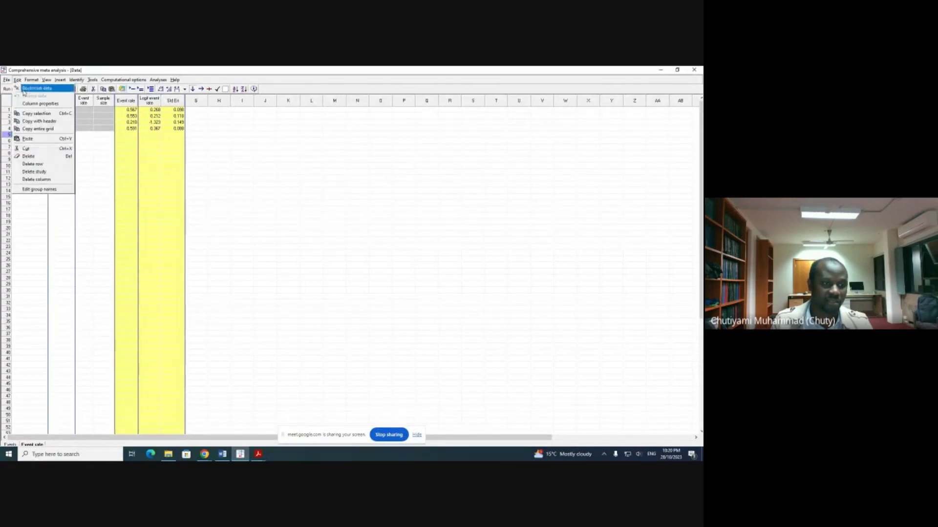
click(44, 166)
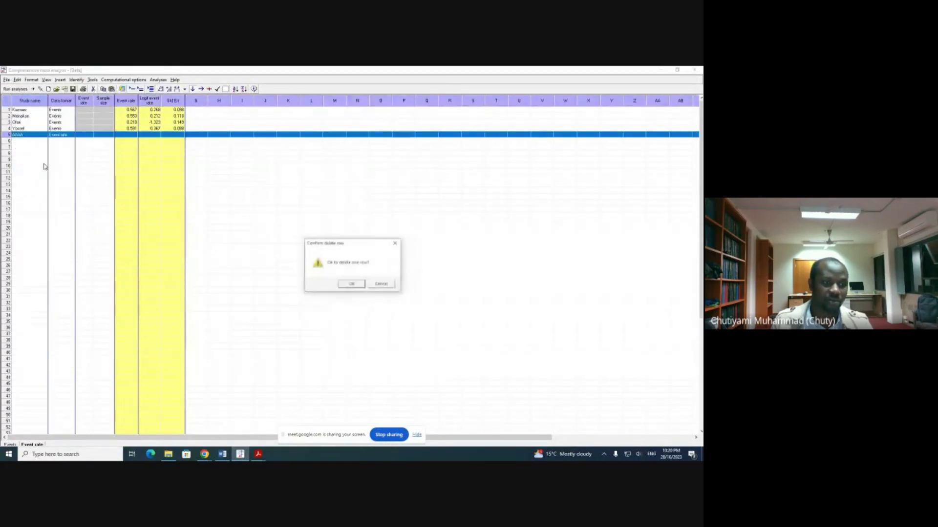
click(344, 286)
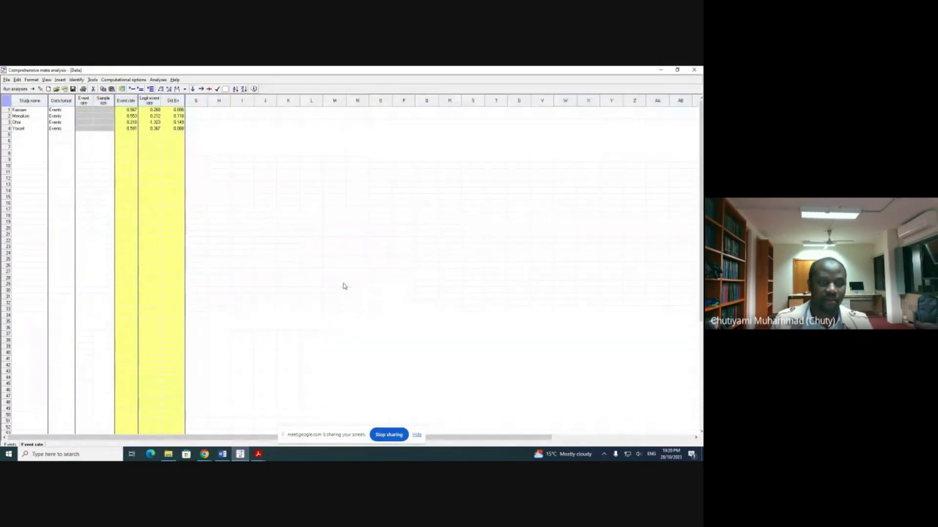
Enter the Tunisian study again in row 5 under its first author's surname, with event rate 0.567 and sample size 400.
click(28, 135)
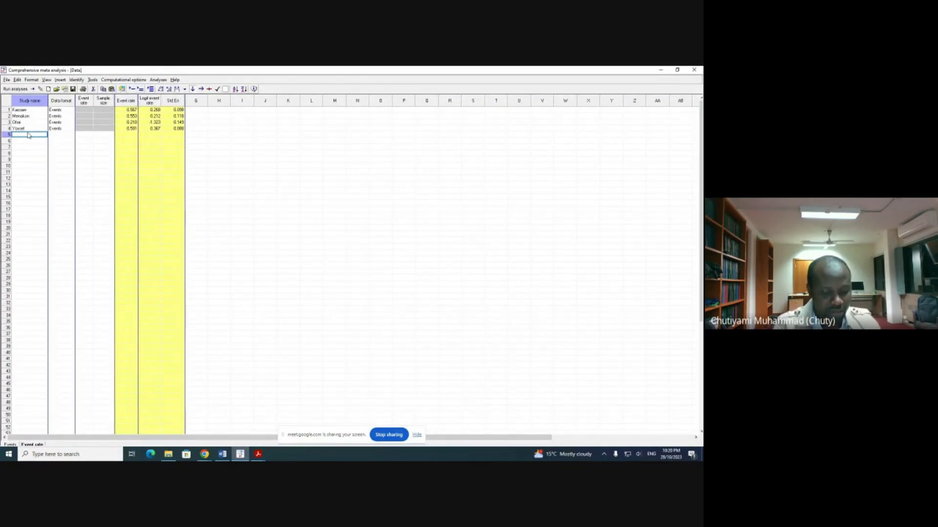
text(S)
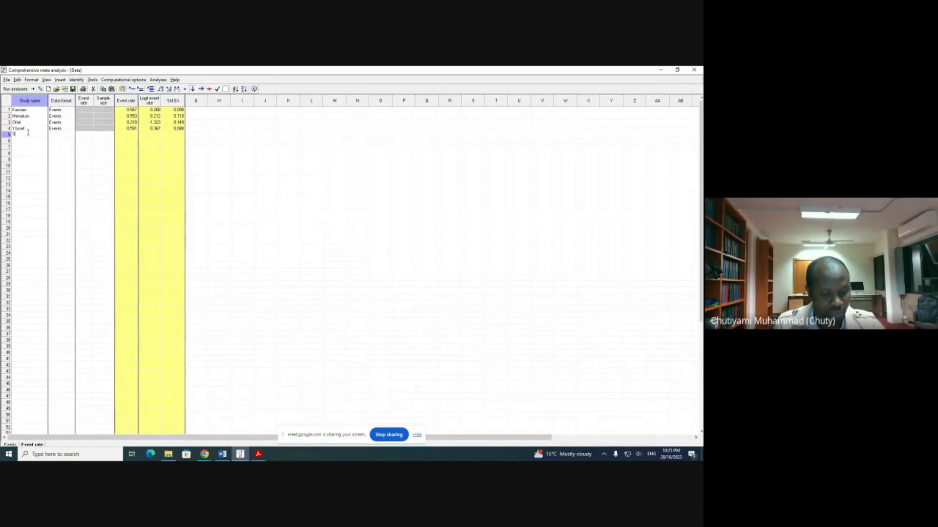
text(adiq)
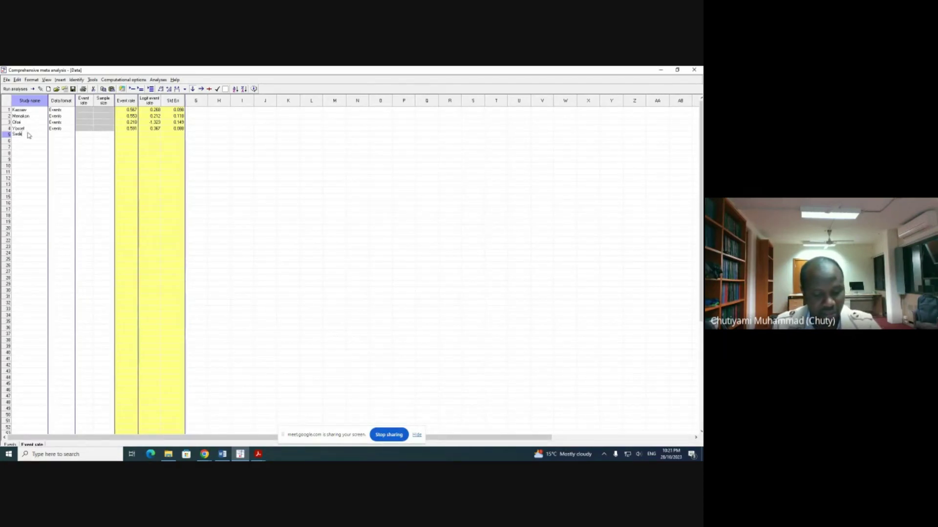
click(88, 136)
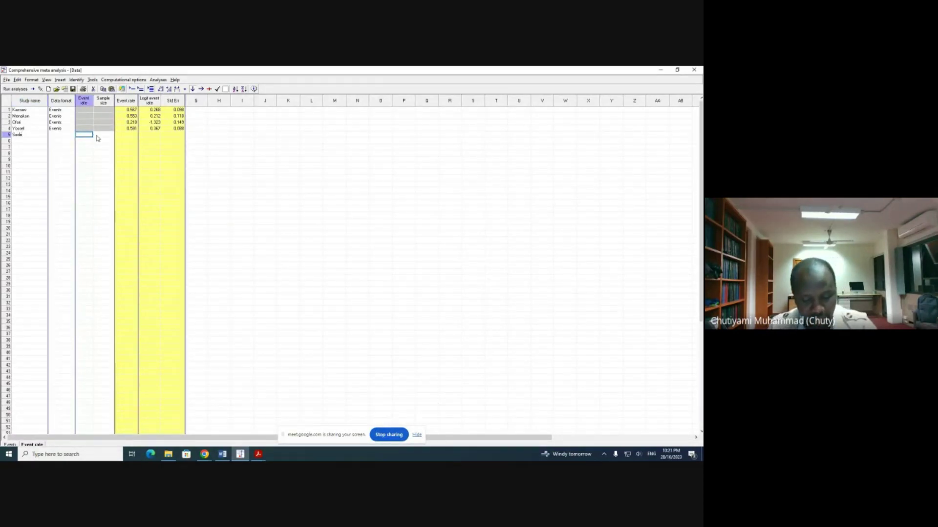
text(0.567)
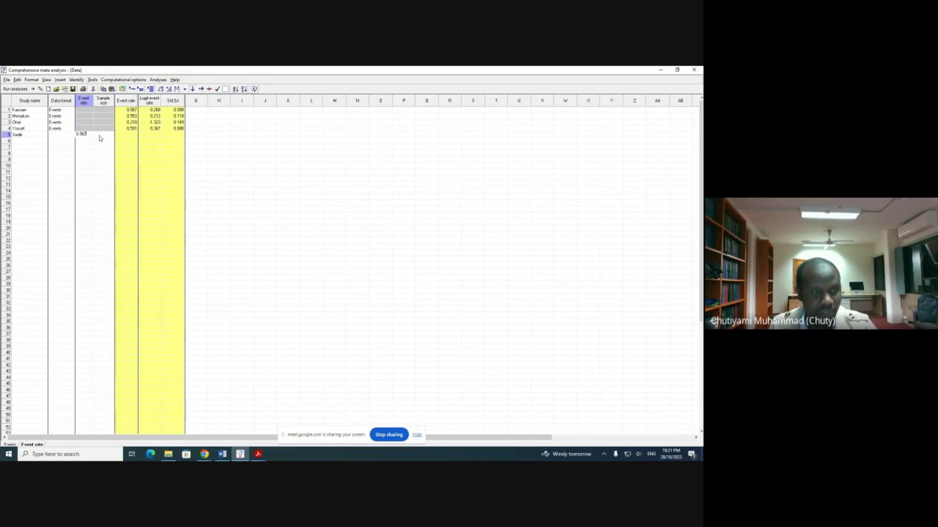
click(104, 136)
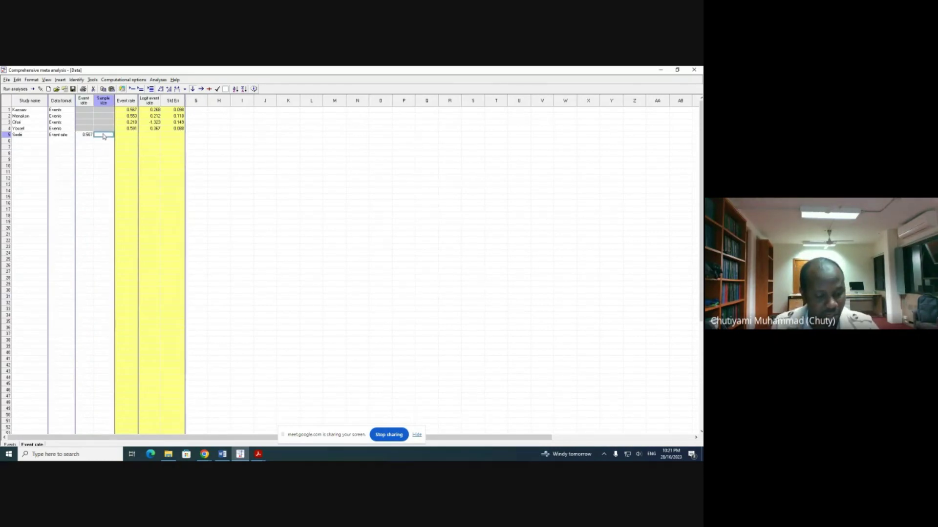
text(400)
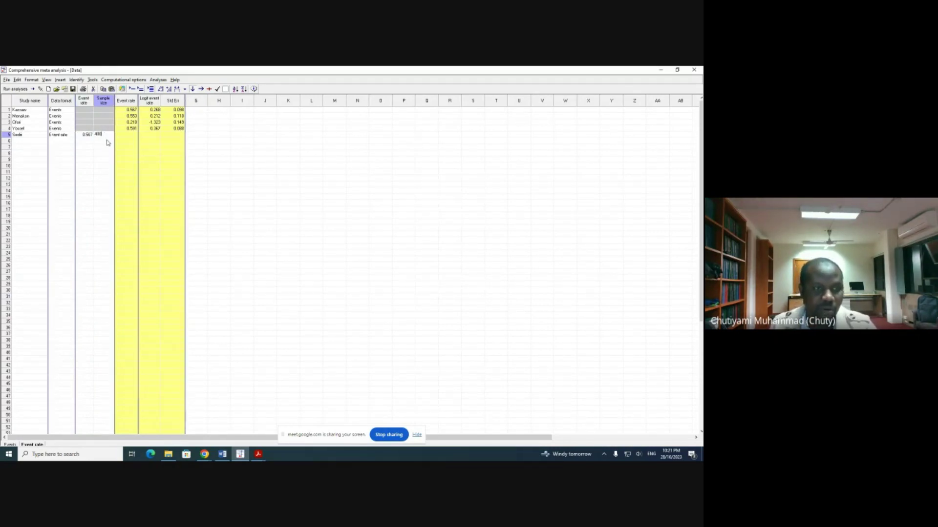
click(28, 142)
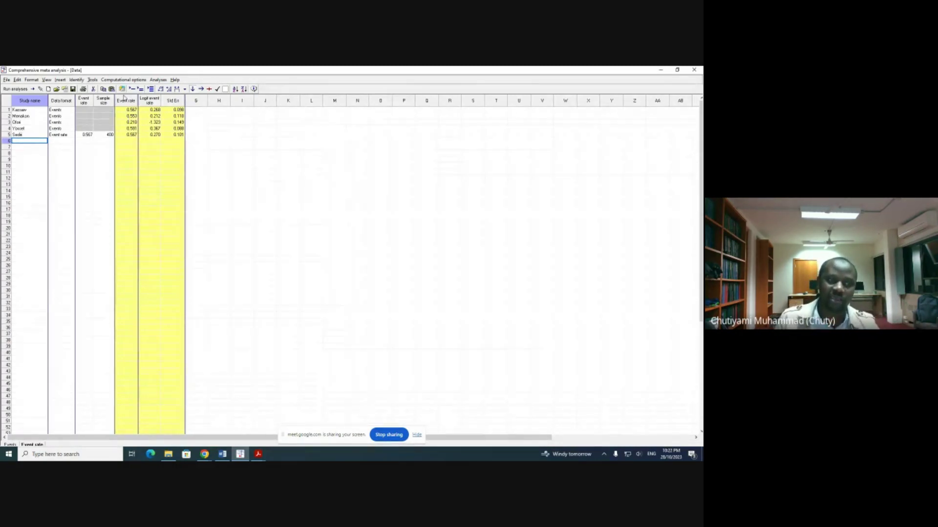
Run the analyses on the five studies and compare the pooled results of the fixed and random models.
click(13, 90)
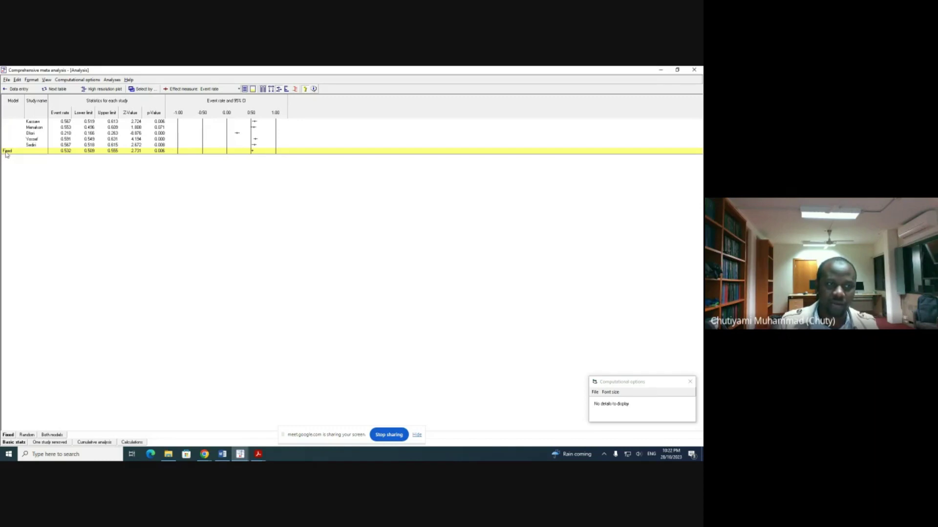
click(26, 436)
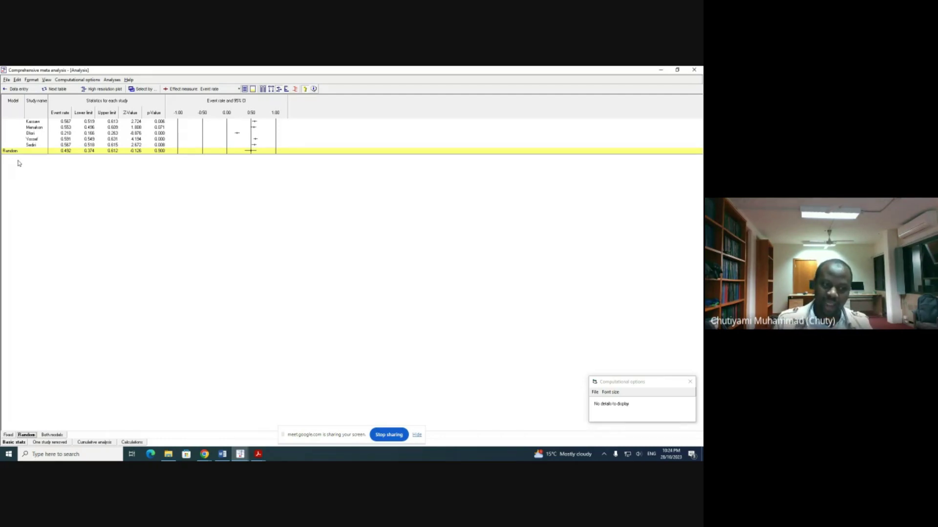
click(9, 435)
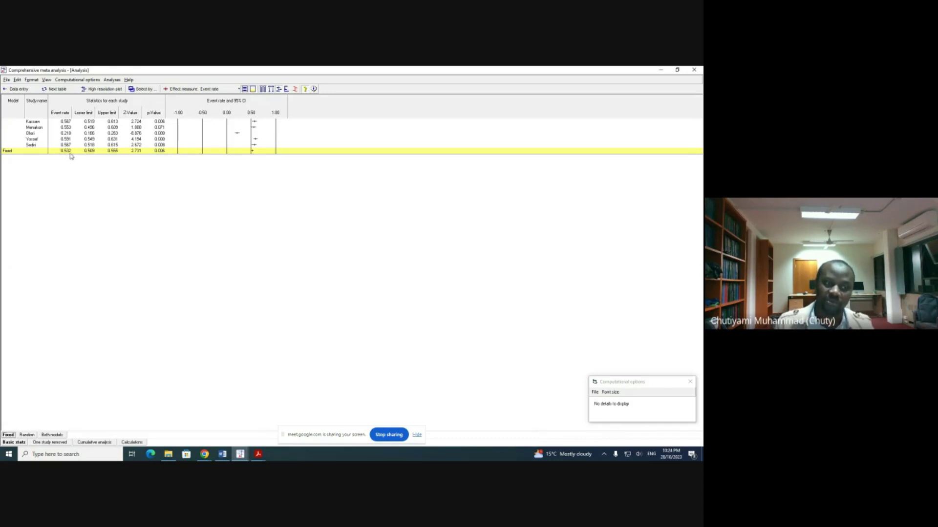
Switch to the random-effects model and view its high-resolution plot, ending back in the table of study statistics.
click(28, 435)
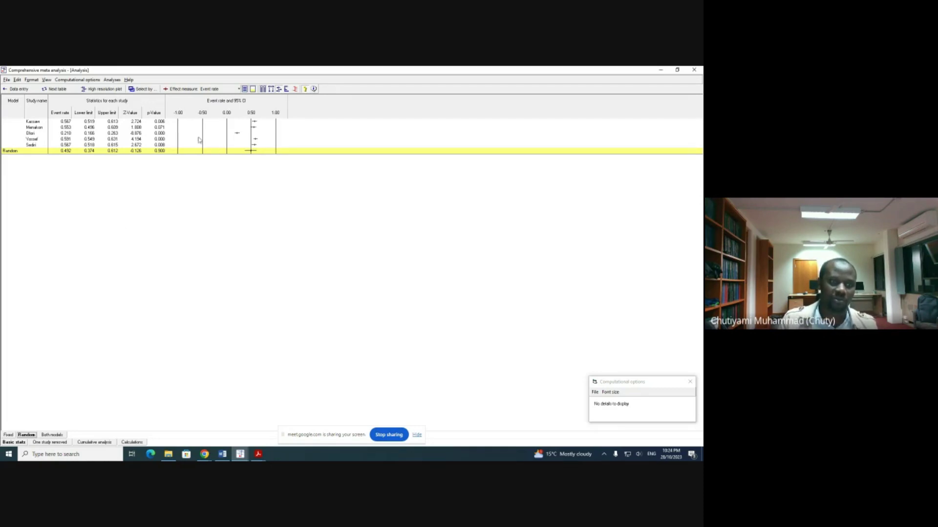
click(100, 89)
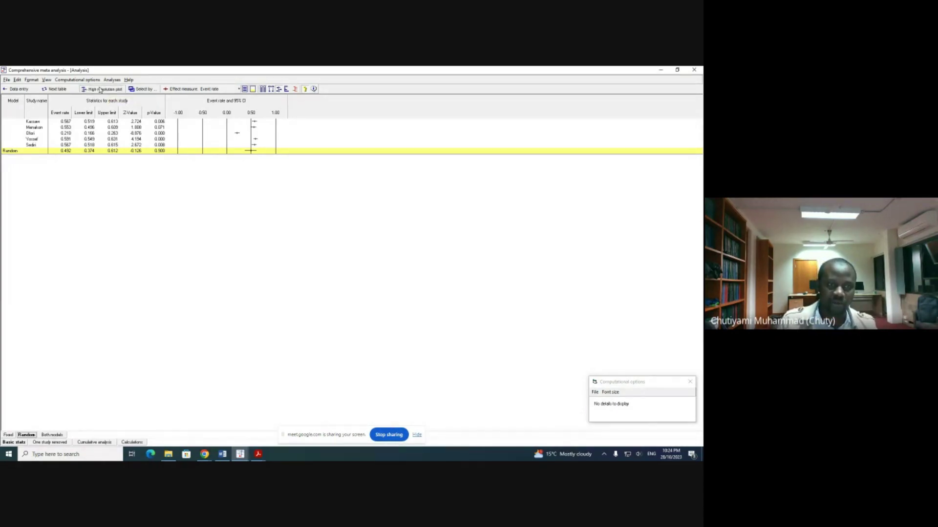
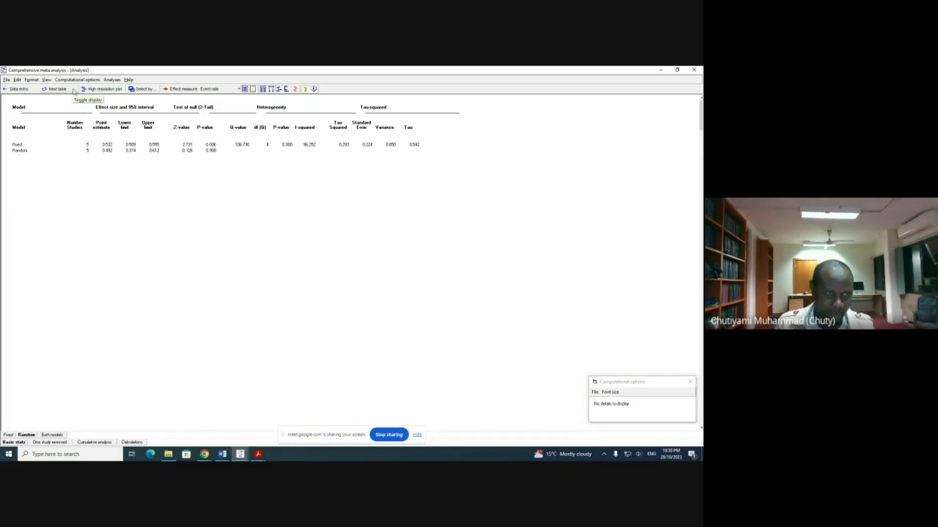
click(70, 91)
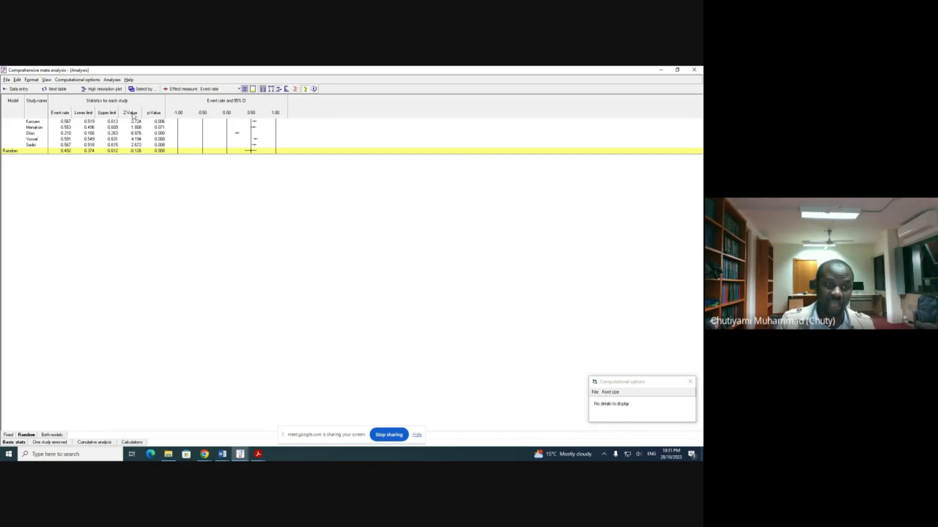
Customize the basic stats display to hide the Z-Value and p-Value columns, and apply the change.
right_click(132, 116)
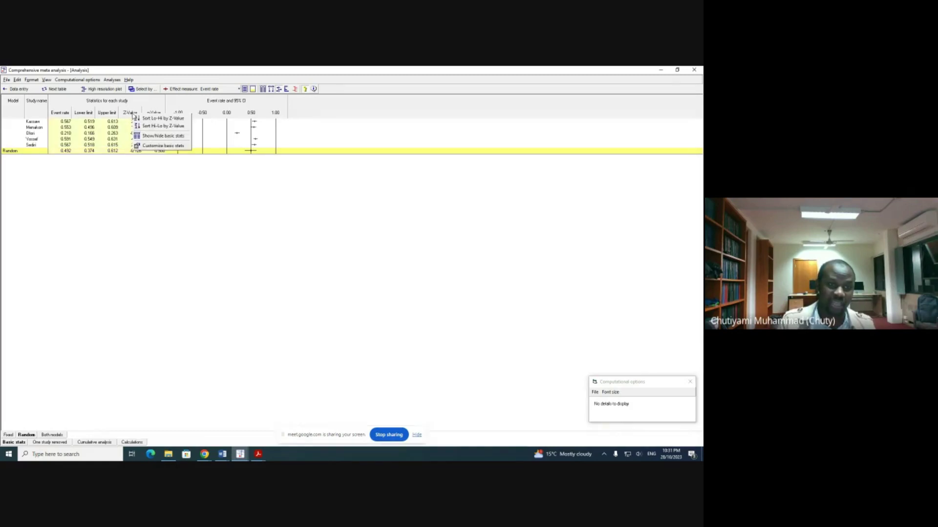
click(158, 146)
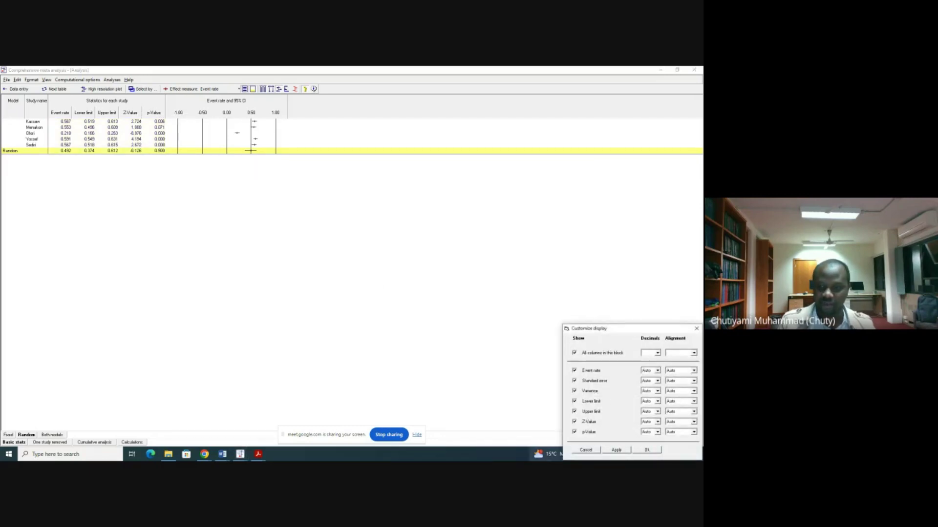
click(575, 422)
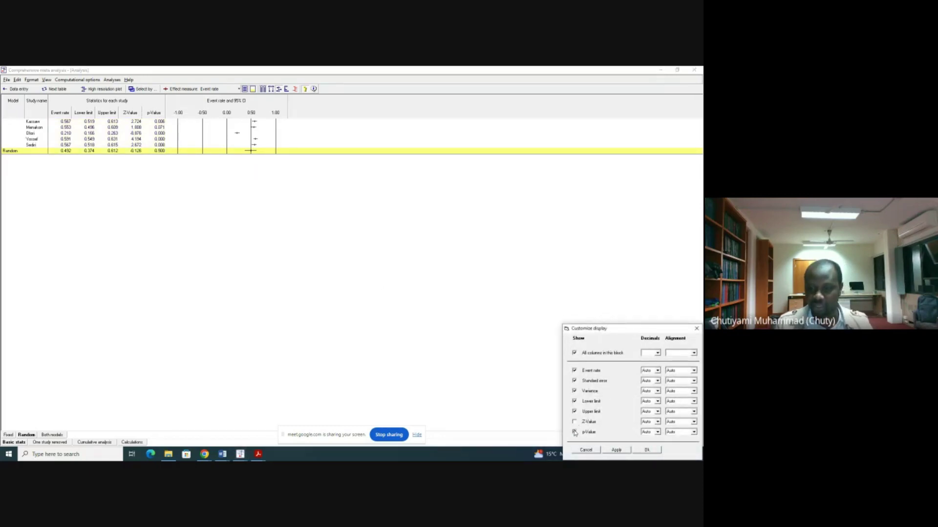
click(574, 432)
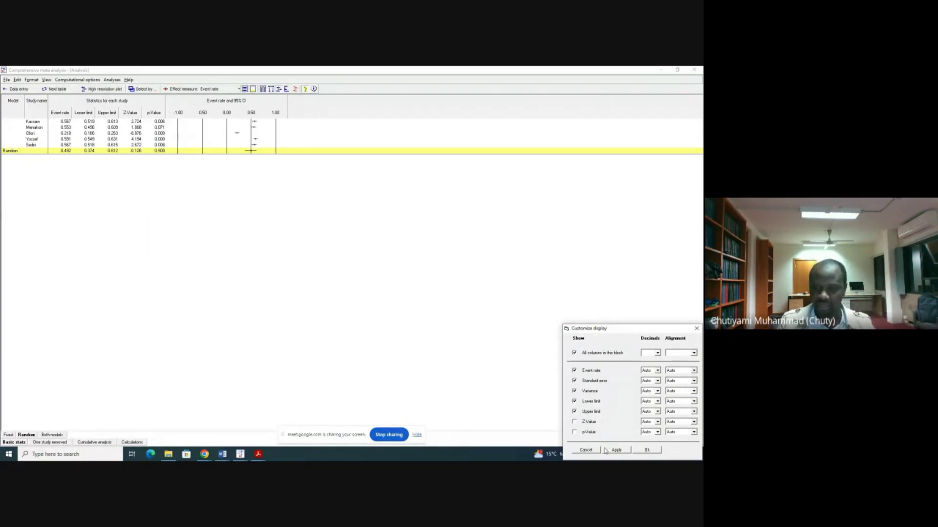
click(626, 451)
click(646, 450)
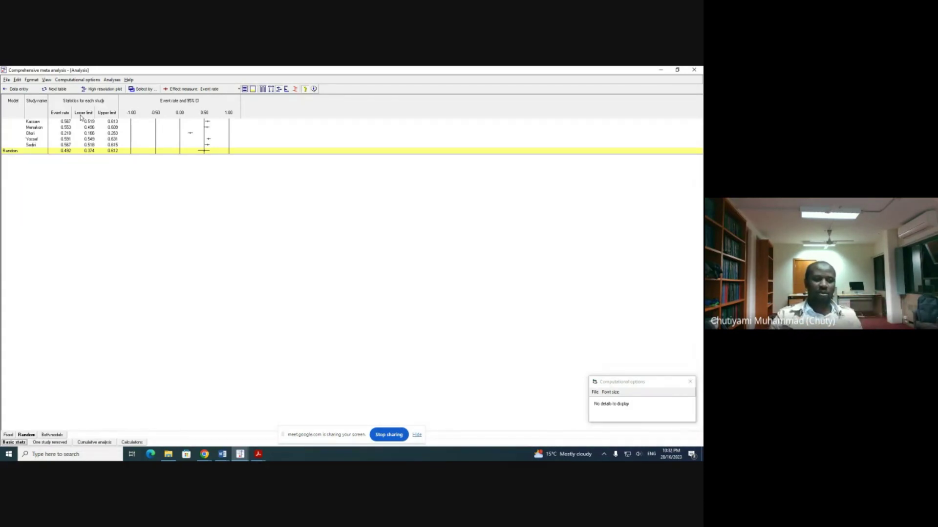
Open the publication bias analysis to examine the funnel plot and the fail-safe N table.
click(111, 80)
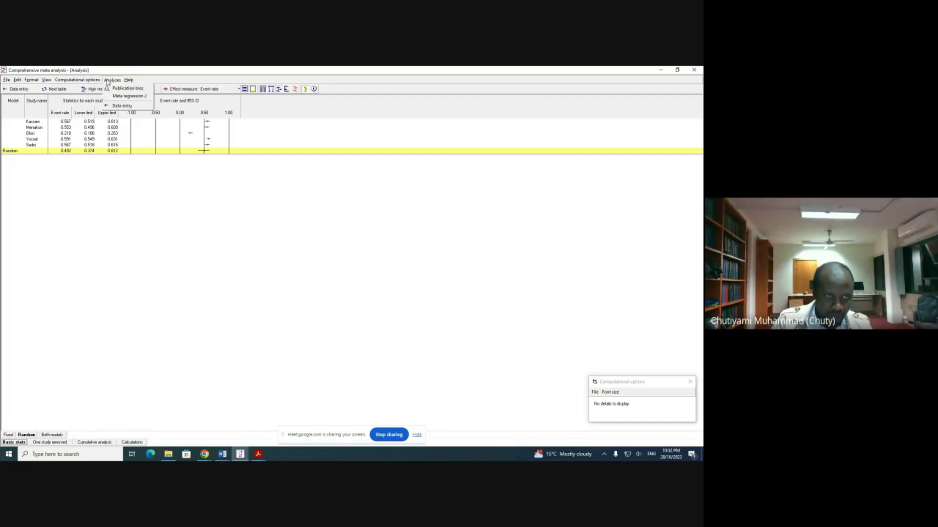
click(126, 88)
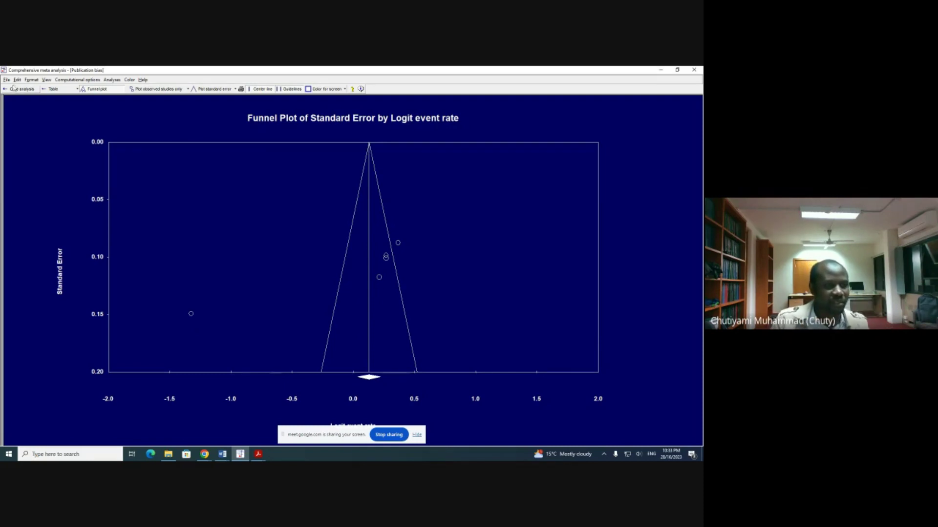
click(57, 90)
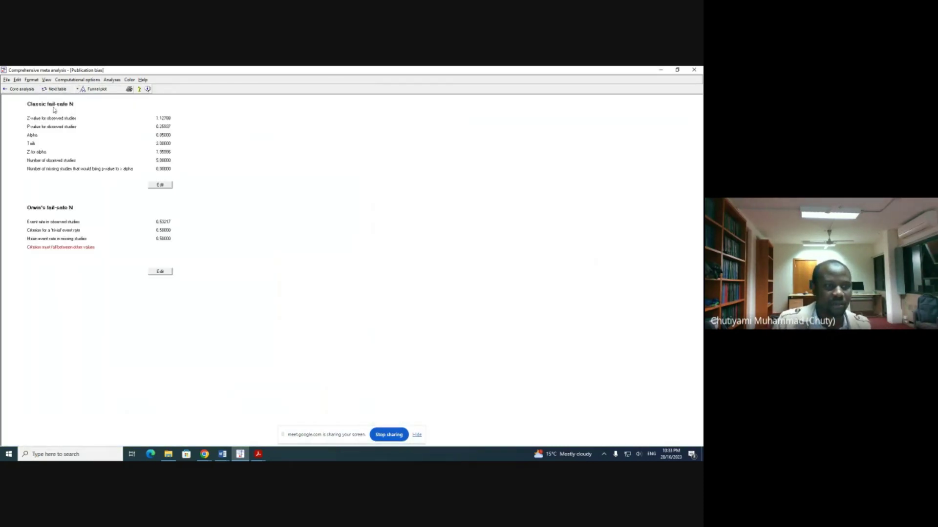
Return to the core analysis and open the high-resolution forest plot of the random-effects results.
click(17, 89)
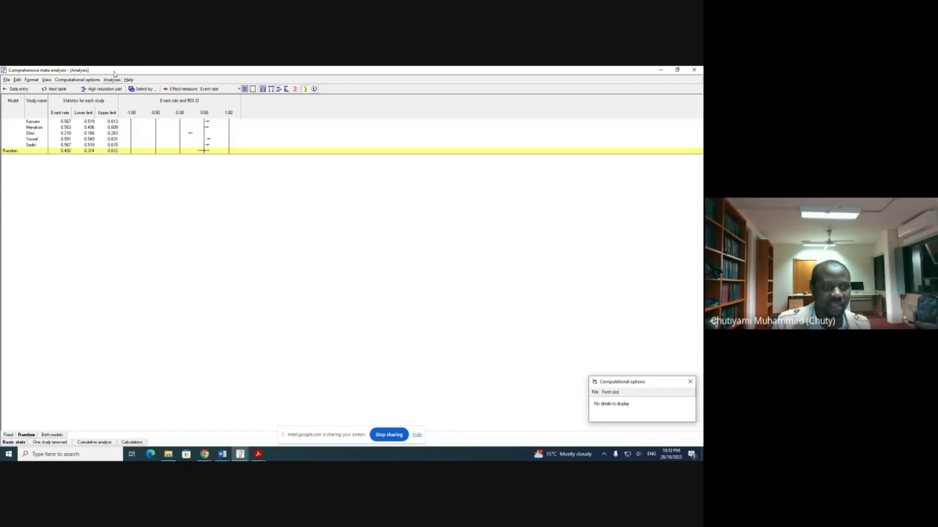
click(100, 90)
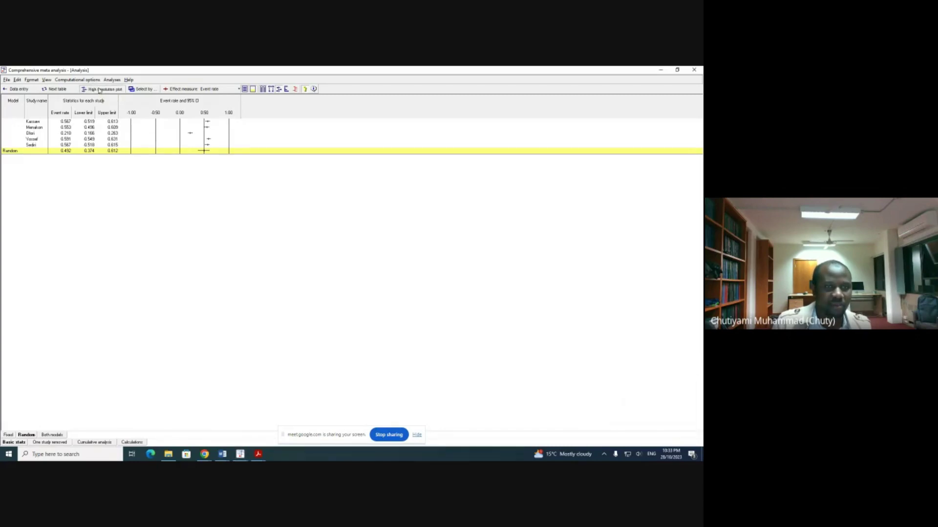